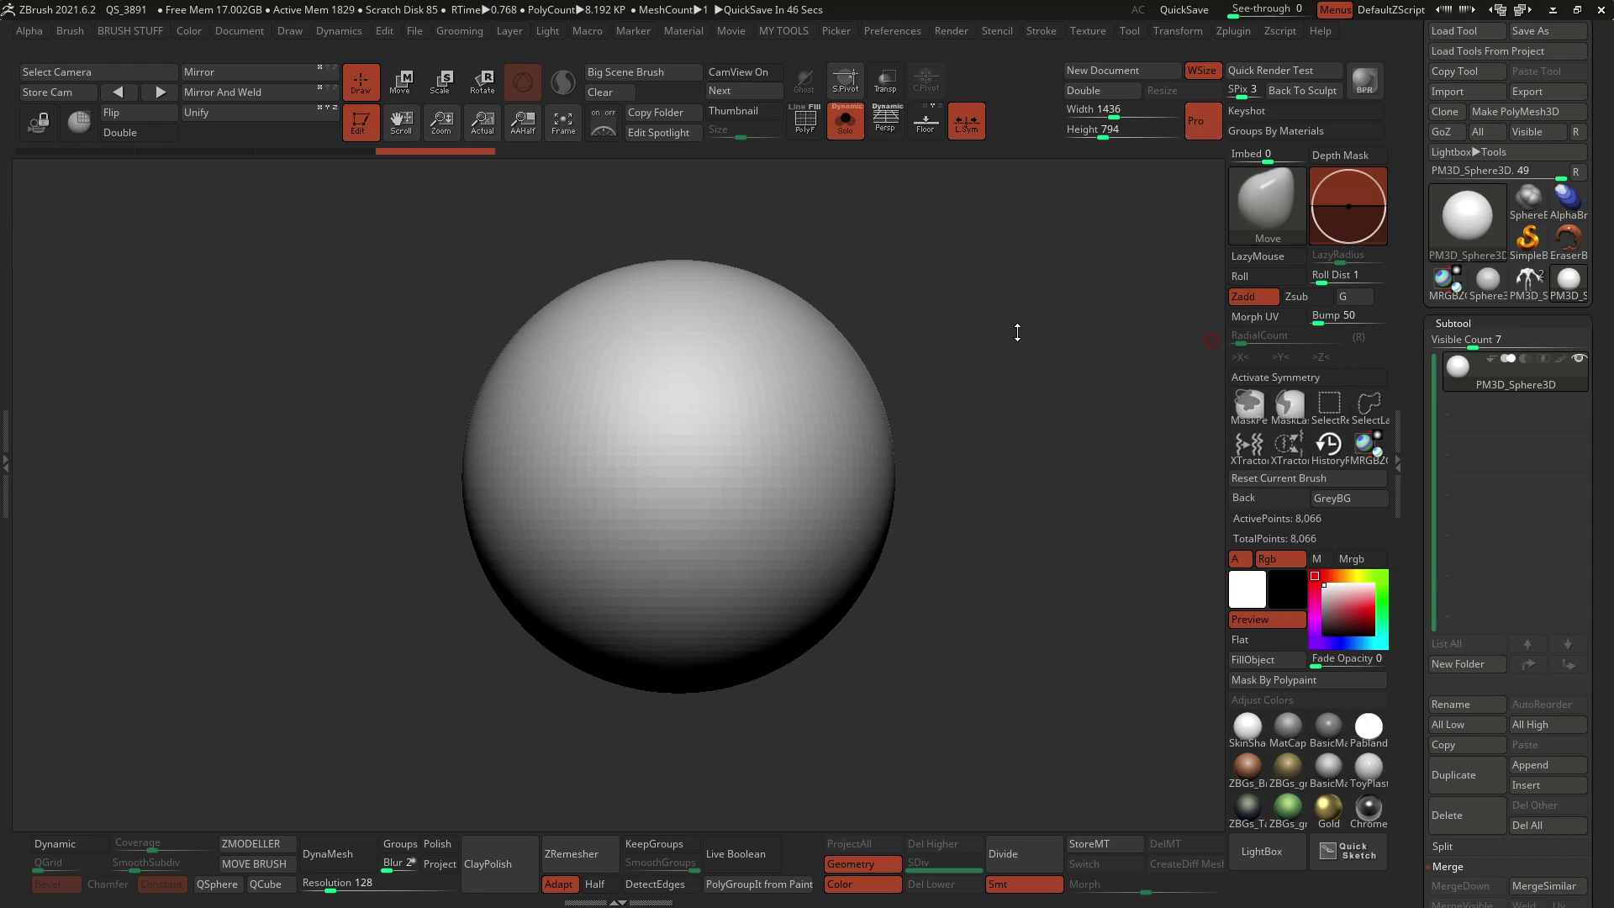
# Choose the MeshExtrude brush as the masking brush for the sphere
pyautogui.click(1265, 201)
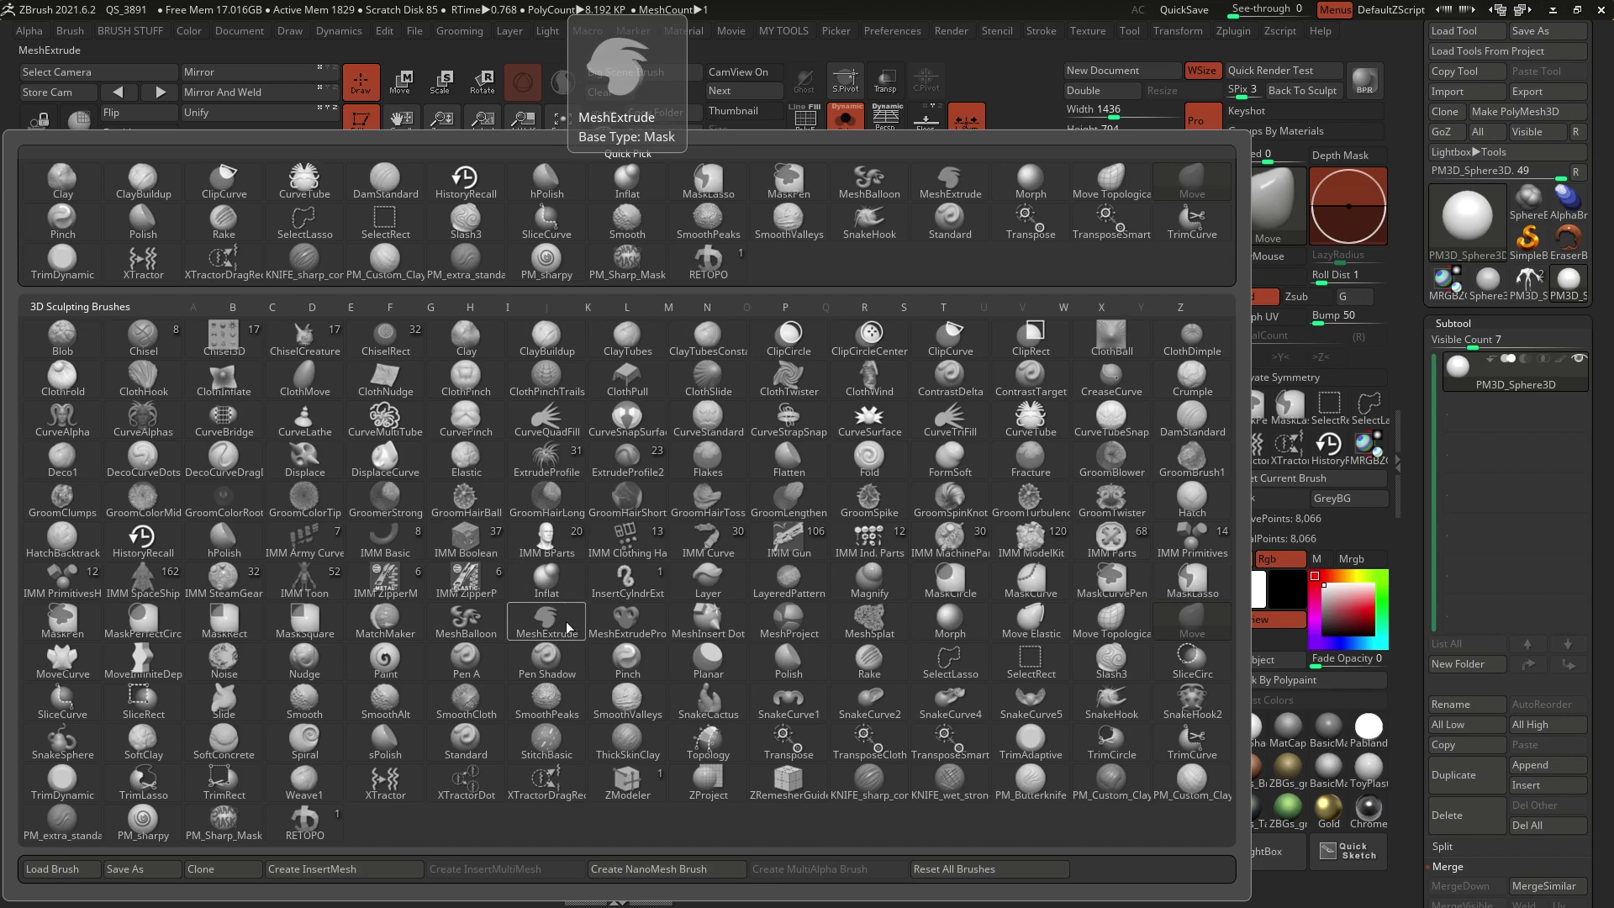
pyautogui.click(566, 628)
pyautogui.keyDown('alt'); pyautogui.moveTo(939, 320); pyautogui.dragTo(885, 312); pyautogui.keyUp('alt')
pyautogui.press('1')
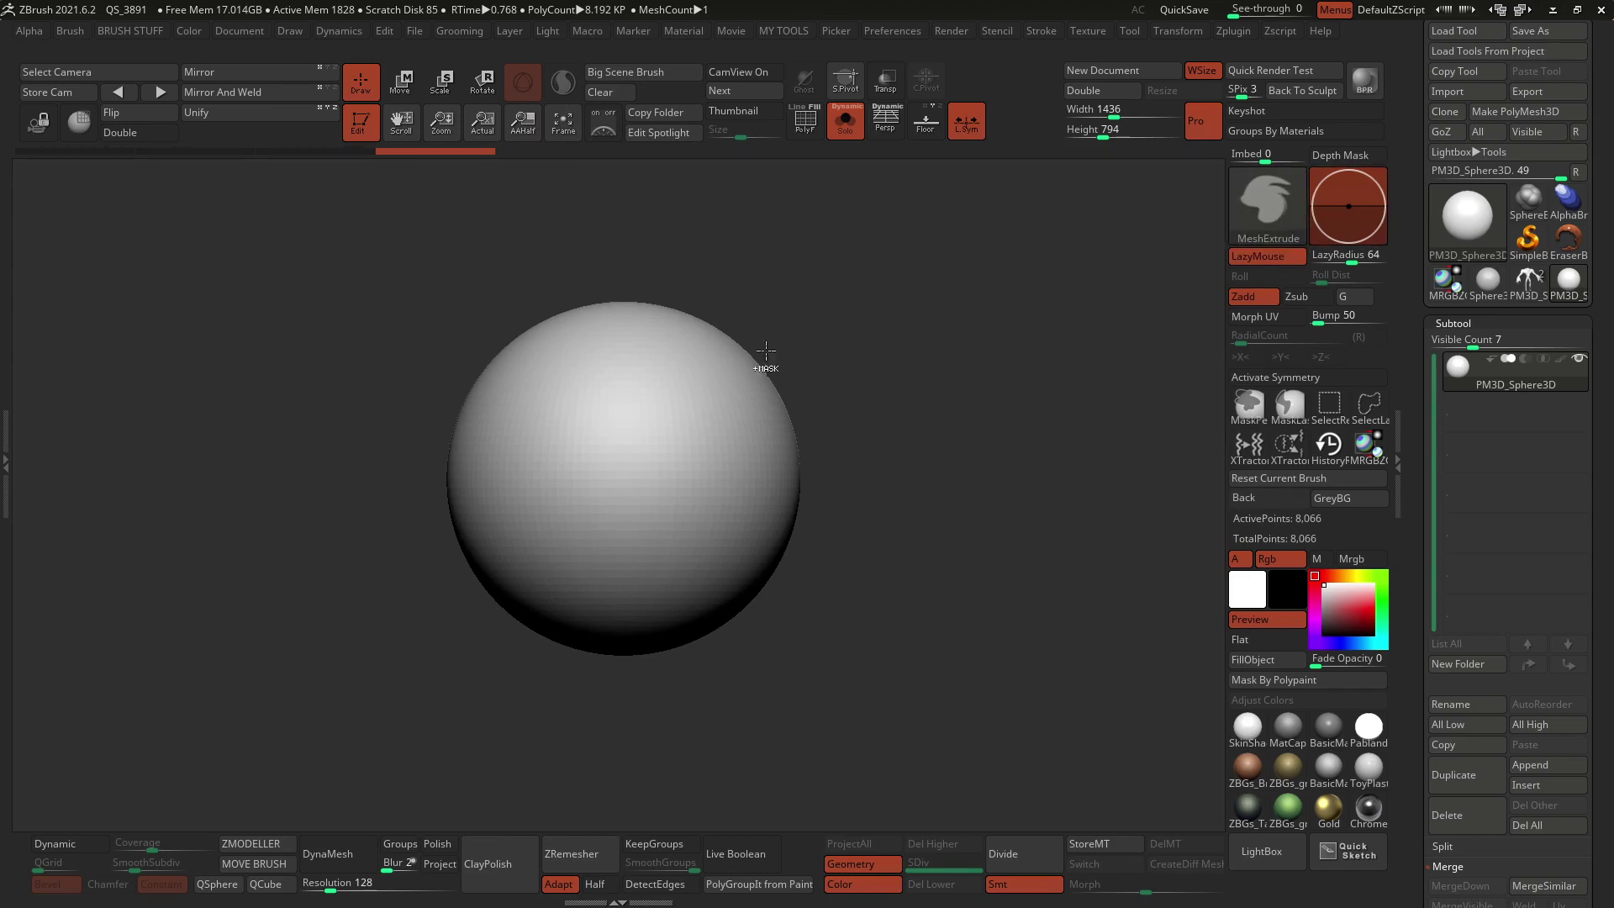
# Try extruding a large rounded shape from the sphere's upper-right side, and undo it after viewing it edge-on
pyautogui.moveTo(660, 362)
pyautogui.mouseDown()
pyautogui.moveTo(895, 223)
pyautogui.moveTo(1059, 407)
pyautogui.moveTo(761, 475)
pyautogui.mouseUp()
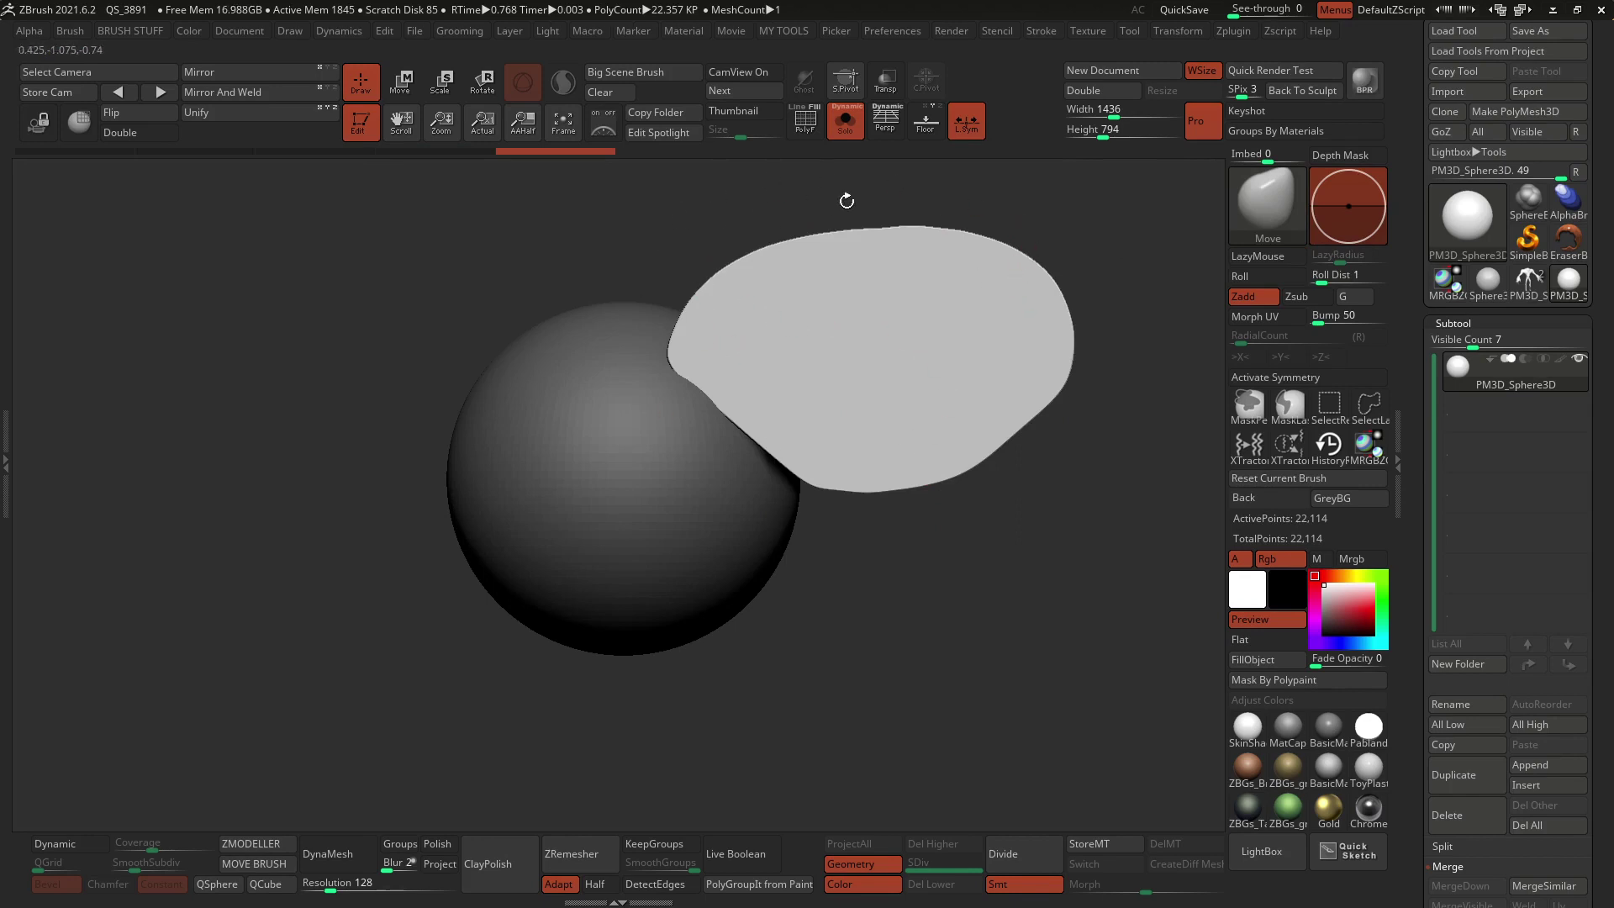
pyautogui.moveTo(1004, 322); pyautogui.dragTo(814, 367, button='right')
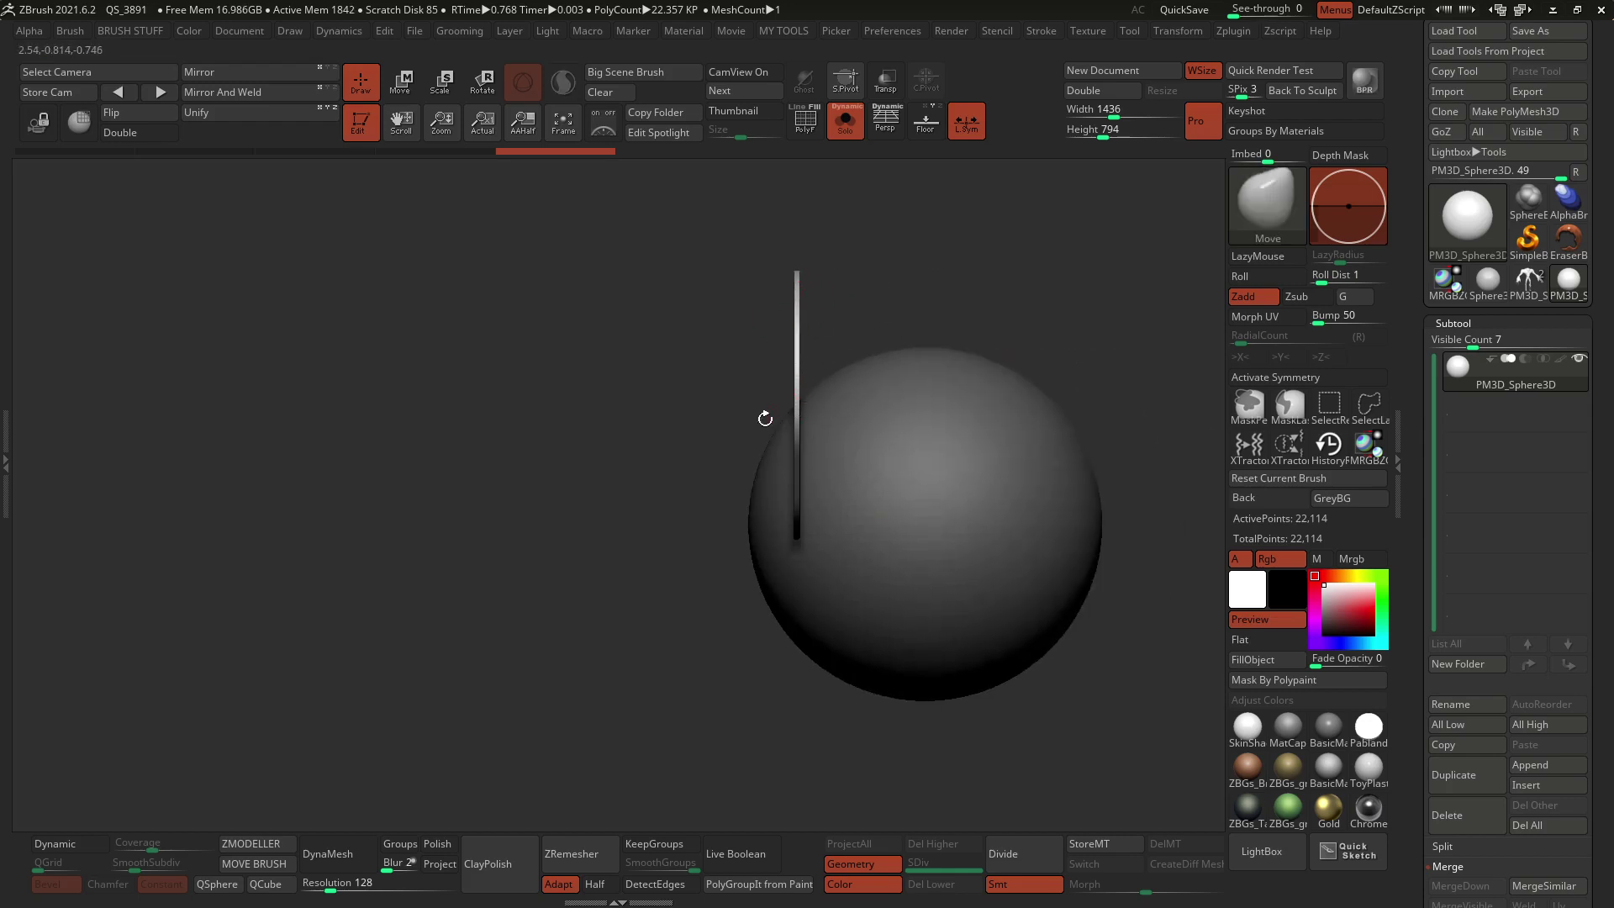
pyautogui.moveTo(788, 355); pyautogui.dragTo(880, 353, button='right')
pyautogui.hotkey('ctrl', 'z')
pyautogui.moveTo(529, 389); pyautogui.dragTo(868, 344, button='right')
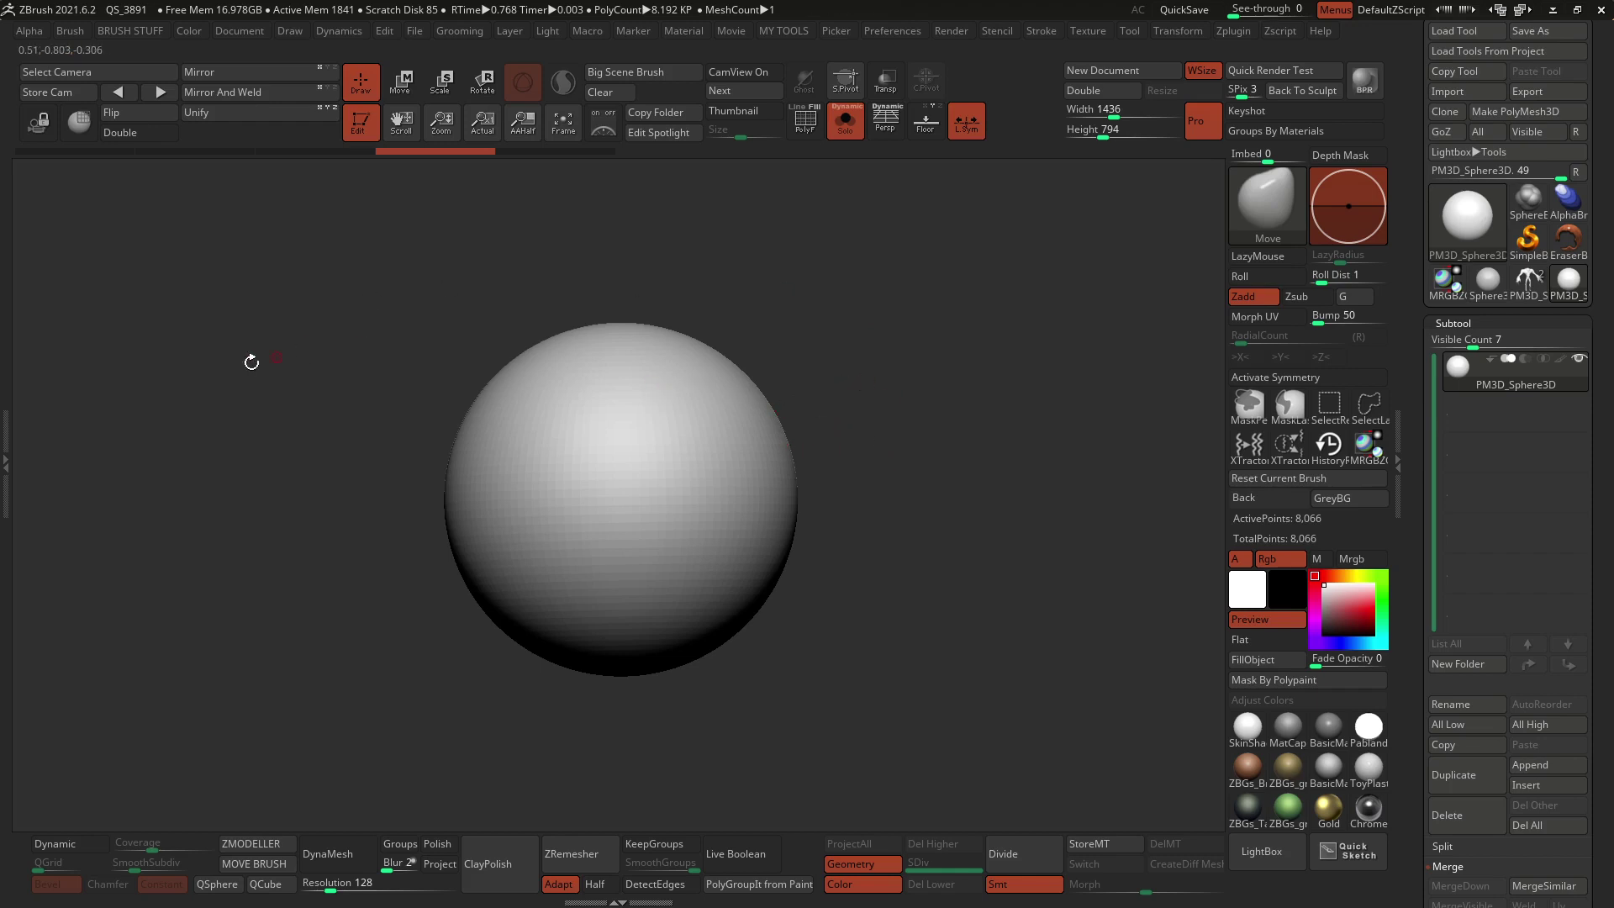
# Dock the Brush palette beside the canvas, collapse its extra content, and expand the MaskMesh Modifiers settings
pyautogui.click(6, 404)
pyautogui.click(187, 29)
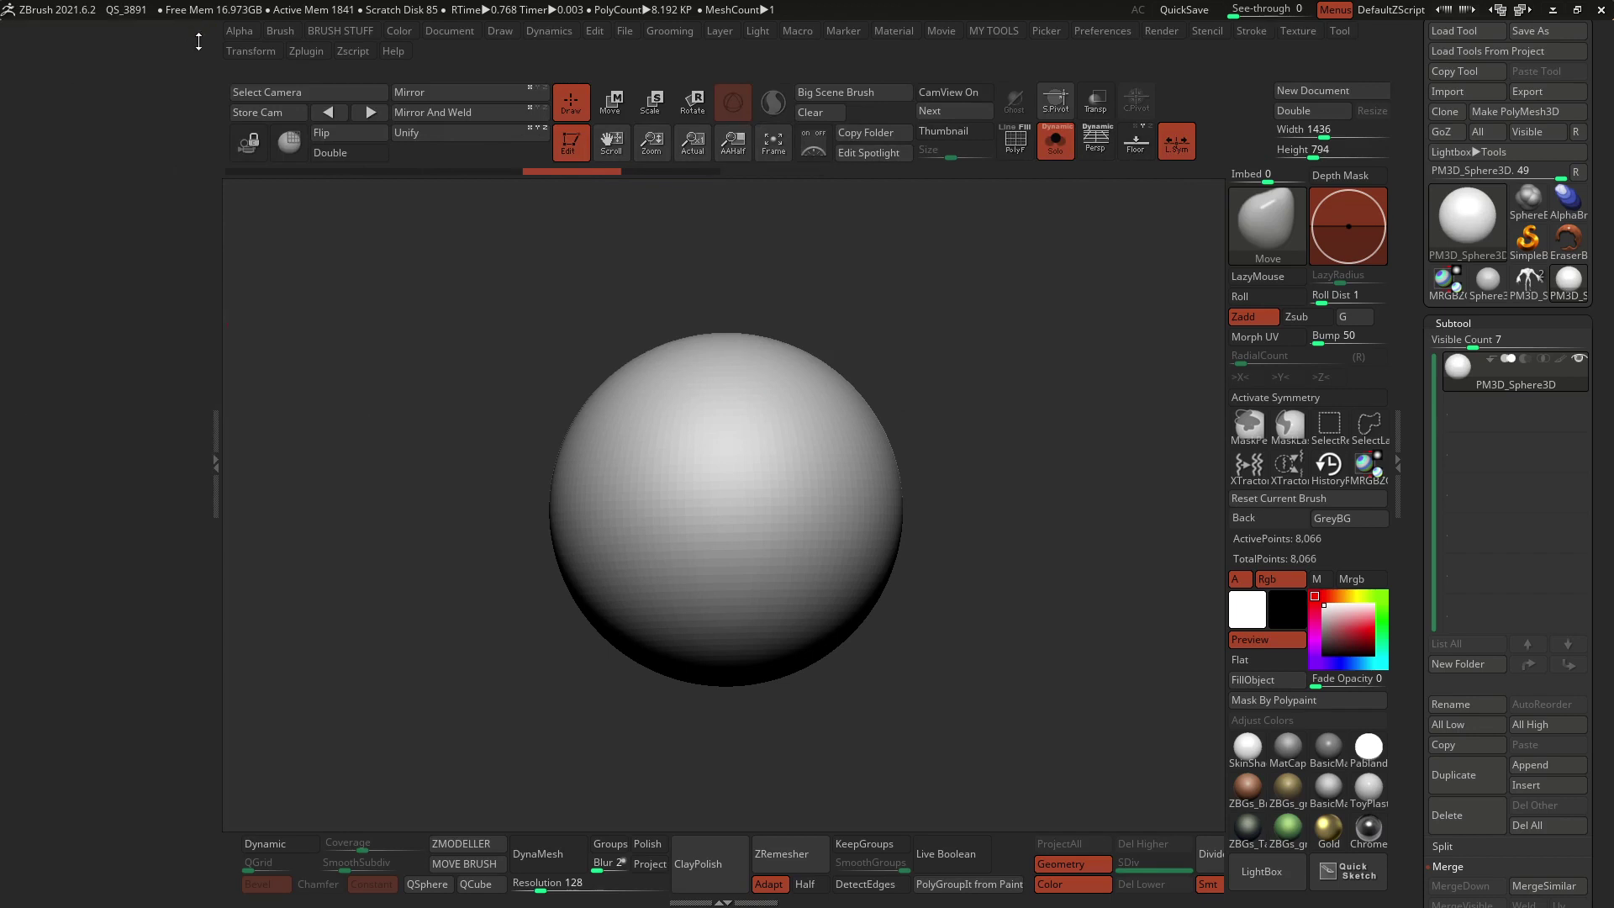
pyautogui.click(283, 32)
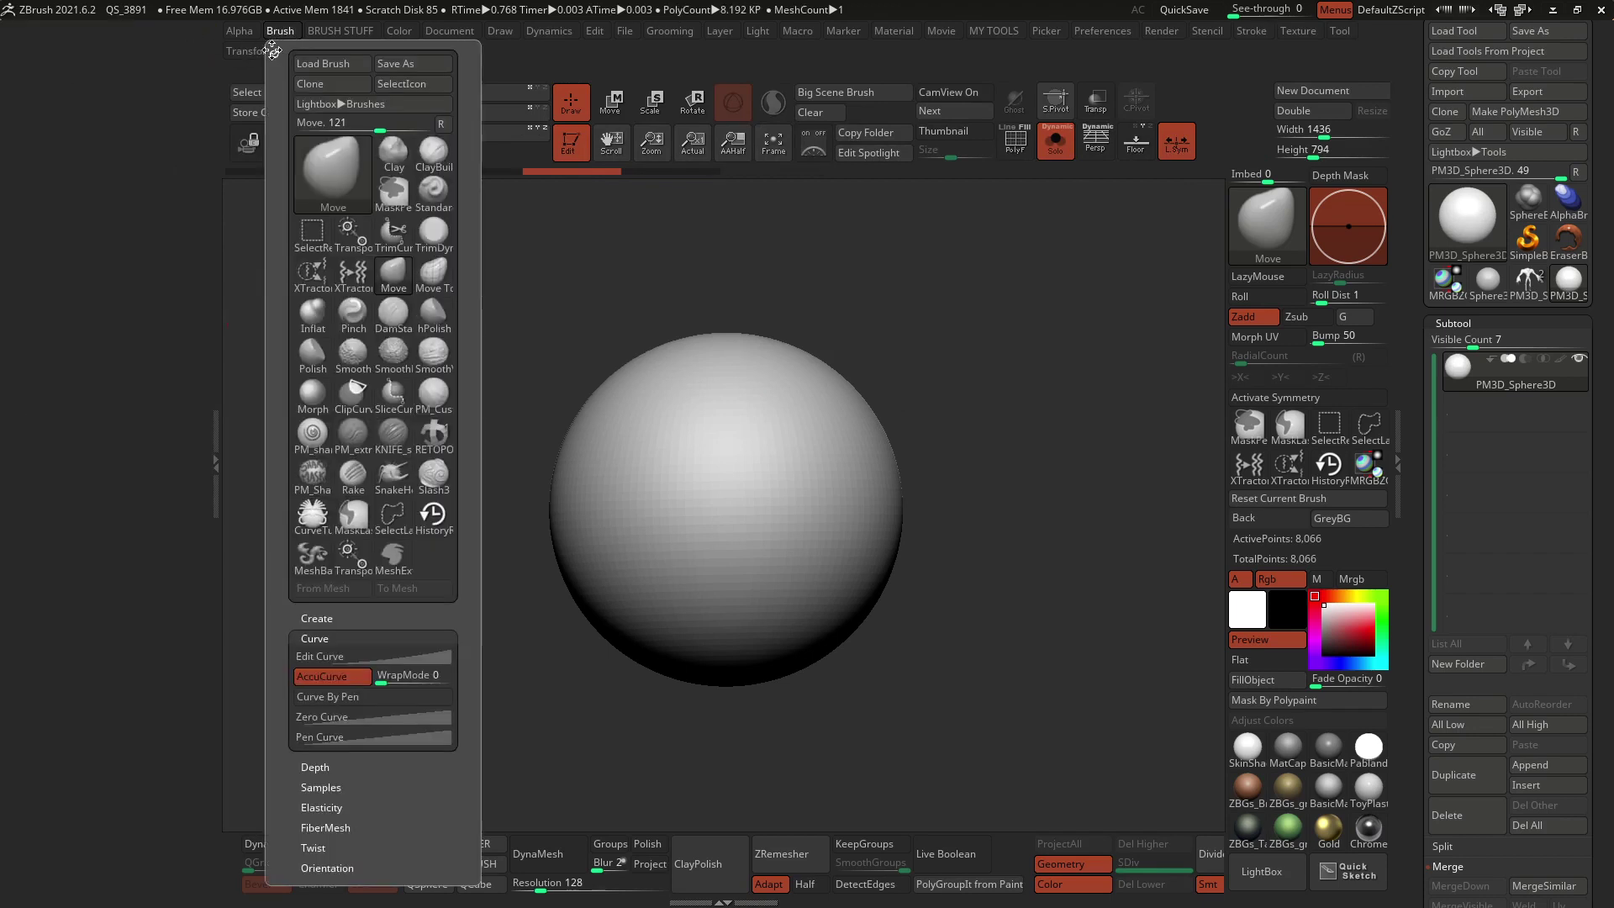
pyautogui.moveTo(275, 50)
pyautogui.mouseDown()
pyautogui.moveTo(65, 68)
pyautogui.moveTo(126, 101)
pyautogui.mouseUp()
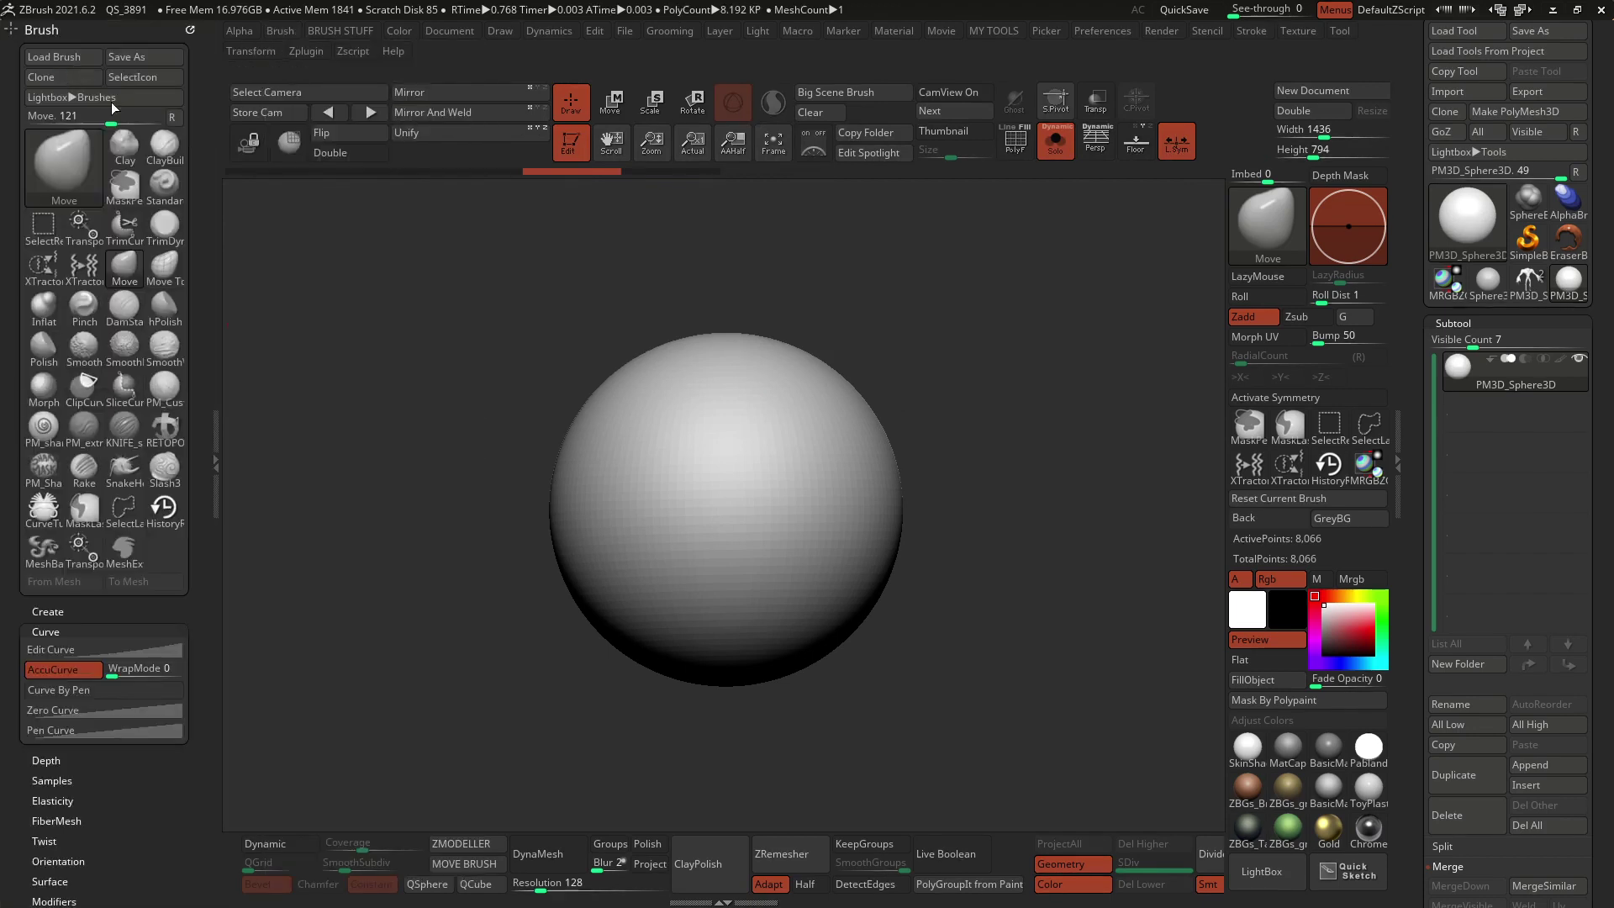
pyautogui.click(171, 119)
pyautogui.click(89, 309)
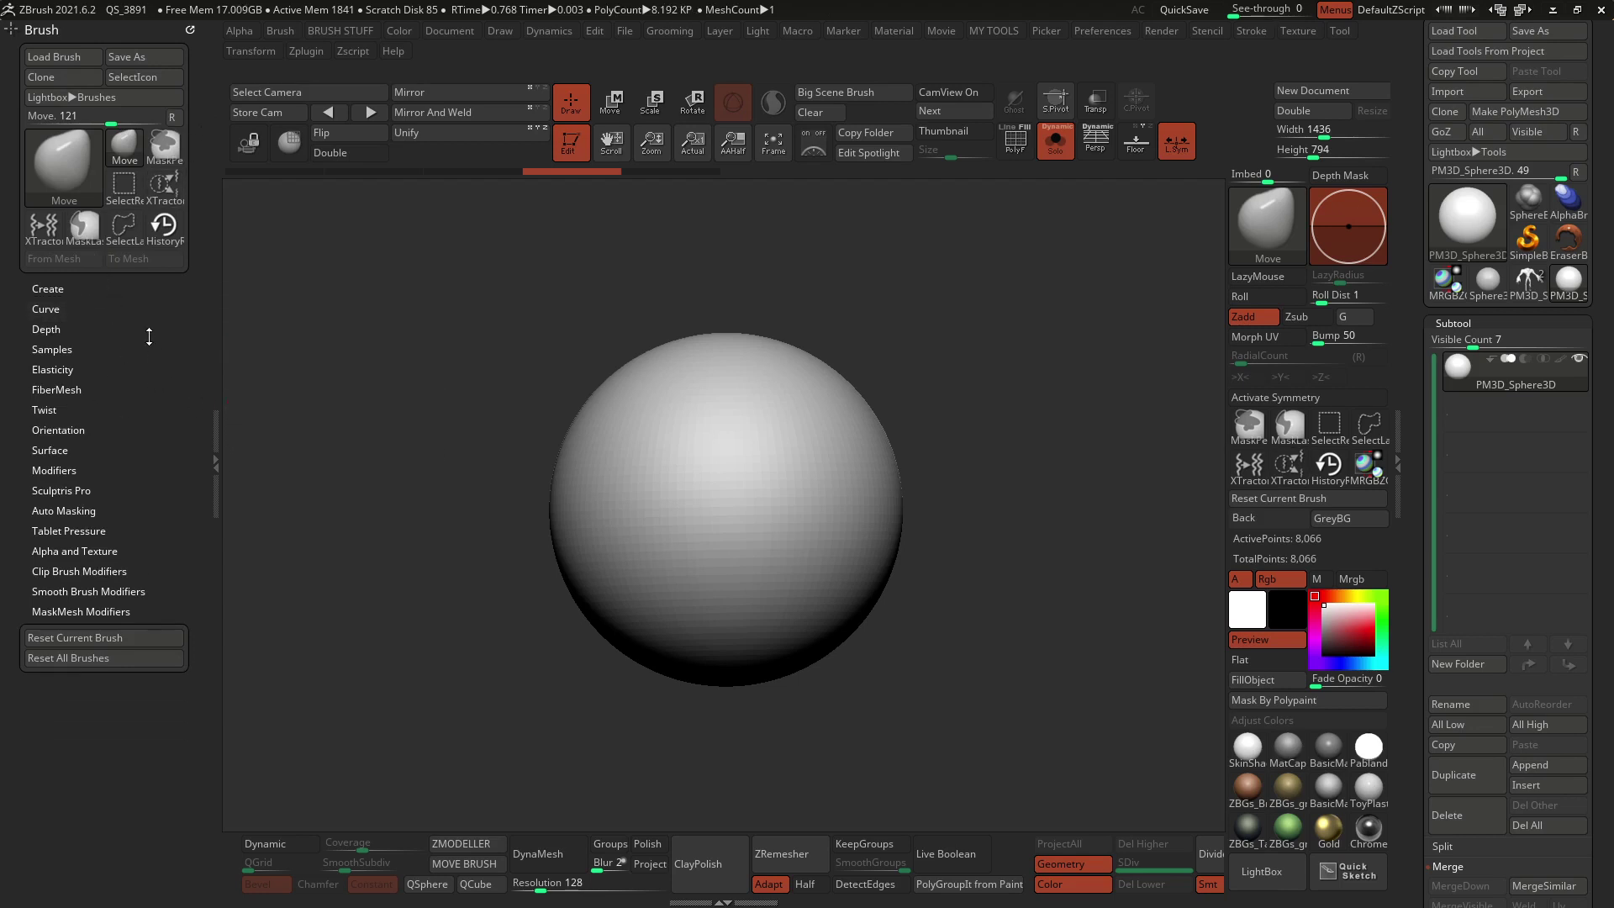
pyautogui.click(76, 611)
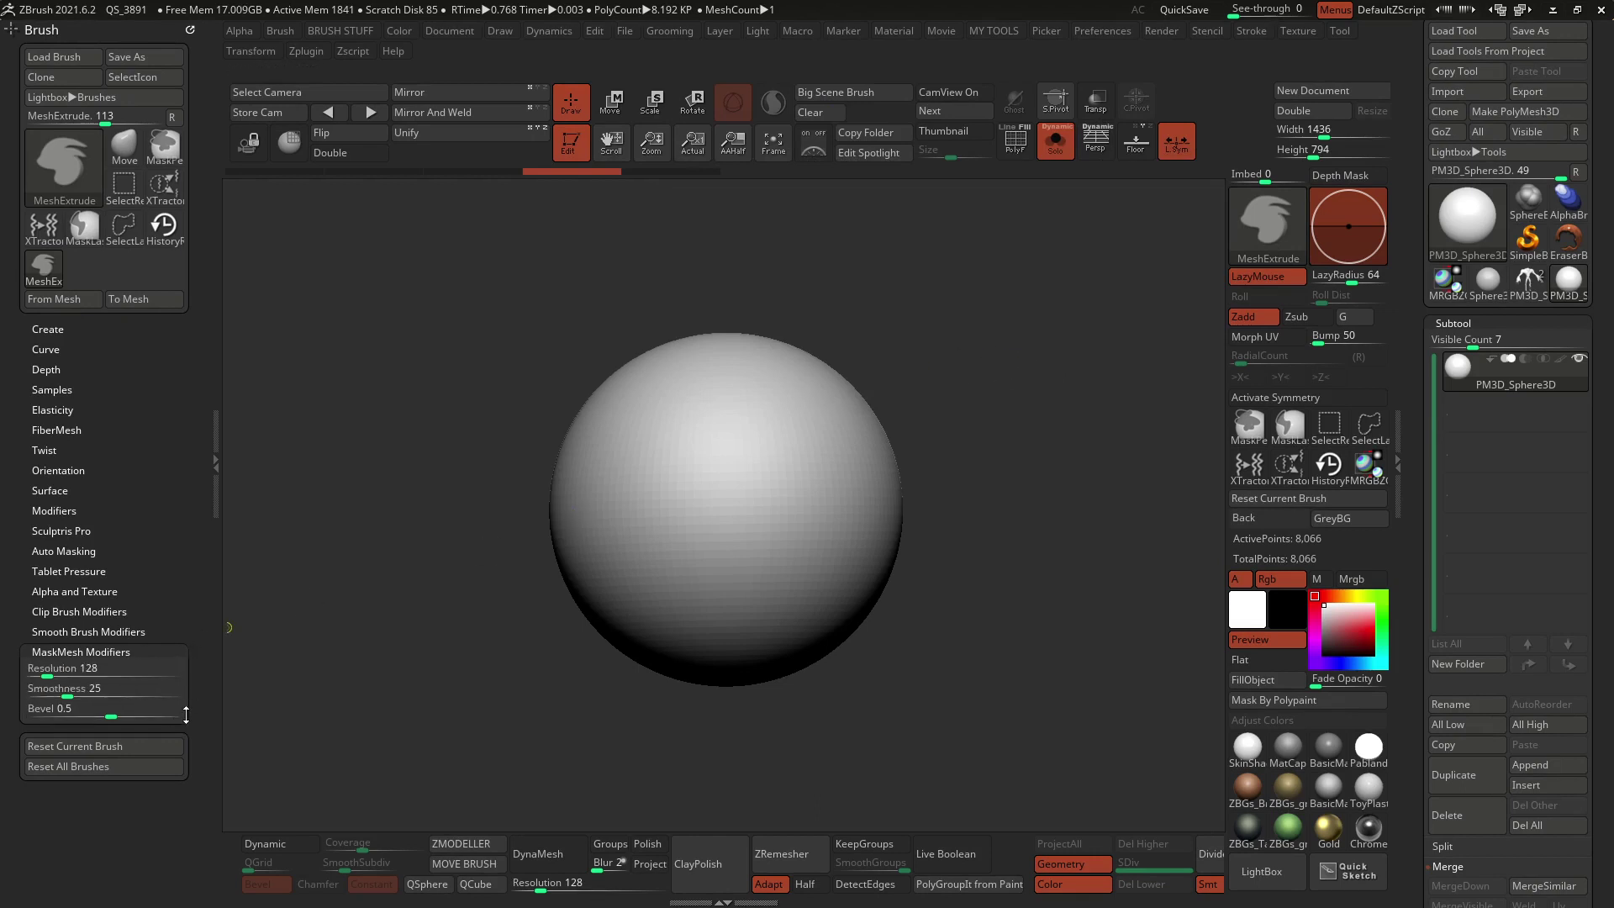
# Keep Move as the sculpting brush and draw a leaf-shaped MeshExtrude shape rising from the top of the sphere
pyautogui.press('b')
pyautogui.press('m')
pyautogui.press('v')
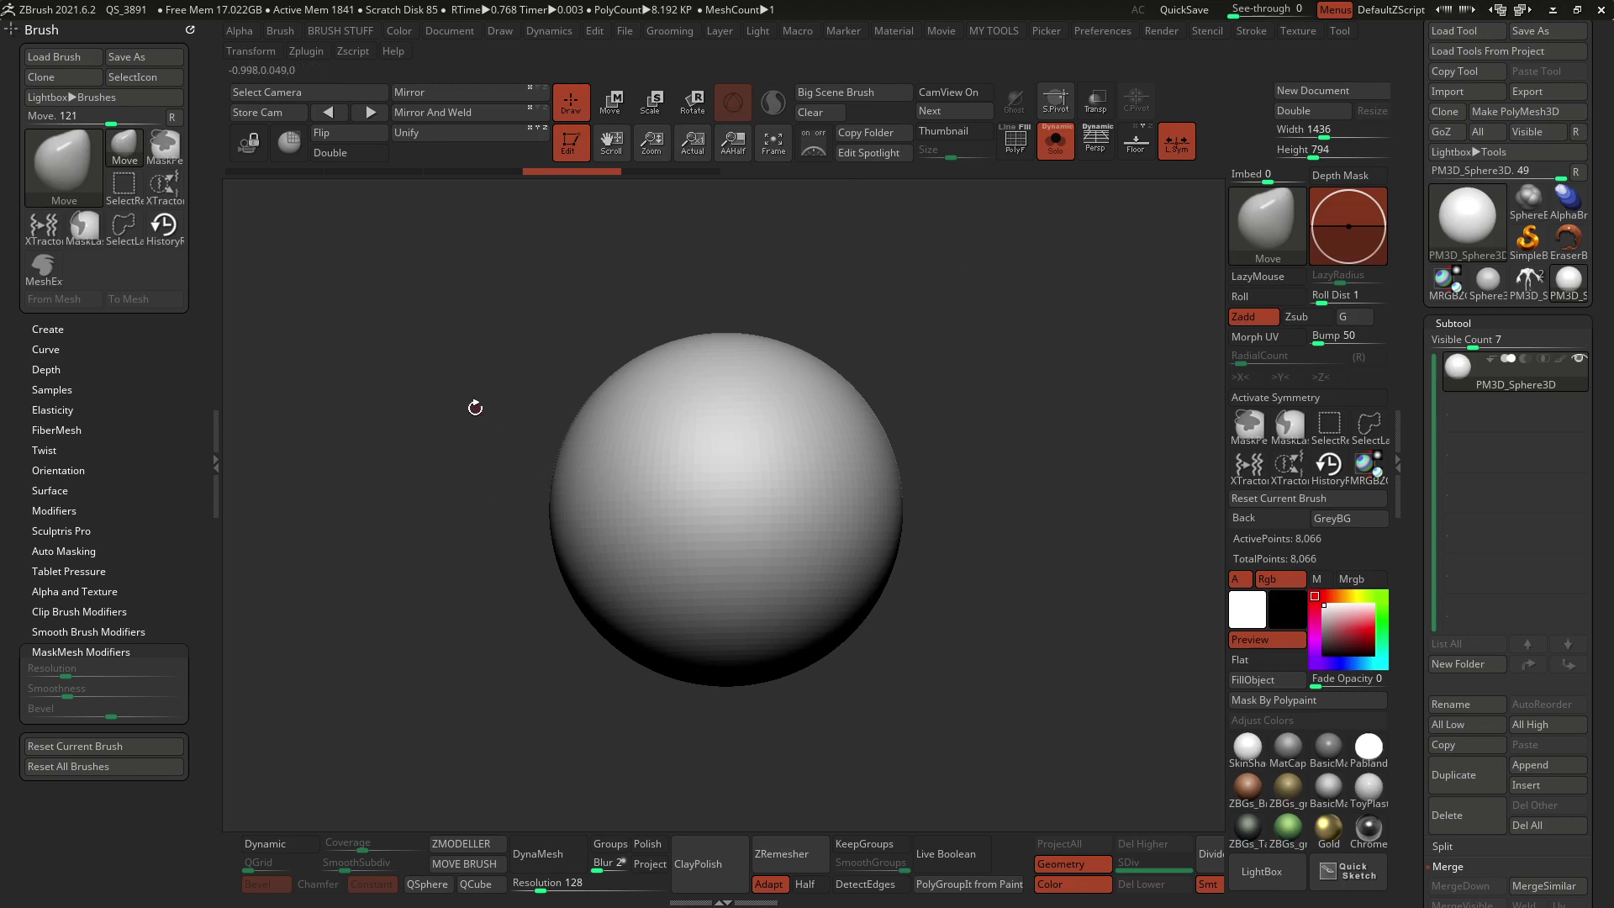
pyautogui.press('shift')
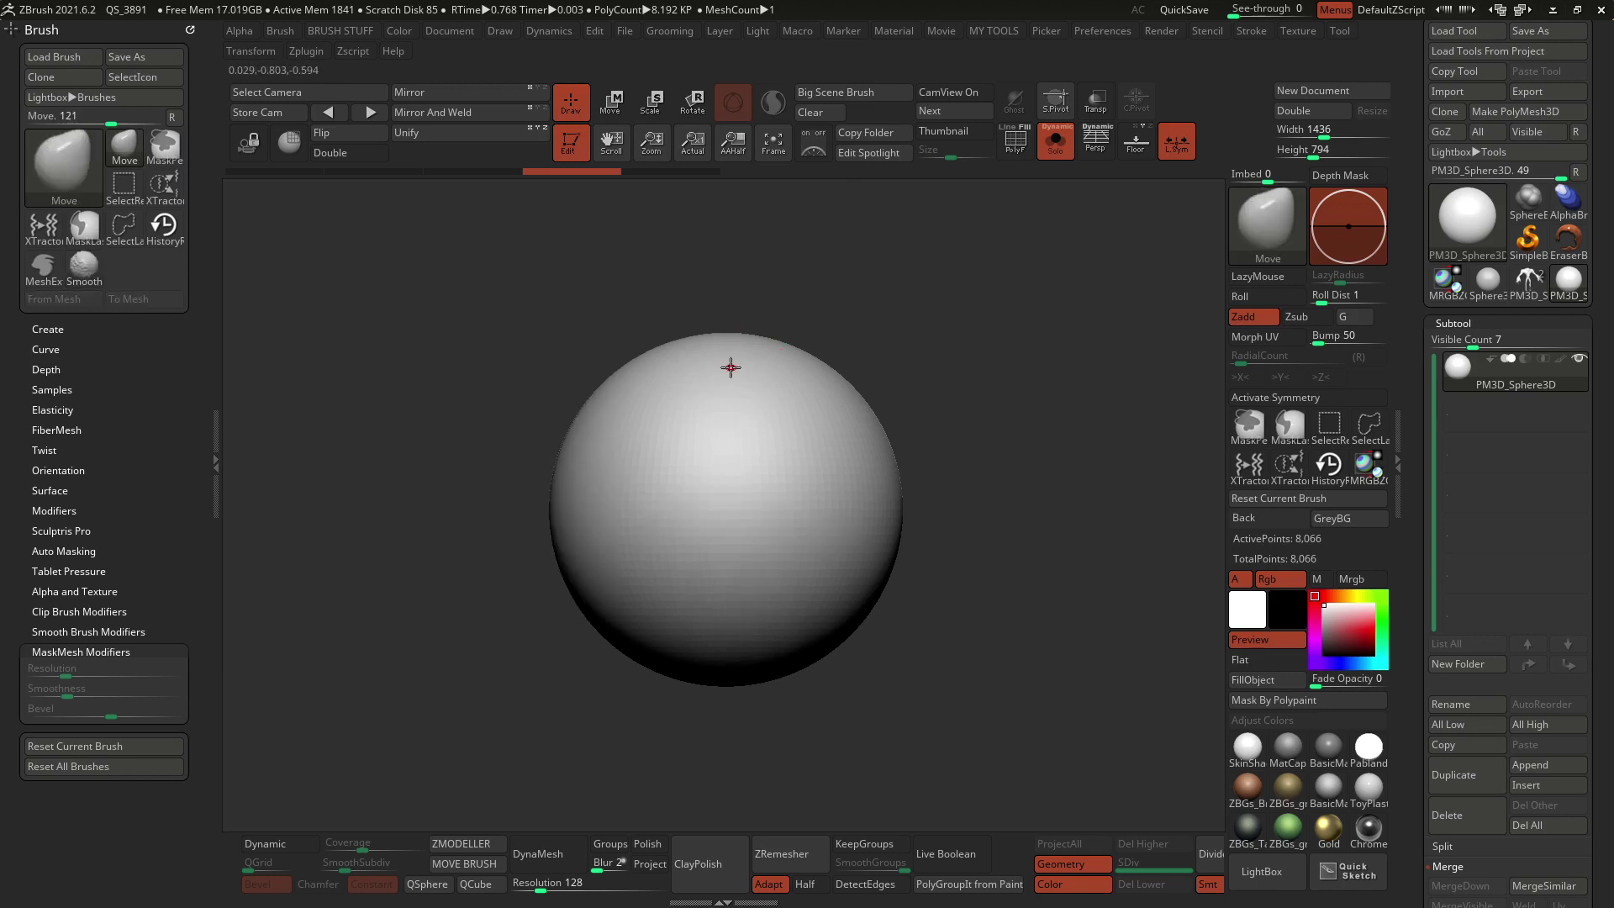
pyautogui.moveTo(713, 388)
pyautogui.keyDown('ctrl'); pyautogui.mouseDown()
pyautogui.moveTo(709, 346)
pyautogui.moveTo(781, 388)
pyautogui.mouseUp(); pyautogui.keyUp('ctrl')
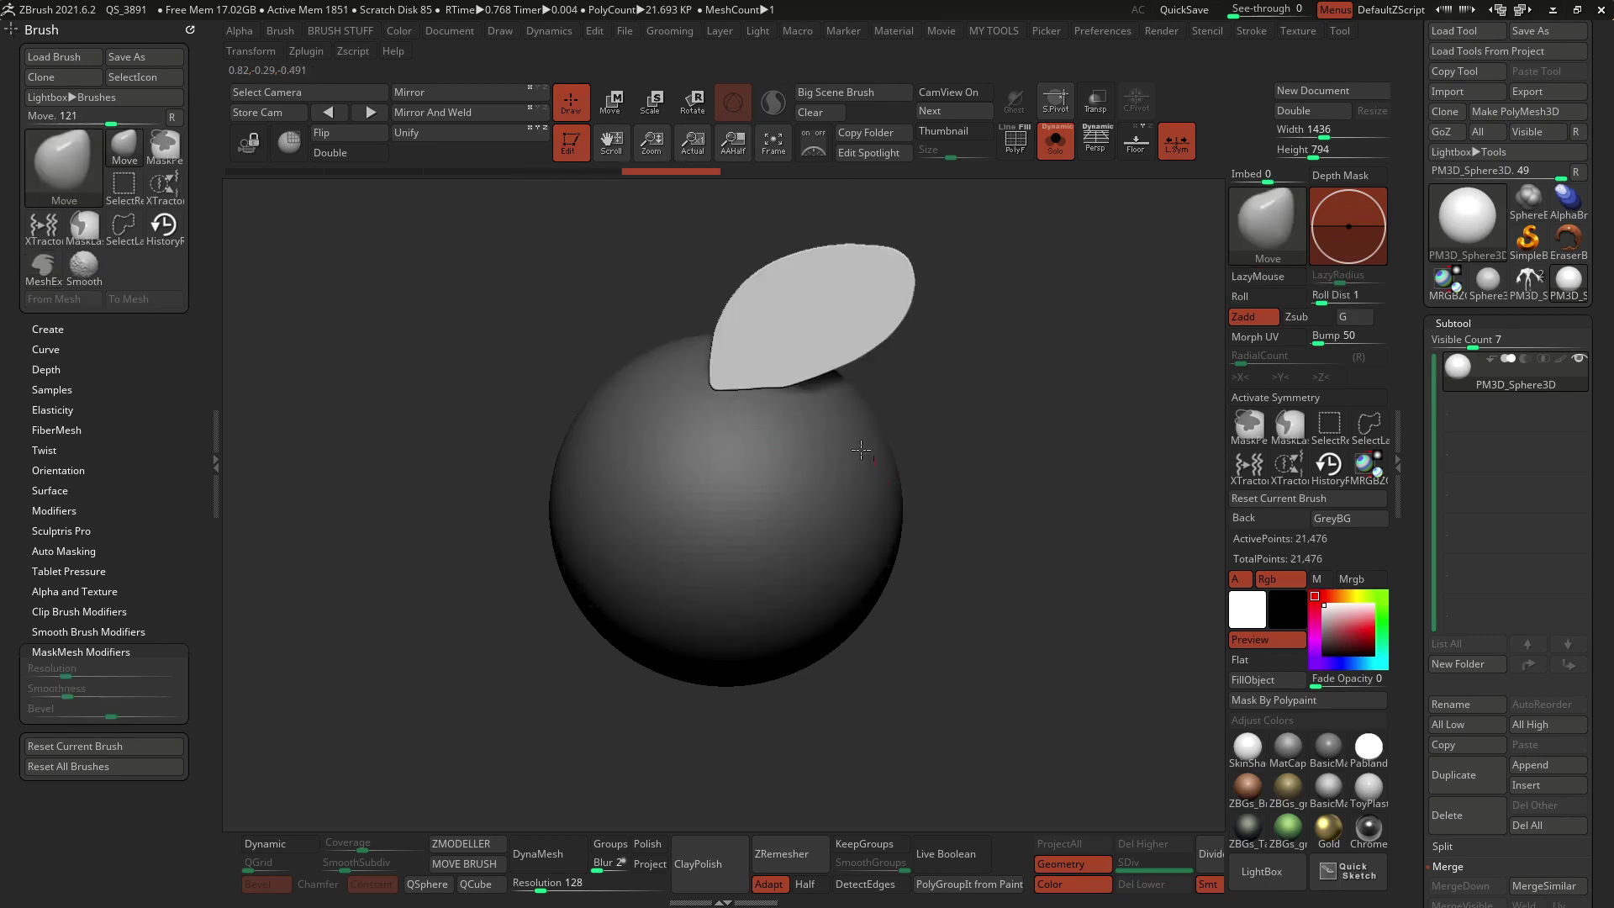
# Show the polyframe with the SkinShade4 material and examine the leaf extrusion's topology and edge polygroups up close
pyautogui.click(1017, 133)
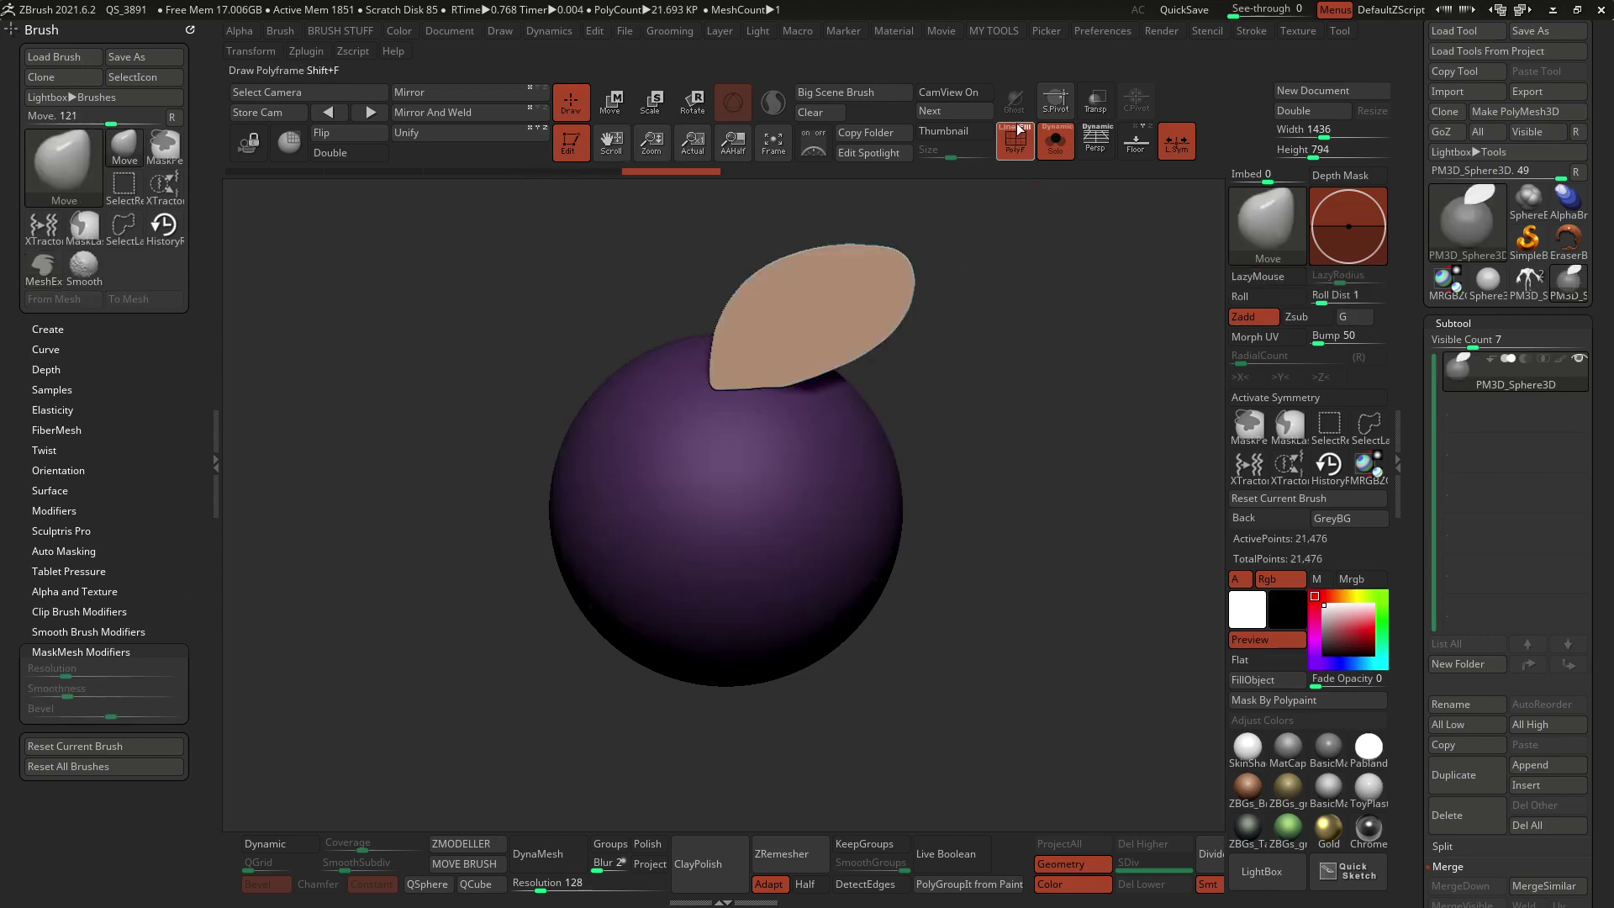
pyautogui.click(1248, 747)
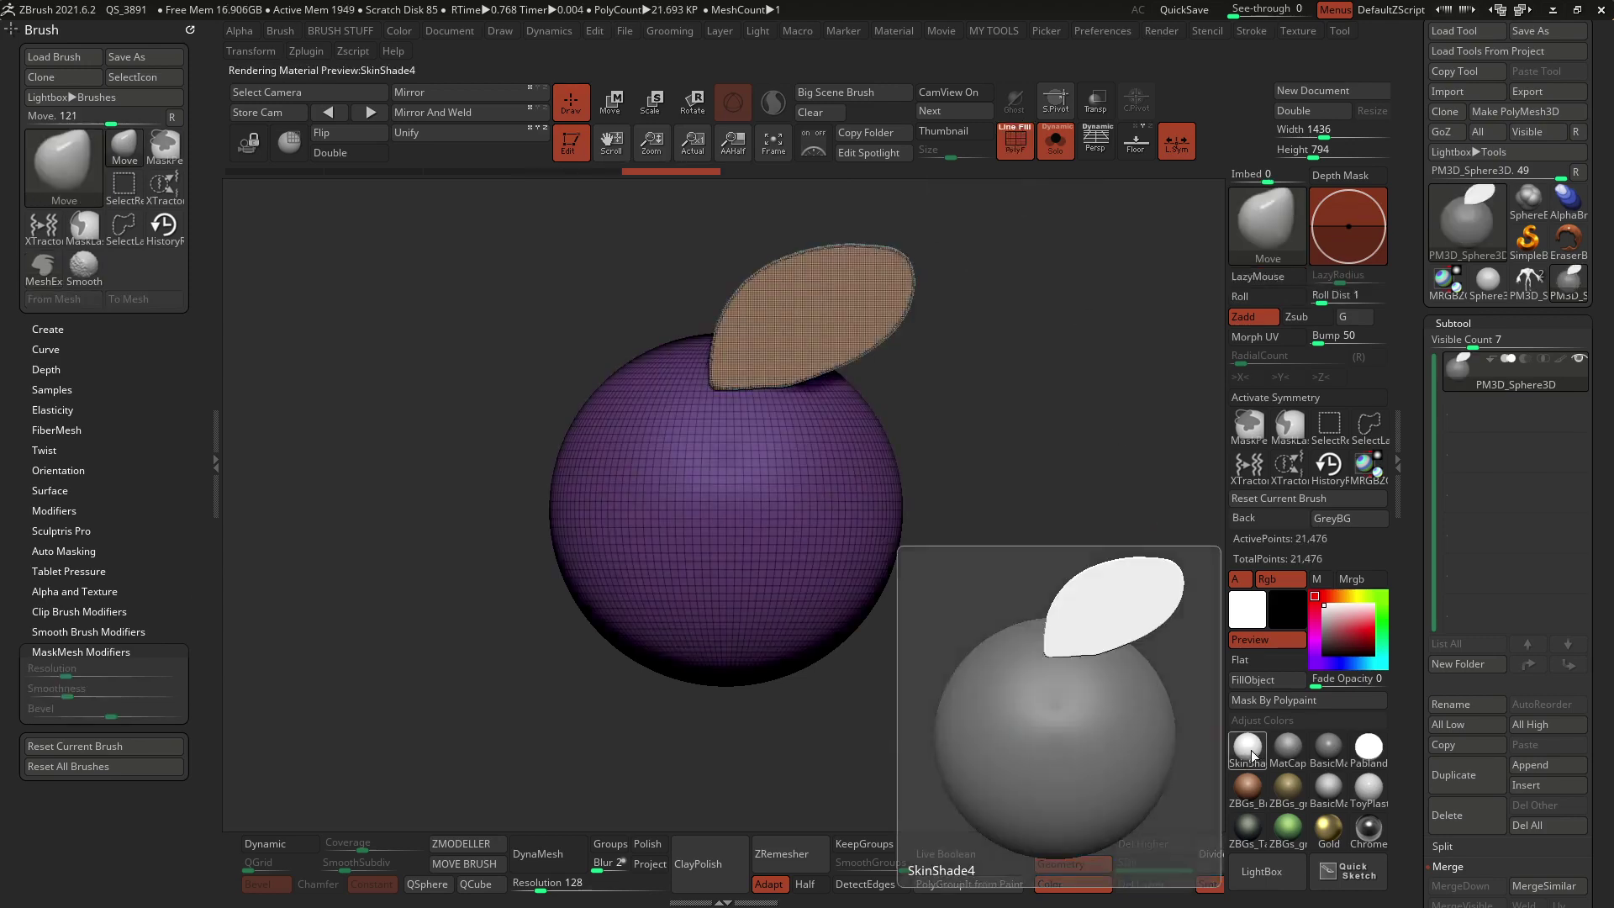
pyautogui.keyDown('ctrl'); pyautogui.moveTo(782, 361); pyautogui.dragTo(790, 491, button='right'); pyautogui.keyUp('ctrl')
pyautogui.keyDown('alt'); pyautogui.moveTo(791, 492); pyautogui.dragTo(879, 421, button='right'); pyautogui.keyUp('alt')
pyautogui.keyDown('ctrl'); pyautogui.moveTo(999, 391); pyautogui.dragTo(811, 446, button='right'); pyautogui.keyUp('ctrl')
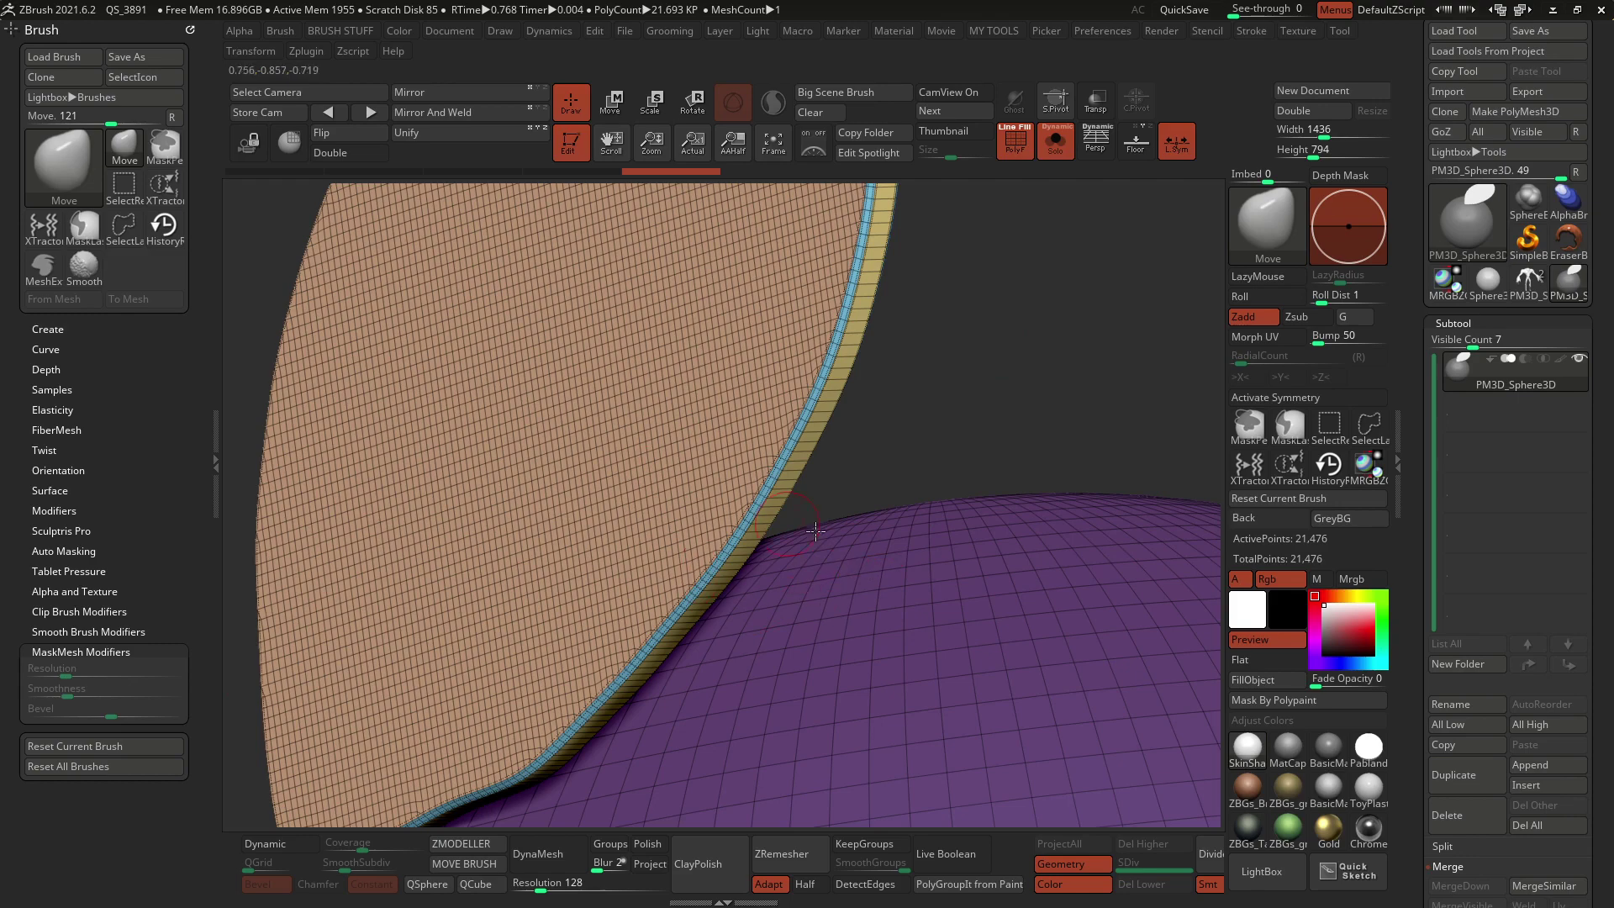
pyautogui.moveTo(931, 618); pyautogui.dragTo(821, 446, button='right')
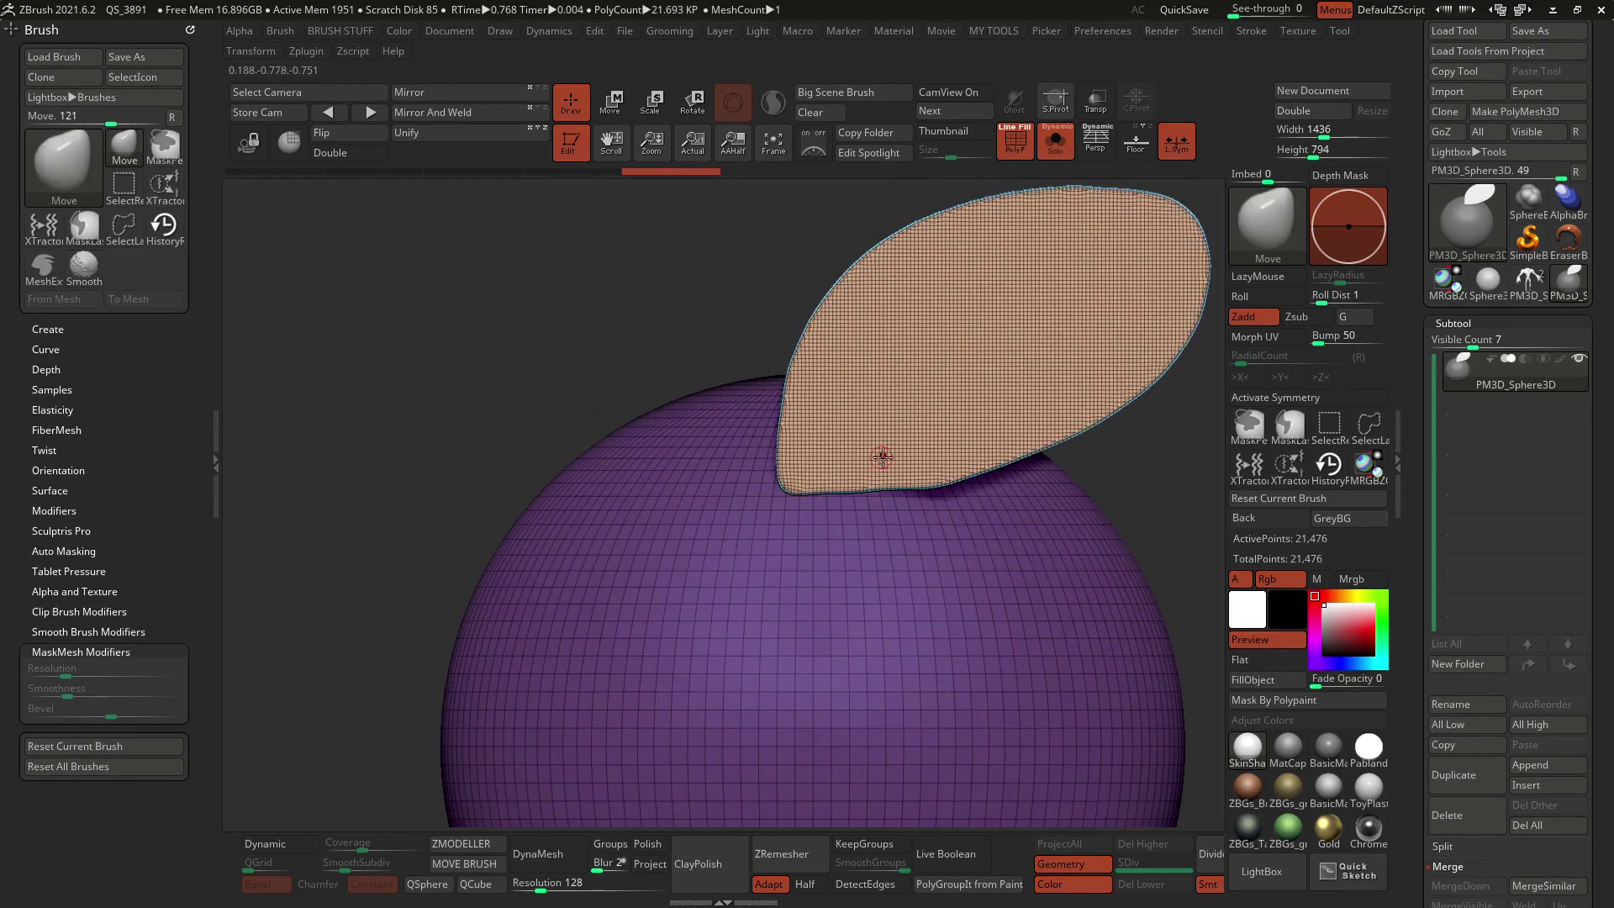
# Set the MeshExtrude brush's MaskMesh resolution to 16 and draw a second leaf-shaped extrusion on the sphere's upper-left side
pyautogui.press('b')
pyautogui.press('m')
pyautogui.press('e')
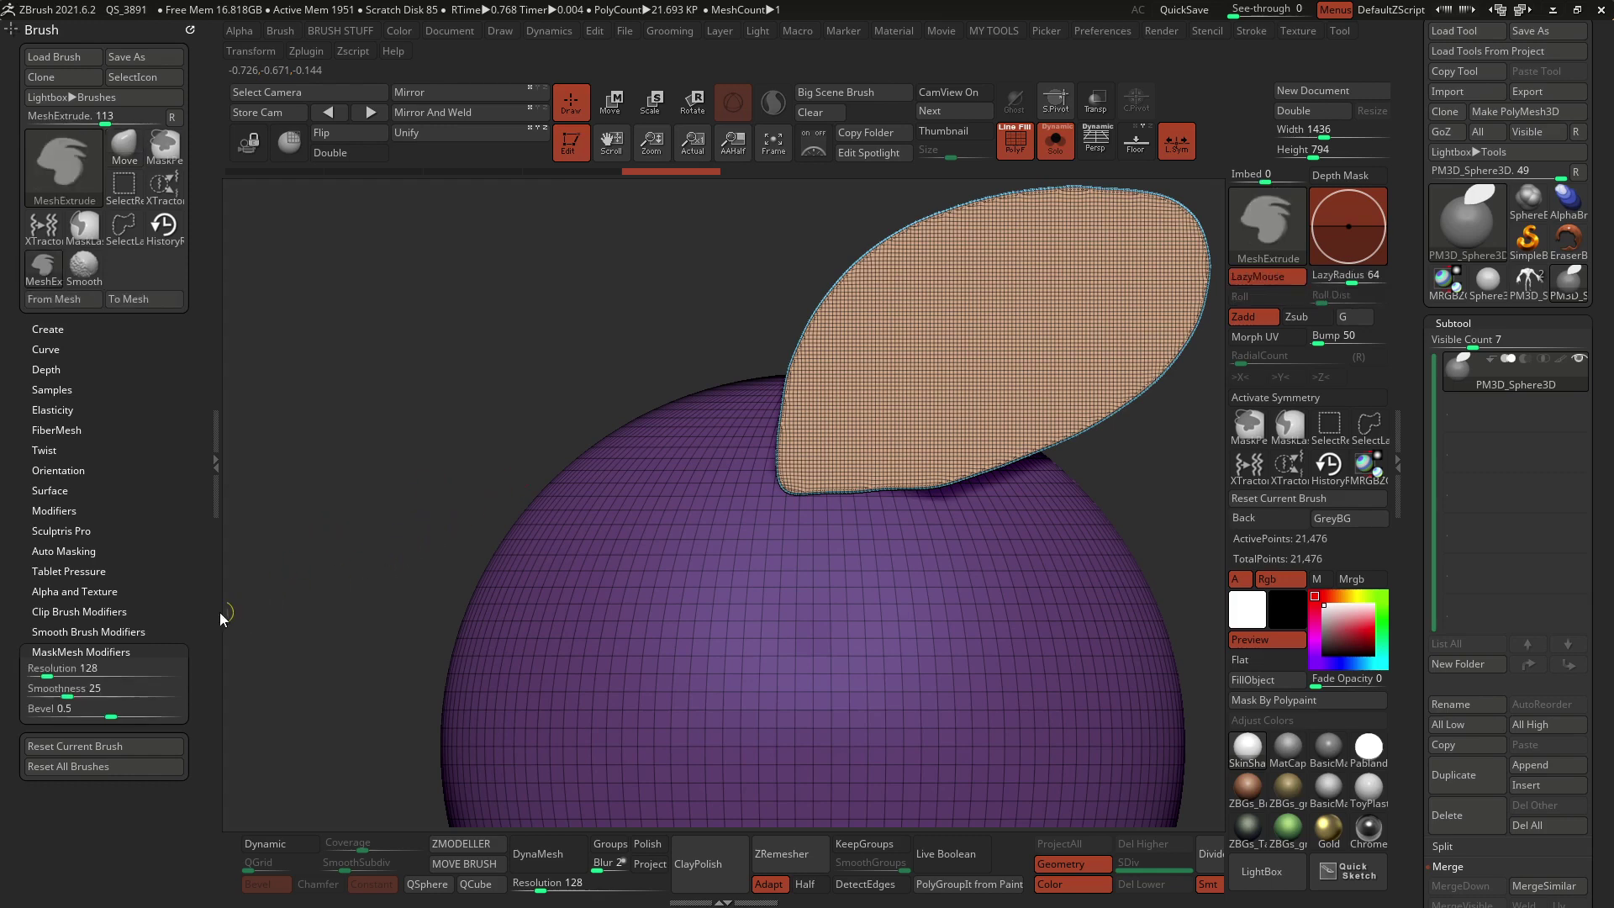
pyautogui.moveTo(46, 672)
pyautogui.moveTo(39, 675); pyautogui.dragTo(38, 675)
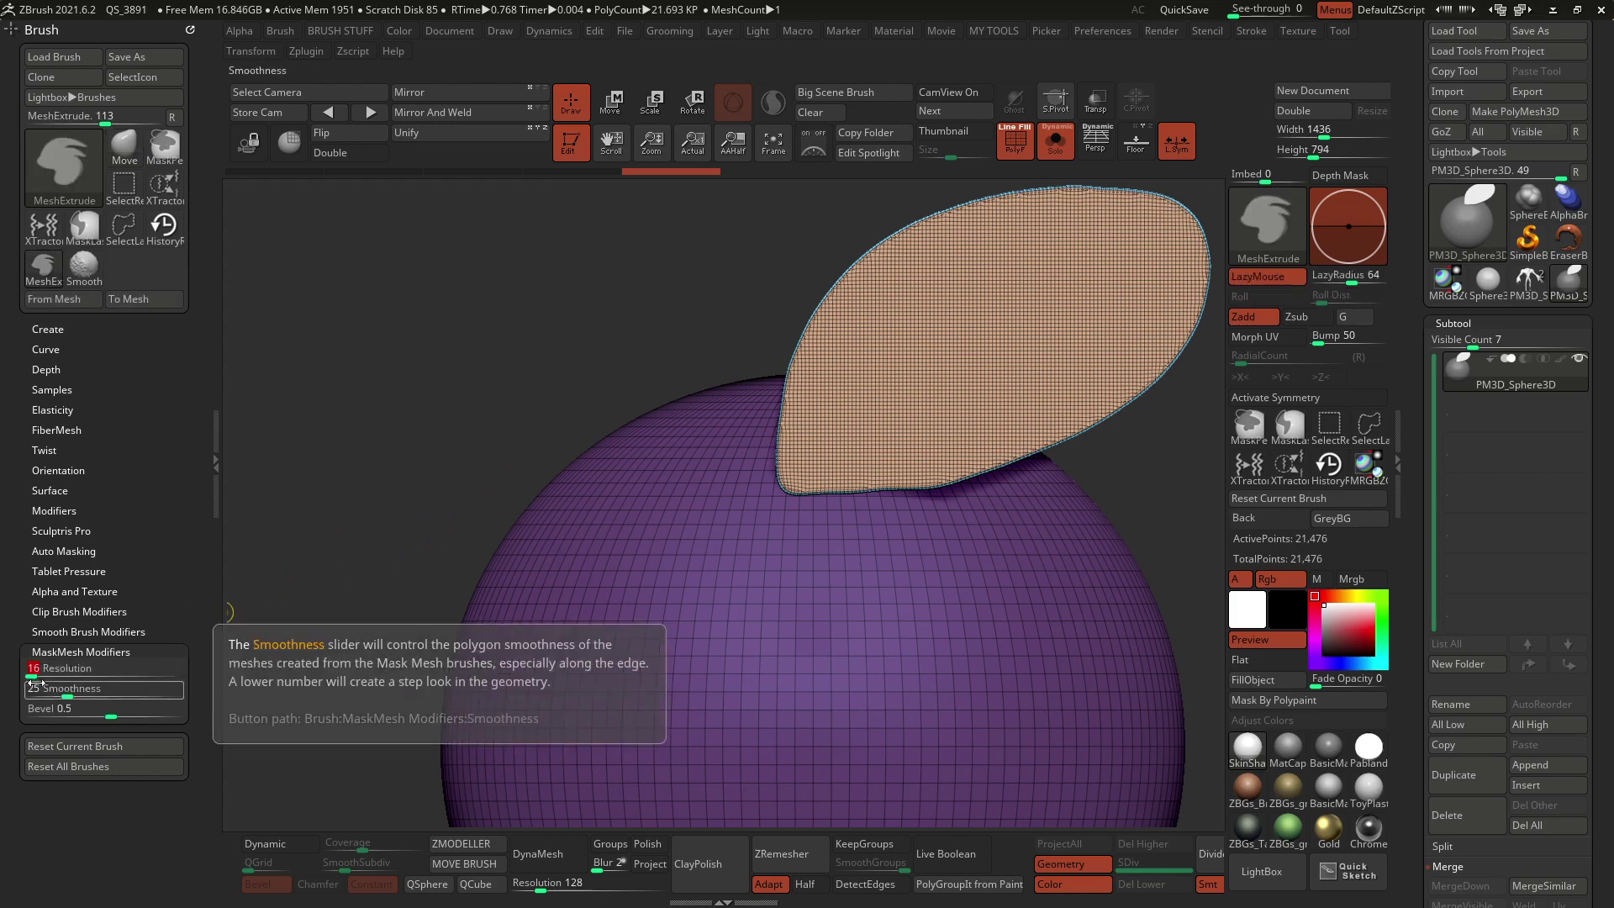
pyautogui.moveTo(748, 492)
pyautogui.mouseDown()
pyautogui.moveTo(533, 245)
pyautogui.moveTo(439, 552)
pyautogui.moveTo(740, 504)
pyautogui.mouseUp()
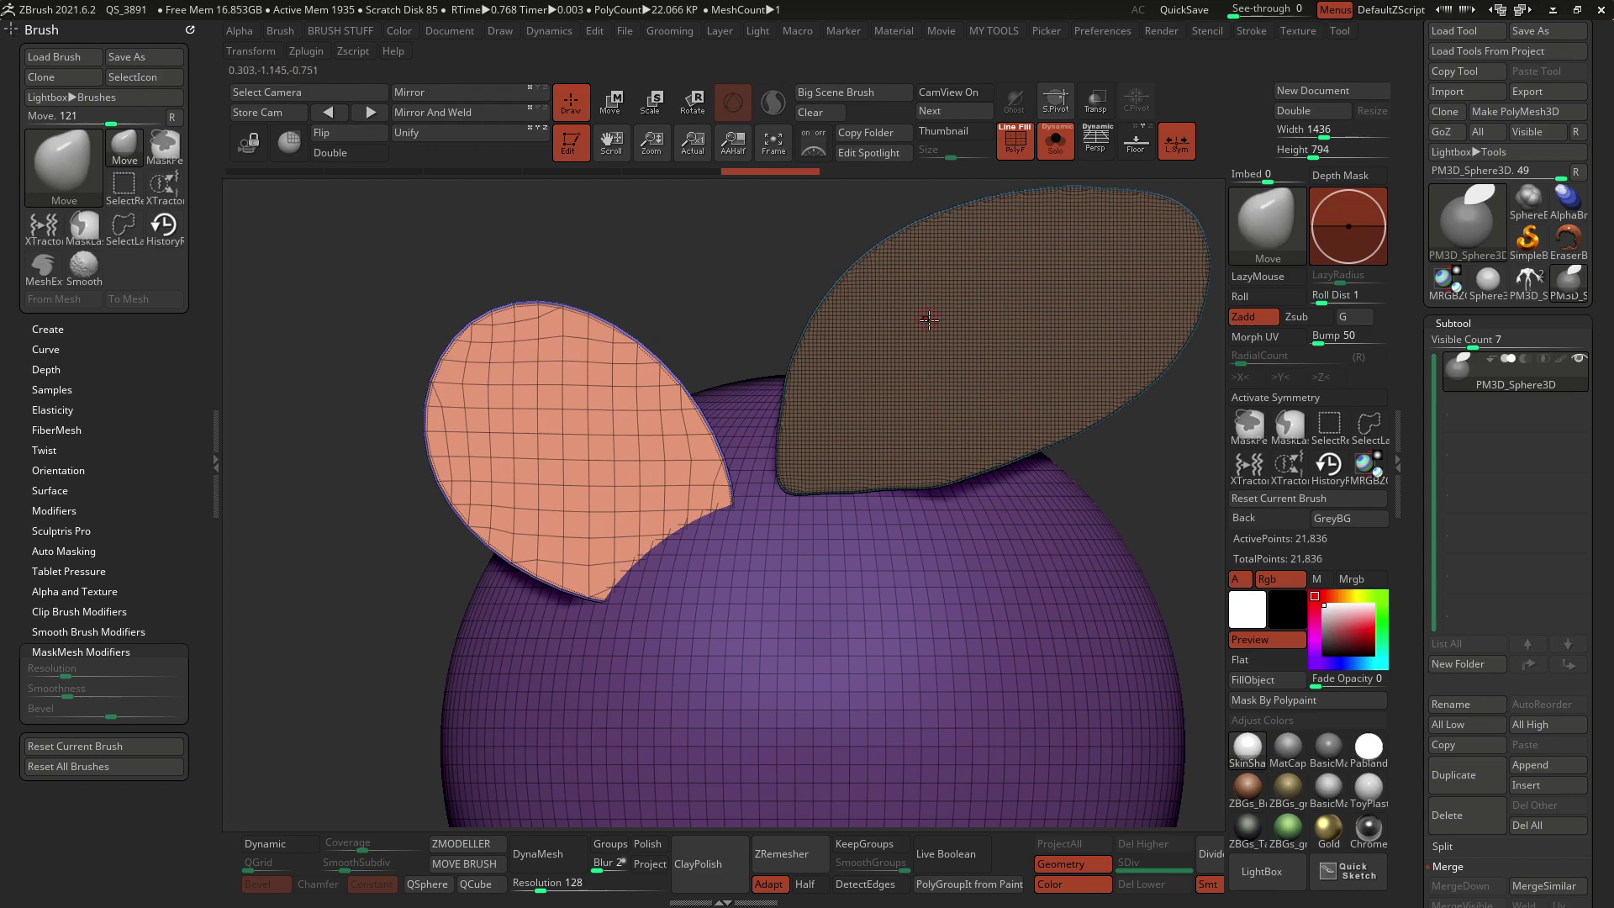
# Clear the mask around the low-resolution leaf and set the MaskMesh resolution back to 128
pyautogui.moveTo(856, 315); pyautogui.dragTo(644, 451, button='right')
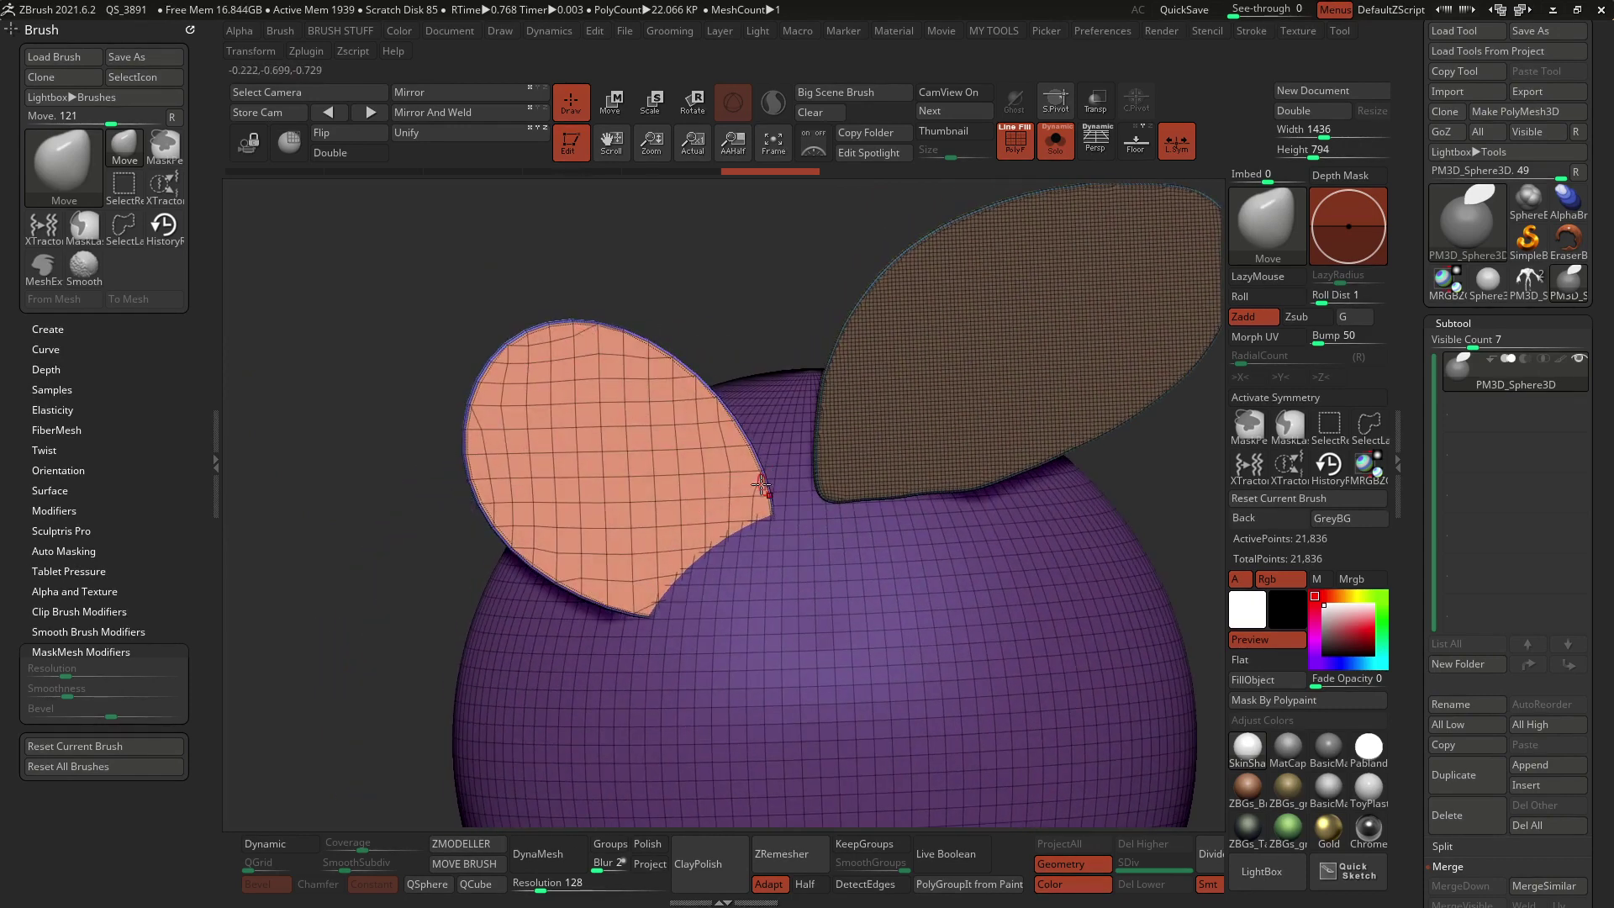
pyautogui.keyDown('shift'); pyautogui.moveTo(731, 479); pyautogui.dragTo(950, 453, button='right'); pyautogui.keyUp('shift')
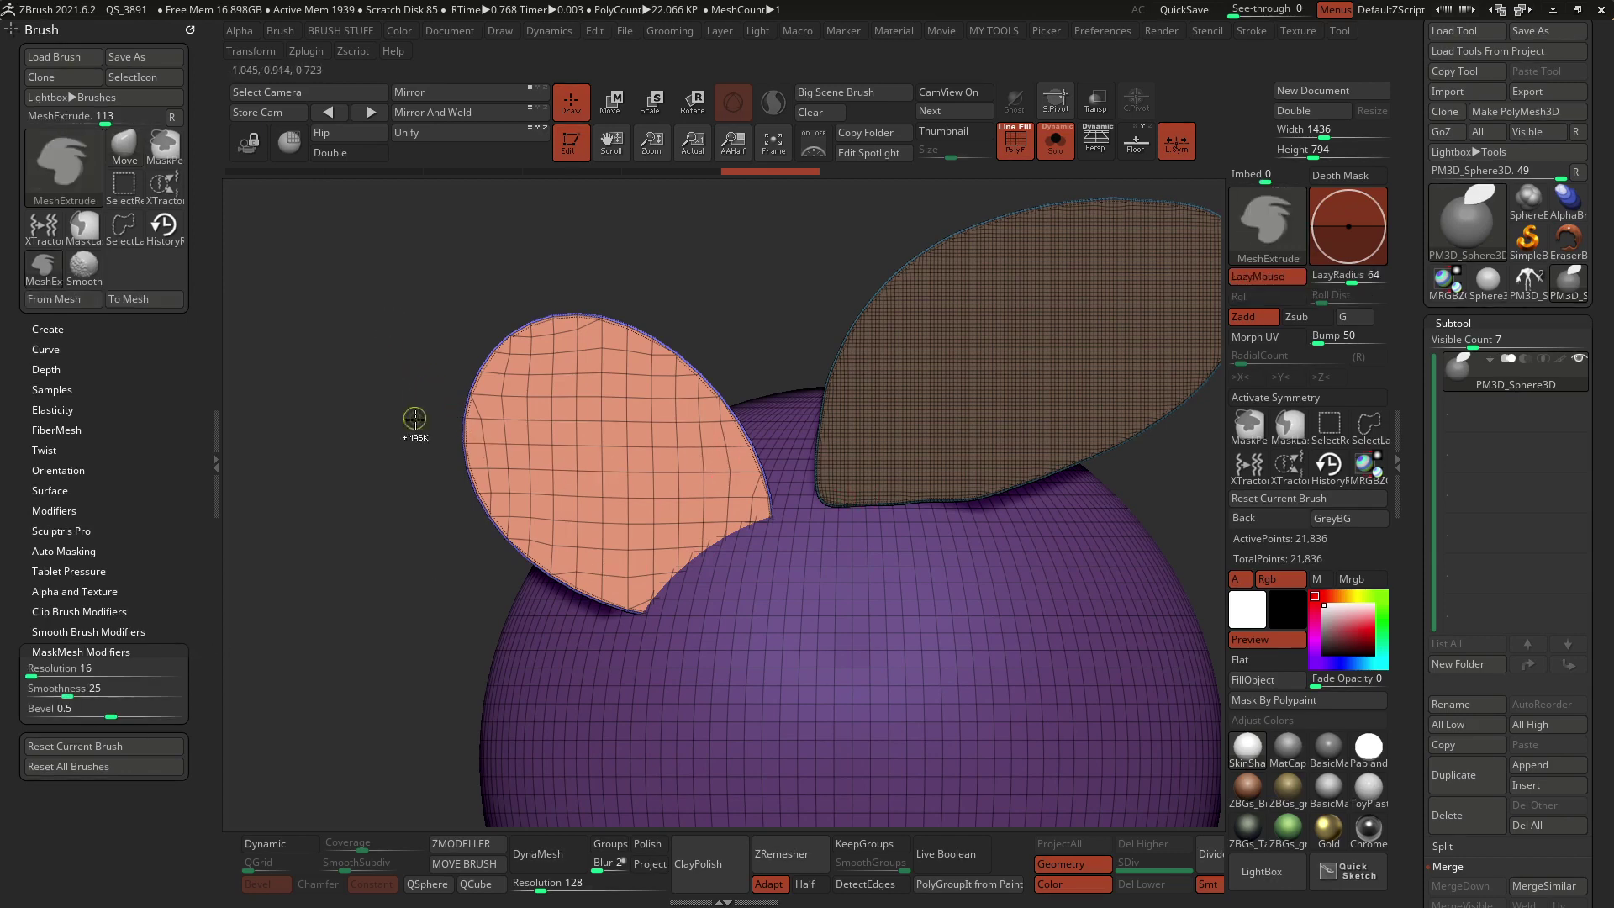
pyautogui.keyDown('ctrl'); pyautogui.moveTo(396, 331); pyautogui.dragTo(414, 420); pyautogui.keyUp('ctrl')
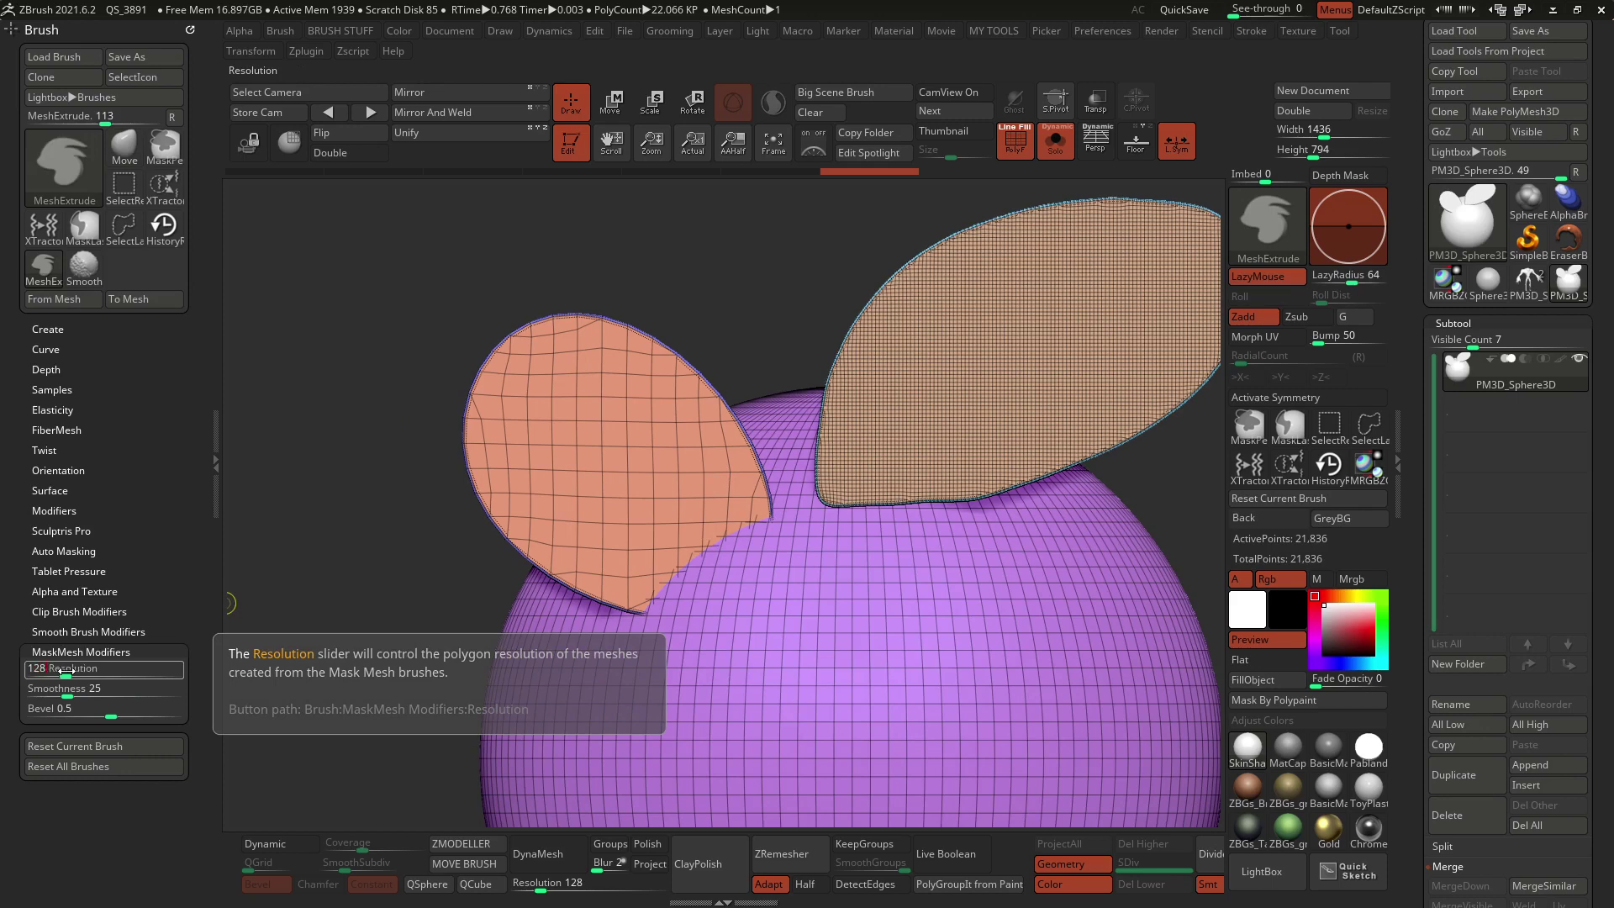
pyautogui.scroll(-1, 84, 664)
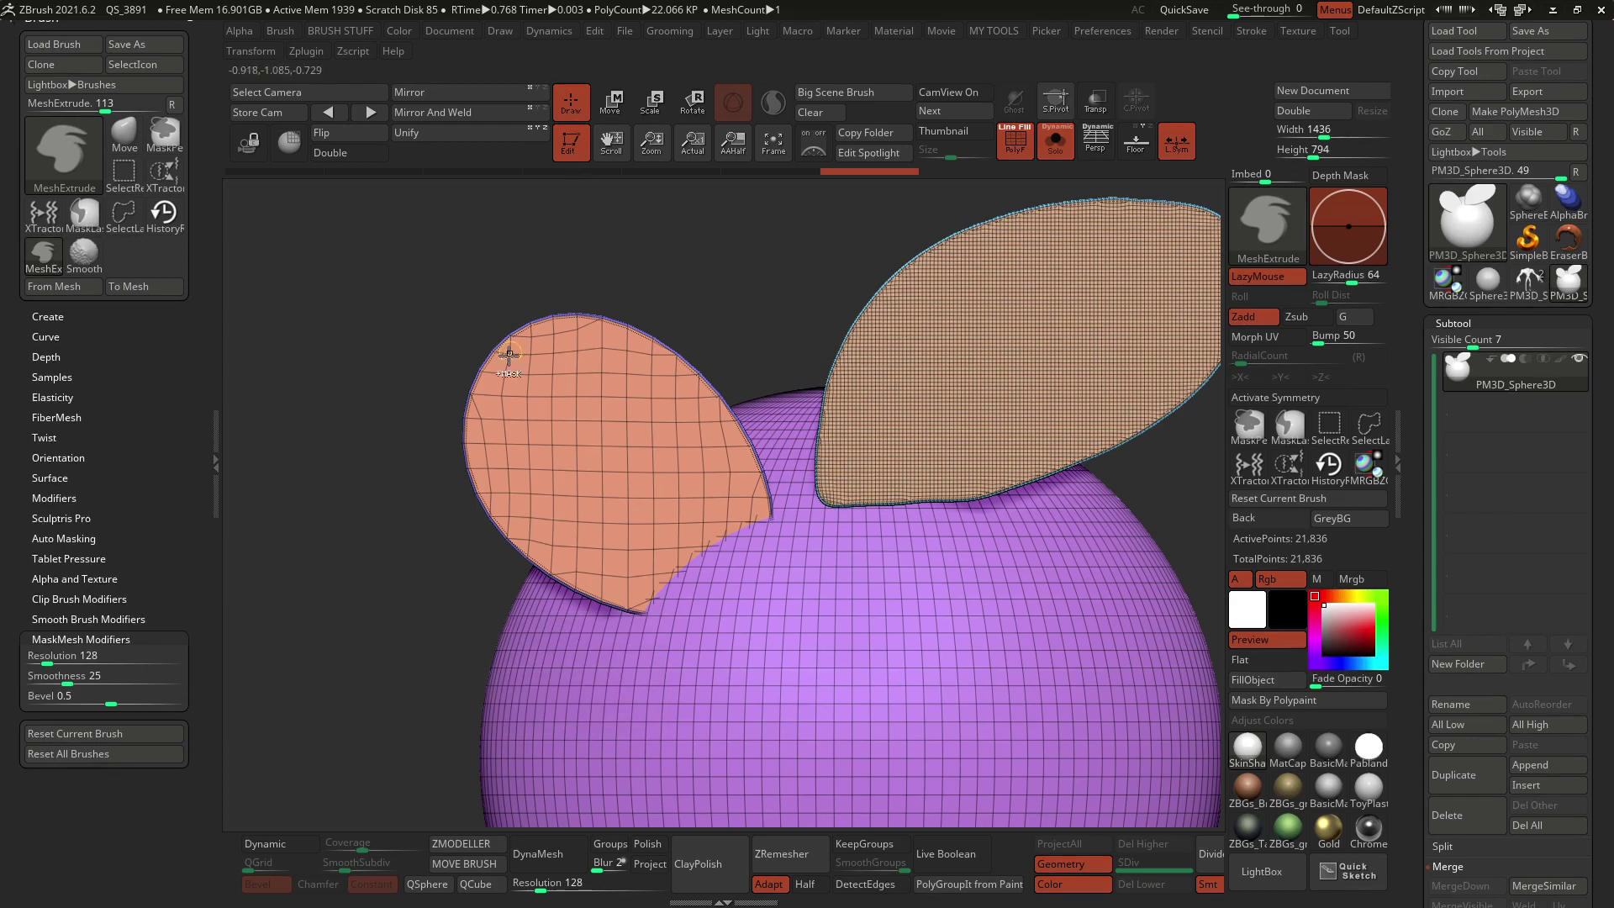
# Set the MeshExtrude brush's MaskMesh smoothness to 0
pyautogui.click(89, 676)
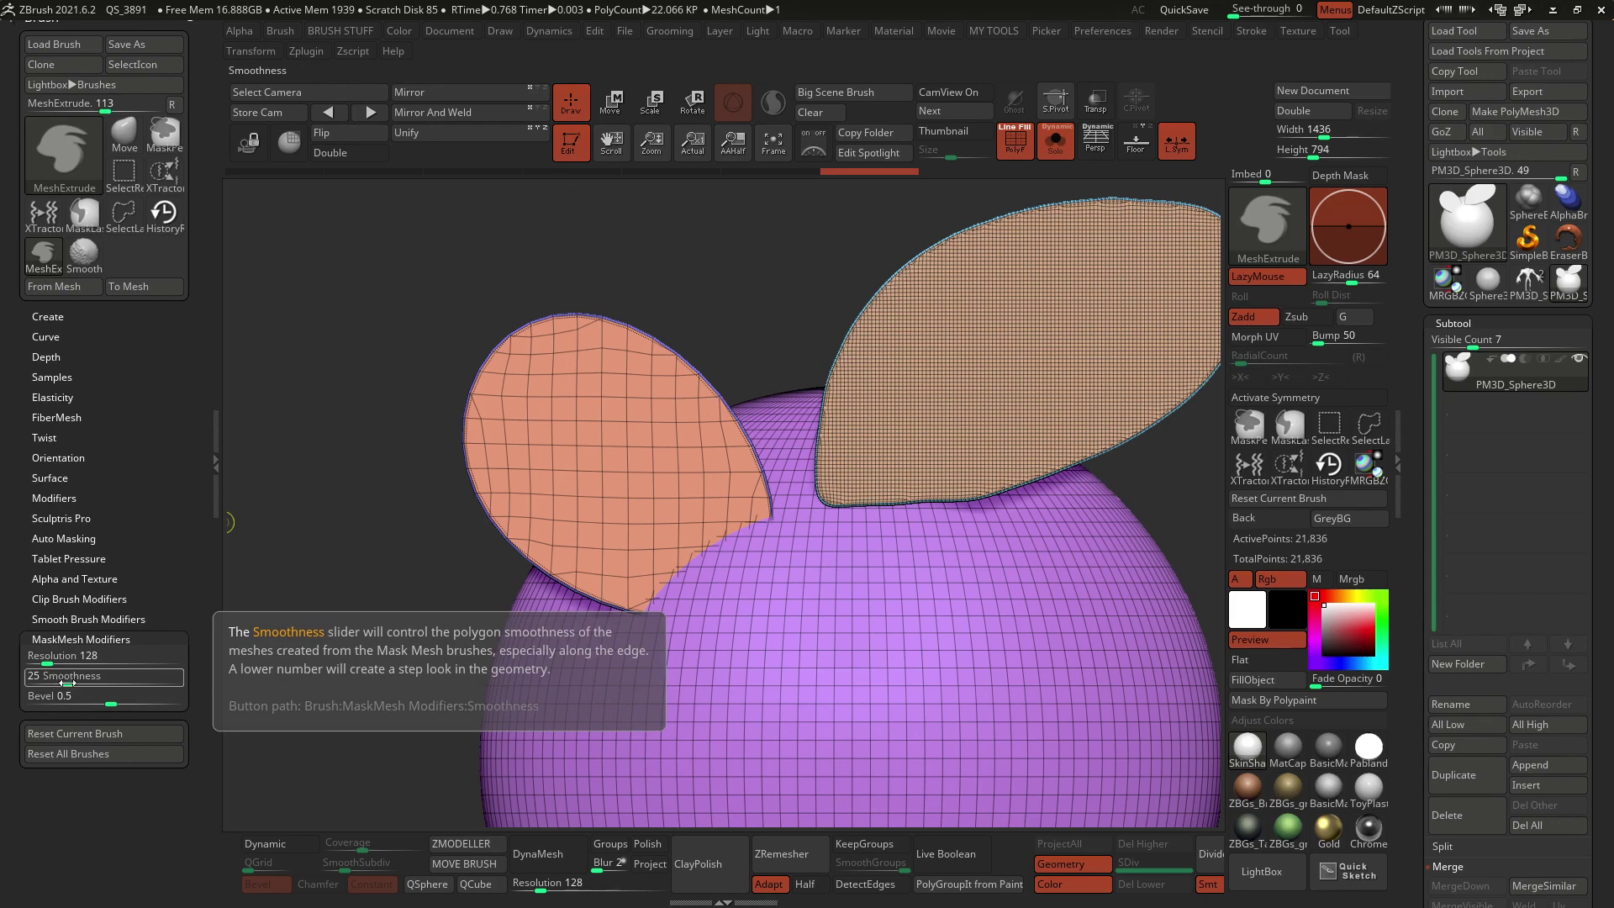
pyautogui.moveTo(67, 683); pyautogui.dragTo(32, 681)
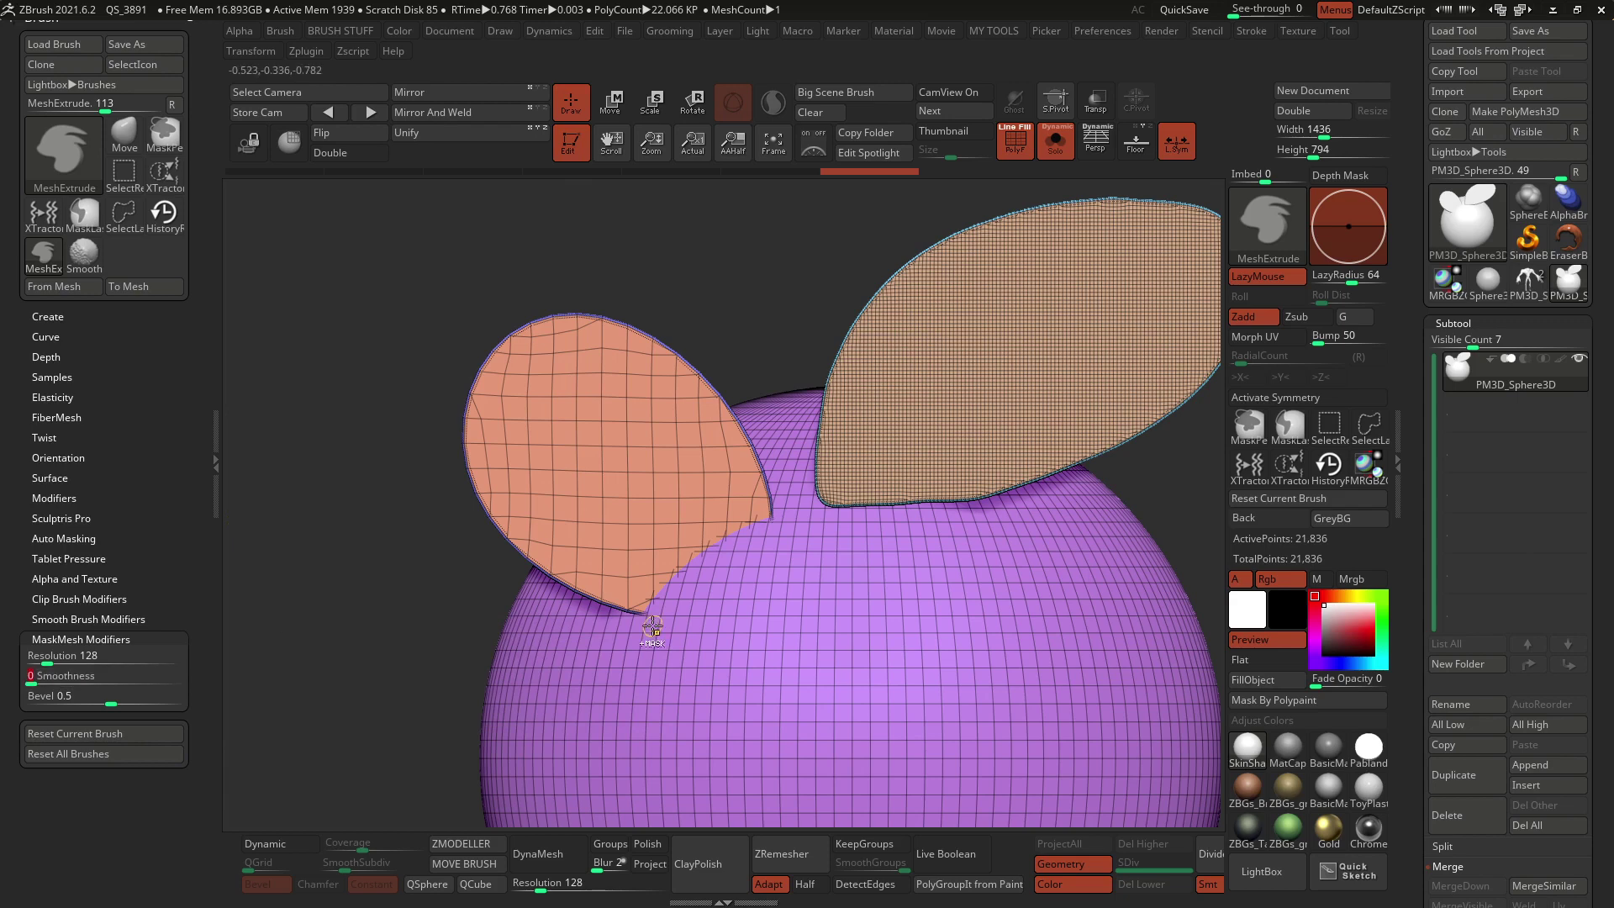
pyautogui.press('b')
pyautogui.press('m')
pyautogui.press('v')
# Set the MaskMesh smoothness to 24 and draw a rounded rectangular extrusion off the sphere's left side
pyautogui.keyDown('alt'); pyautogui.moveTo(720, 607); pyautogui.dragTo(695, 540, button='right'); pyautogui.keyUp('alt')
pyautogui.press('ctrl')
pyautogui.keyDown('ctrl'); pyautogui.click(69, 677); pyautogui.keyUp('ctrl')
pyautogui.moveTo(66, 677)
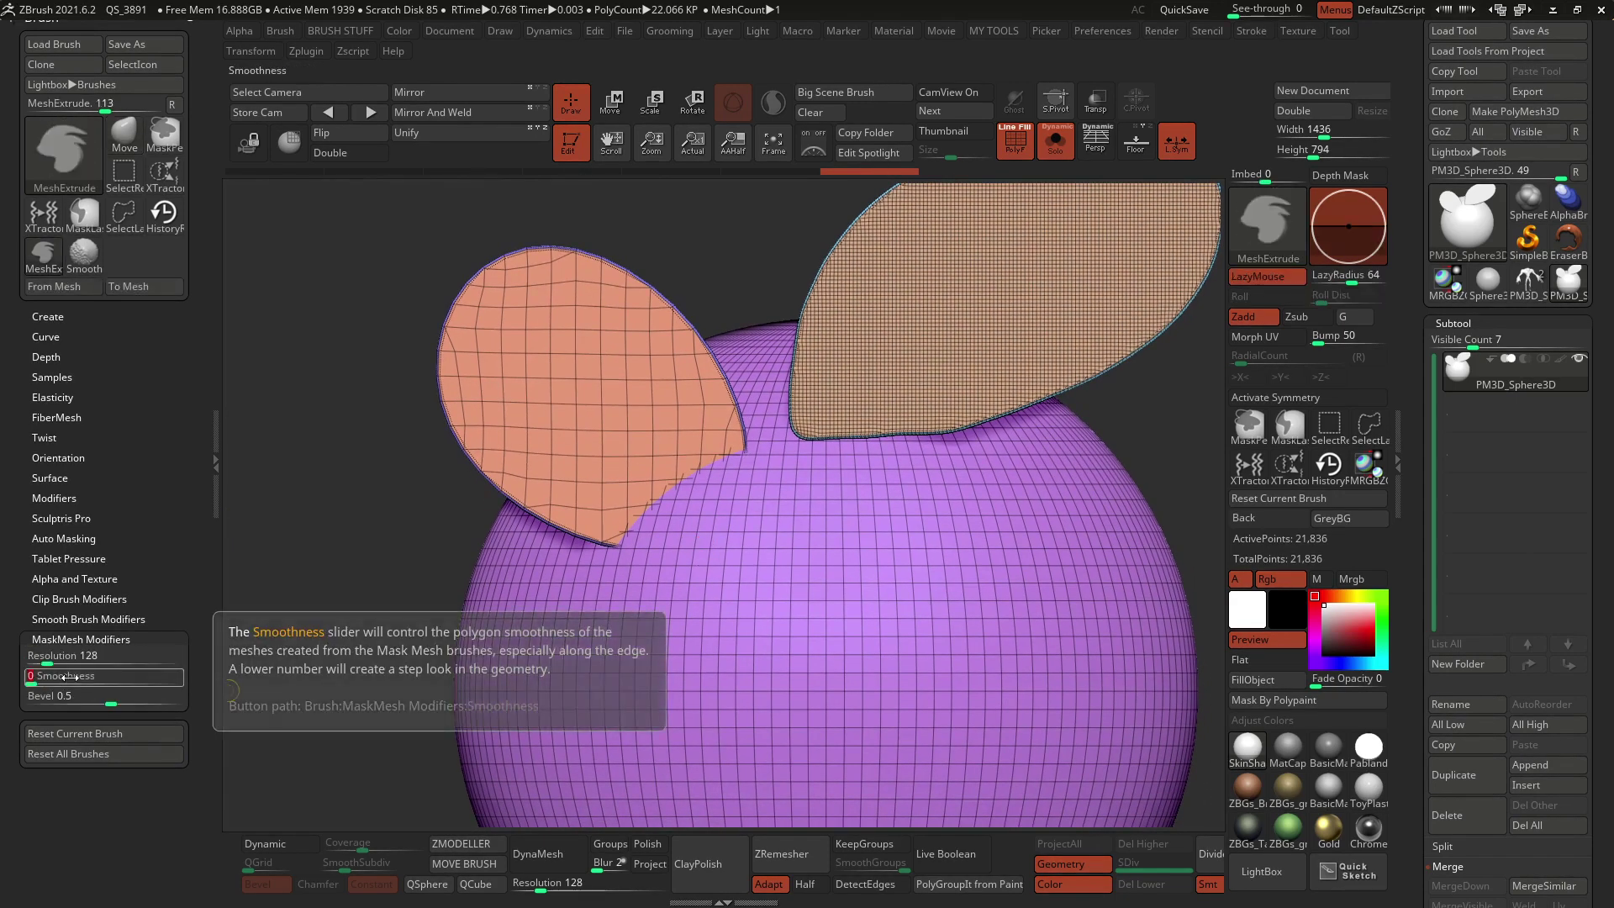
pyautogui.moveTo(663, 513)
pyautogui.keyDown('alt'); pyautogui.mouseDown(button='right')
pyautogui.moveTo(771, 250)
pyautogui.moveTo(897, 278)
pyautogui.mouseUp(button='right'); pyautogui.keyUp('alt')
pyautogui.press('ctrl')
pyautogui.moveTo(778, 357)
pyautogui.keyDown('ctrl'); pyautogui.keyDown('shift'); pyautogui.mouseDown()
pyautogui.moveTo(440, 440)
pyautogui.moveTo(440, 642)
pyautogui.moveTo(832, 659)
pyautogui.moveTo(837, 282)
pyautogui.mouseUp(); pyautogui.keyUp('shift'); pyautogui.keyUp('ctrl')
# Set the MaskMesh smoothness to 0 and draw a second rectangular extrusion at the sphere's lower left
pyautogui.click(52, 677)
pyautogui.click(65, 655)
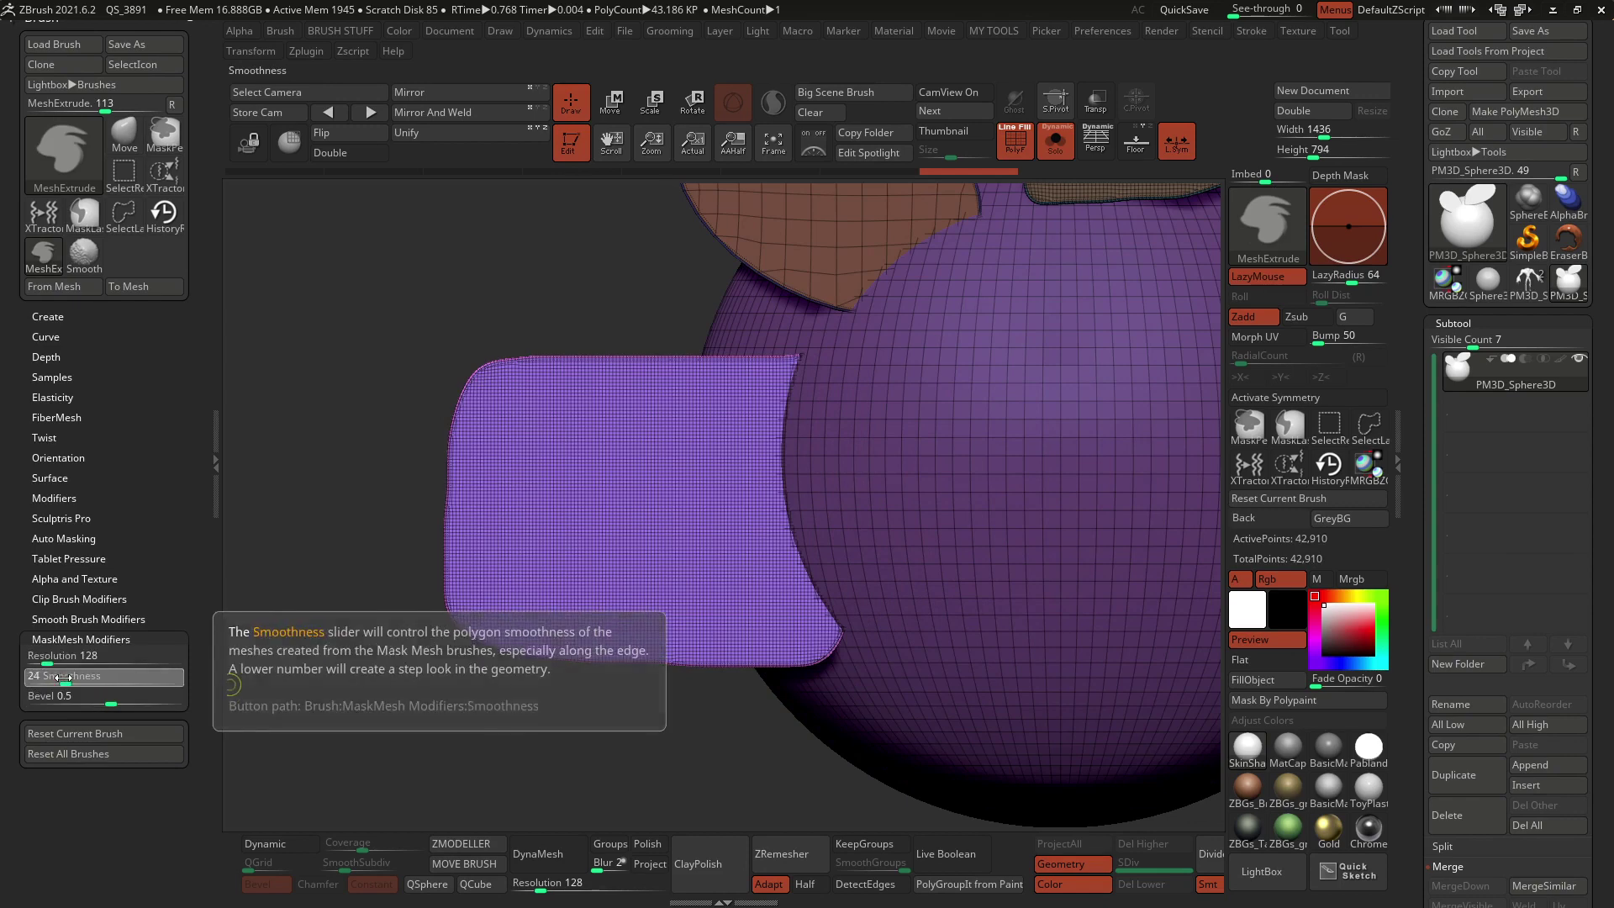
pyautogui.moveTo(843, 598)
pyautogui.keyDown('alt'); pyautogui.mouseDown(button='right')
pyautogui.moveTo(826, 568)
pyautogui.moveTo(857, 407)
pyautogui.mouseUp(button='right'); pyautogui.keyUp('alt')
pyautogui.moveTo(743, 529)
pyautogui.keyDown('ctrl'); pyautogui.mouseDown()
pyautogui.moveTo(539, 531)
pyautogui.moveTo(581, 700)
pyautogui.mouseUp(); pyautogui.keyUp('ctrl')
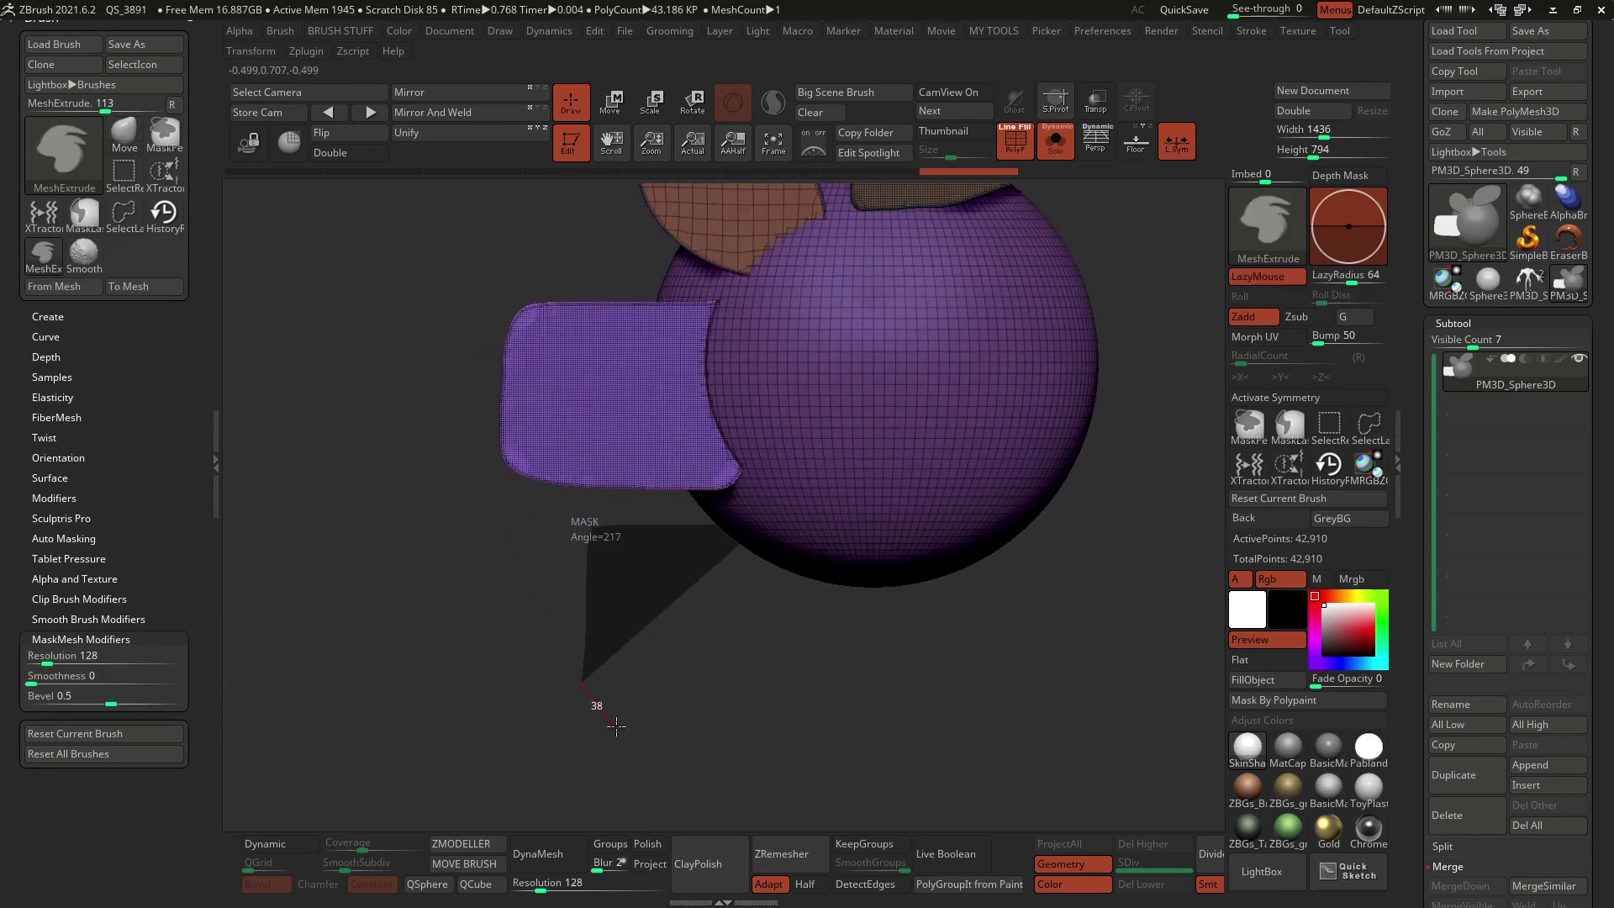
pyautogui.moveTo(656, 720)
pyautogui.keyDown('ctrl'); pyautogui.mouseDown()
pyautogui.moveTo(827, 701)
pyautogui.moveTo(787, 489)
pyautogui.moveTo(763, 528)
pyautogui.mouseUp(); pyautogui.keyUp('ctrl')
pyautogui.keyDown('alt'); pyautogui.moveTo(572, 667); pyautogui.dragTo(676, 627); pyautogui.keyUp('alt')
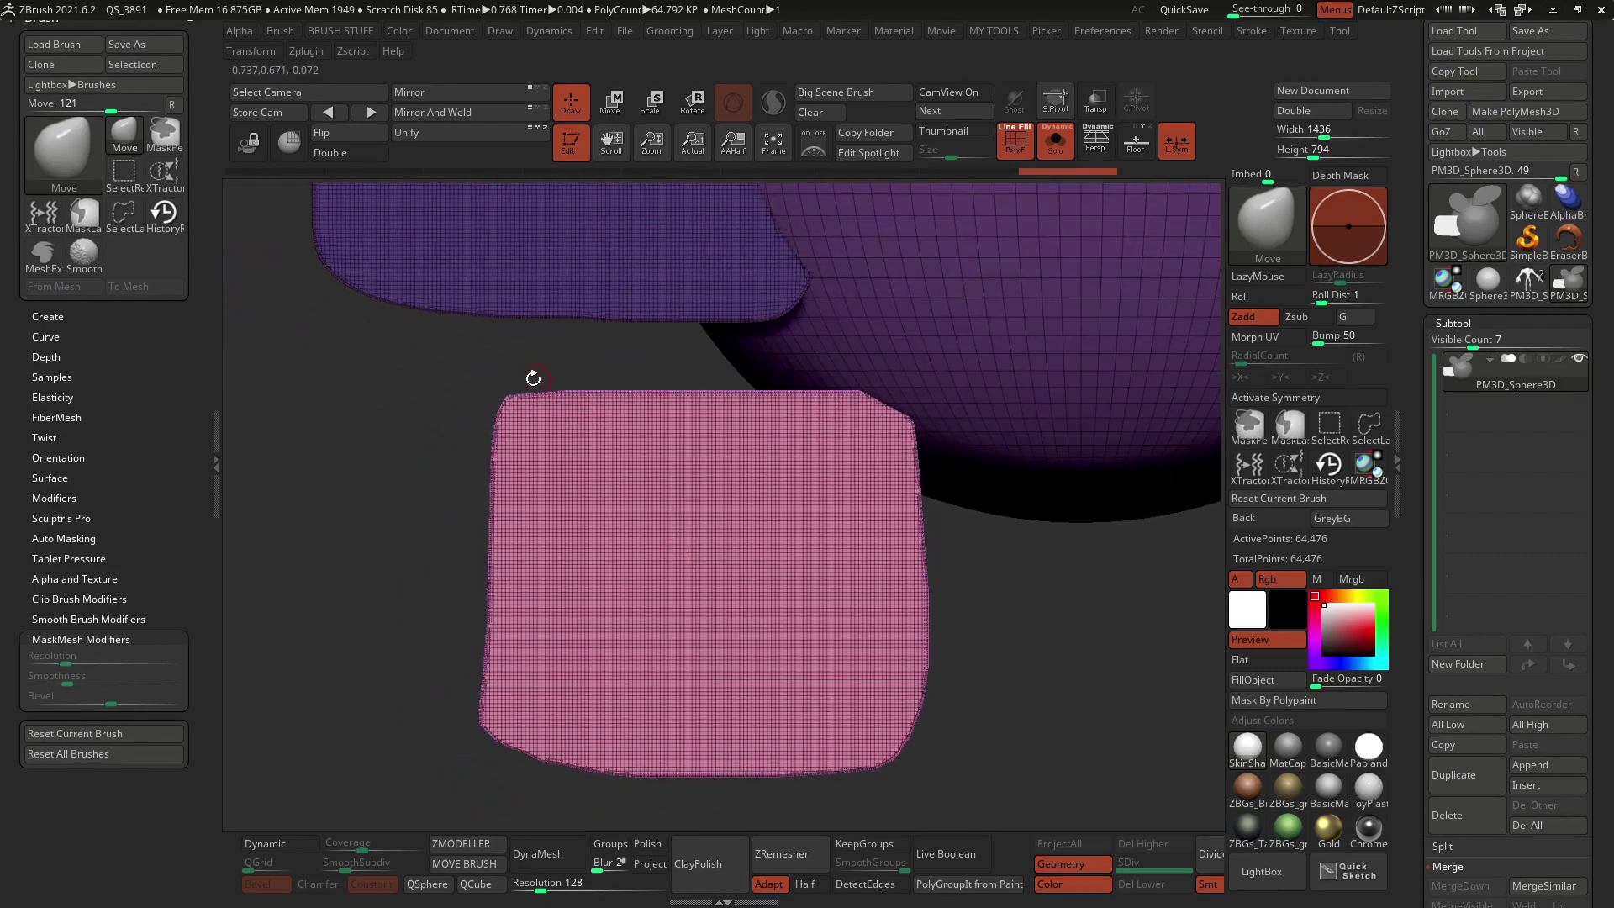
# Clear the mask and inspect the beveled edges of the two leaf-shaped extrusions up close
pyautogui.keyDown('ctrl'); pyautogui.moveTo(528, 672); pyautogui.dragTo(508, 563, button='right'); pyautogui.keyUp('ctrl')
pyautogui.keyDown('alt'); pyautogui.moveTo(583, 524); pyautogui.dragTo(604, 528, button='right'); pyautogui.keyUp('alt')
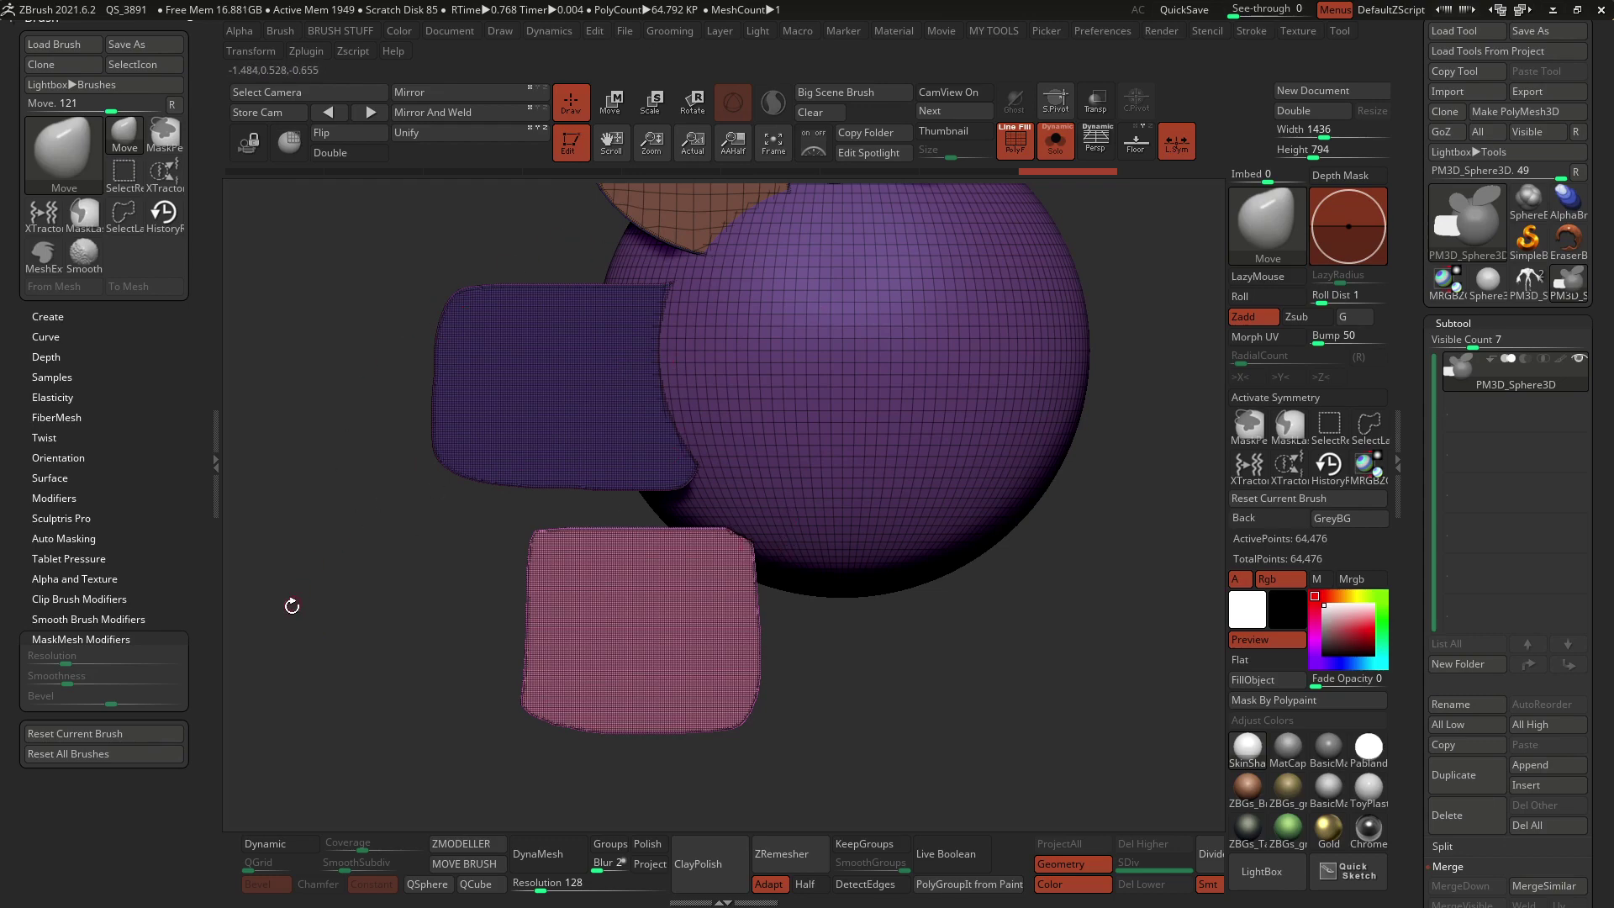
pyautogui.press('ctrl')
pyautogui.keyDown('alt'); pyautogui.moveTo(745, 408); pyautogui.dragTo(683, 907, button='right'); pyautogui.keyUp('alt')
pyautogui.moveTo(654, 273); pyautogui.dragTo(681, 387)
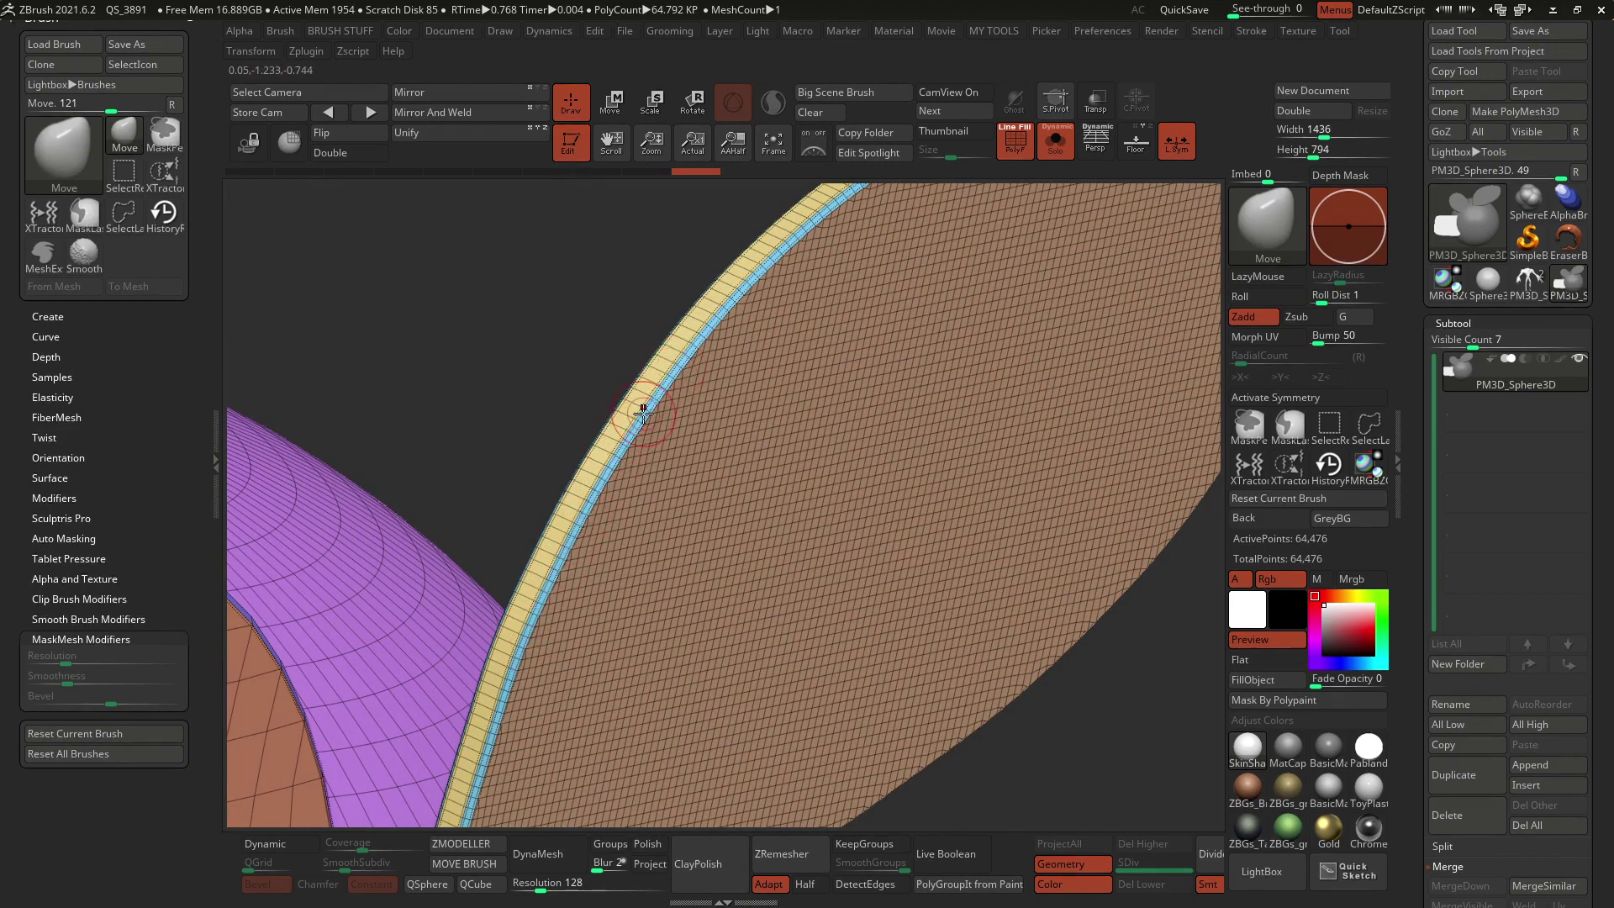
pyautogui.moveTo(639, 473); pyautogui.dragTo(632, 475)
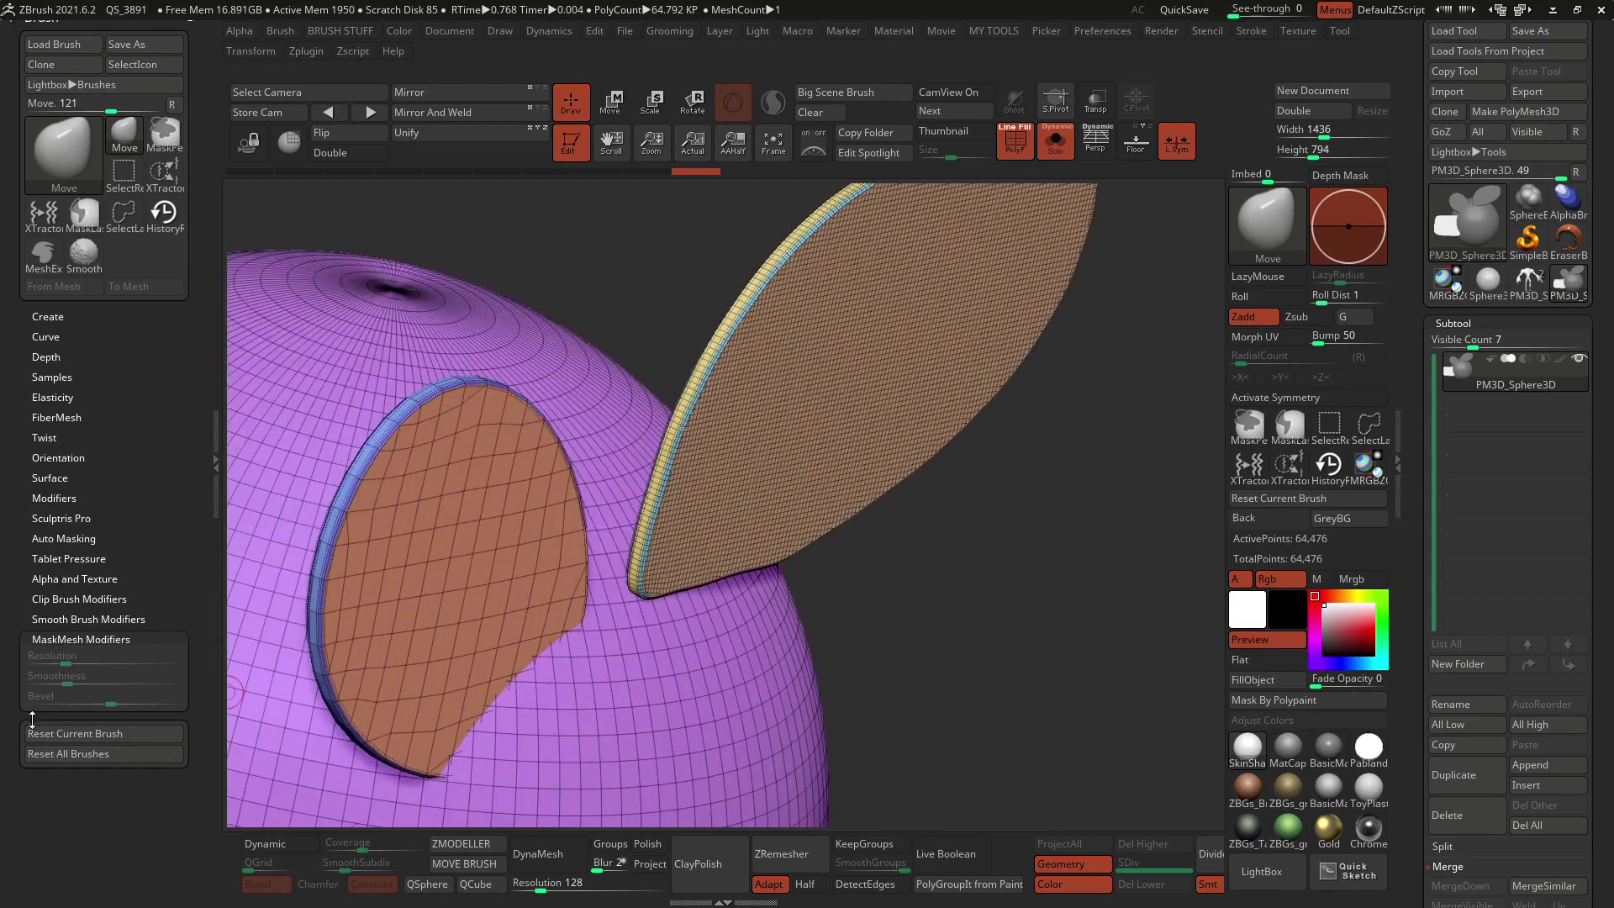
# Set the MeshExtrude brush's MaskMesh smoothness to 25 and open the bevel value
pyautogui.press('b')
pyautogui.press('m')
pyautogui.press('e')
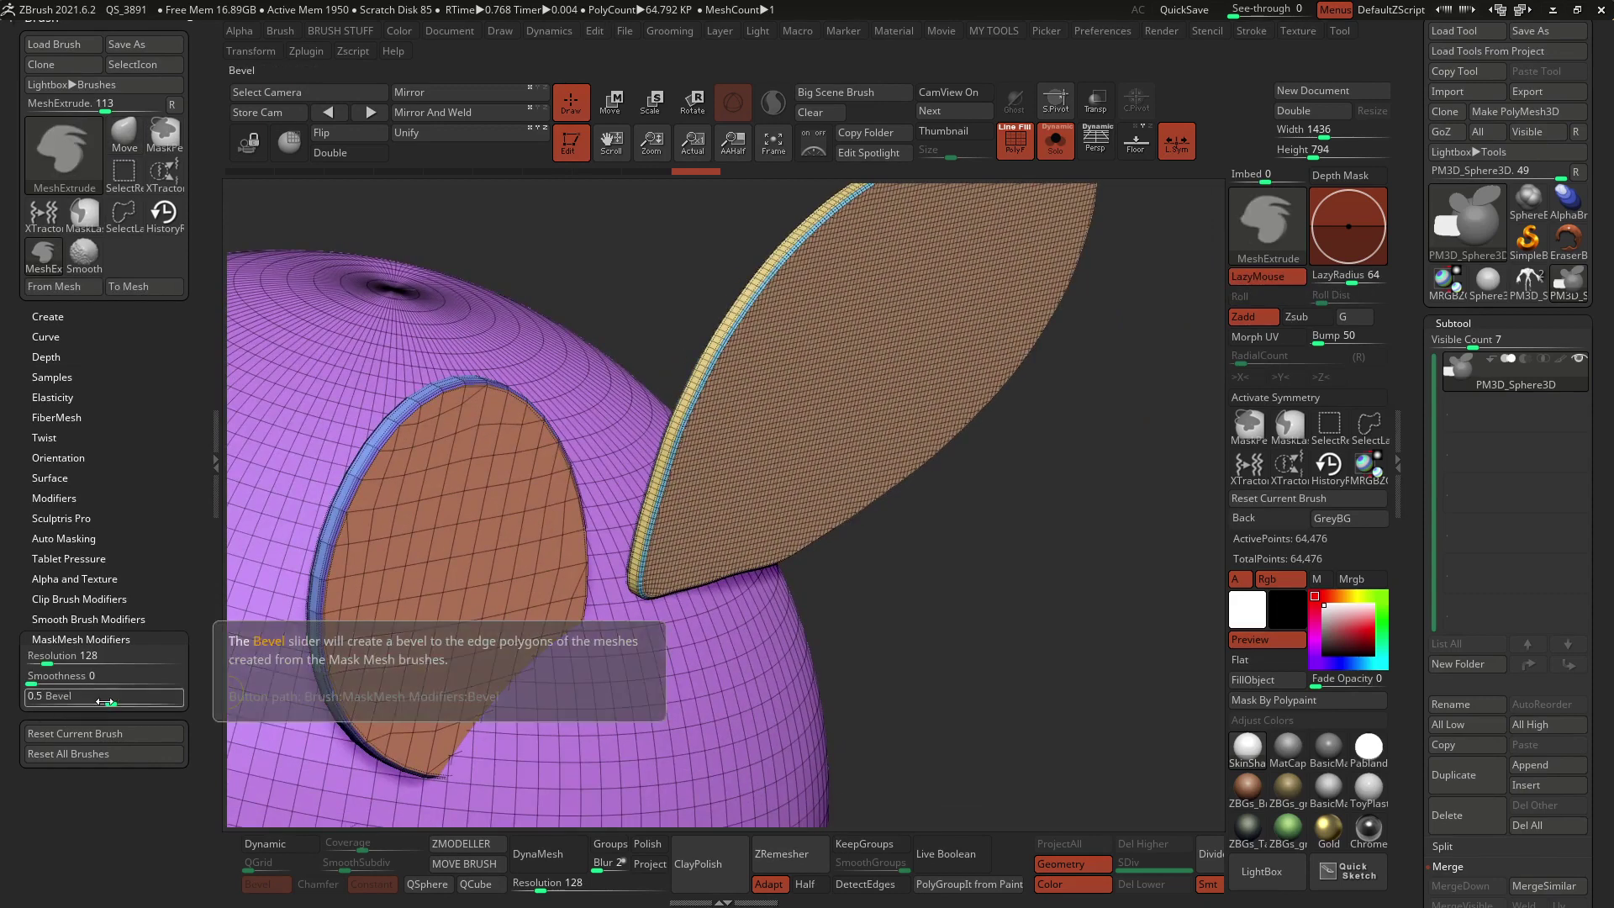
pyautogui.click(91, 677)
pyautogui.write('25')
pyautogui.click(110, 697)
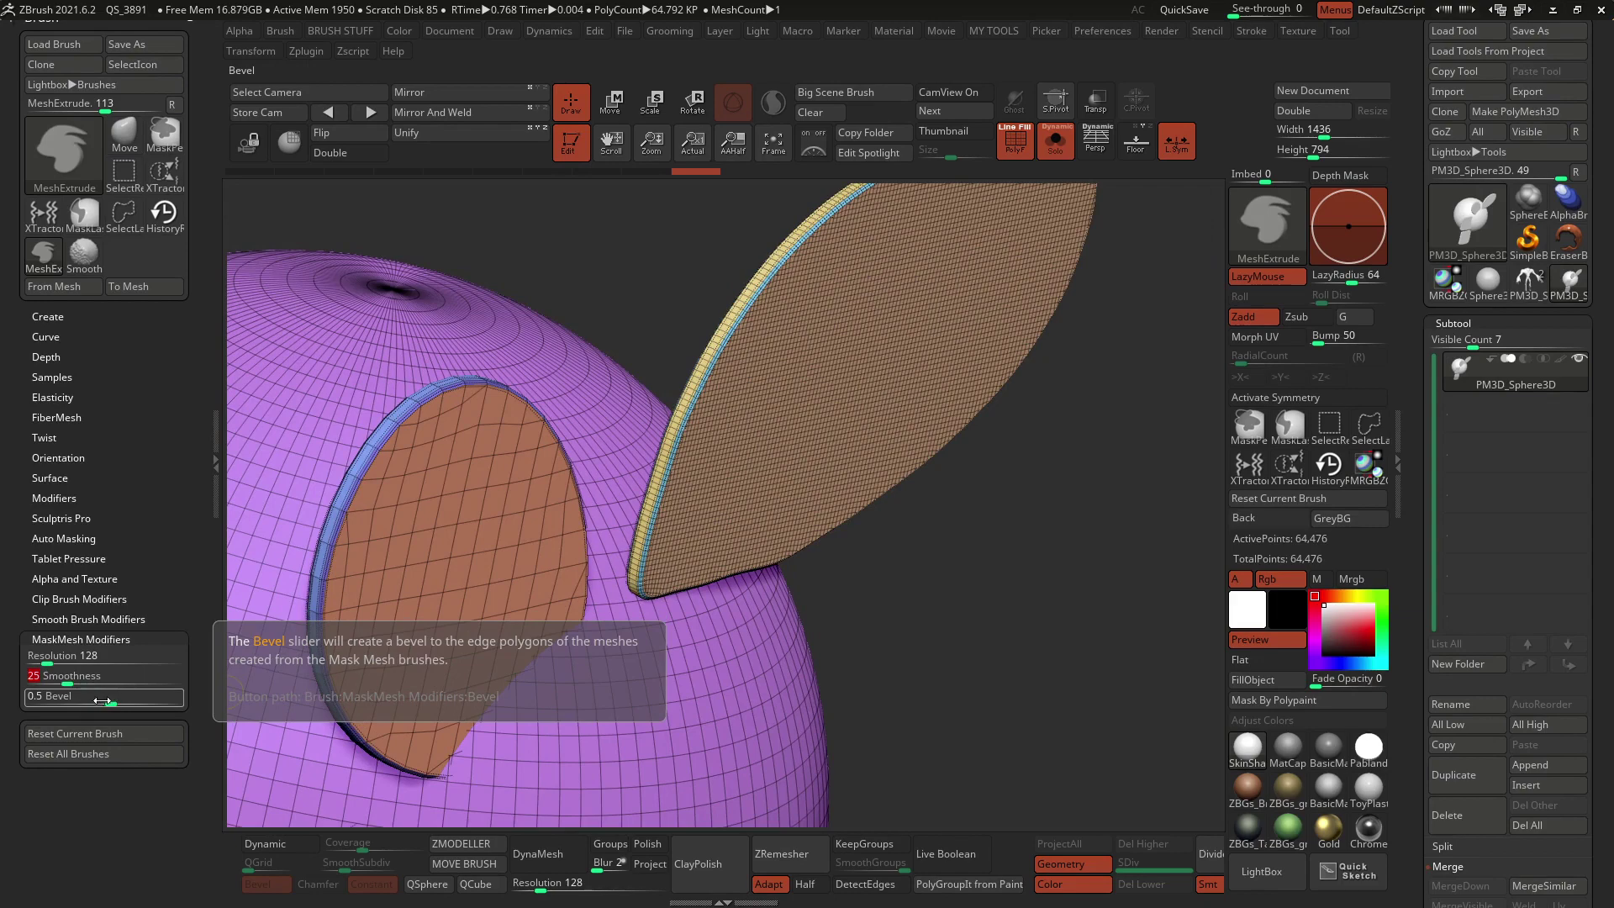
# Set the MaskMesh bevel to 10 and draw a large teardrop-shaped extrusion off the sphere's right side
pyautogui.moveTo(106, 704); pyautogui.dragTo(180, 697)
pyautogui.keyDown('alt'); pyautogui.moveTo(746, 644); pyautogui.dragTo(733, 616, button='right'); pyautogui.keyUp('alt')
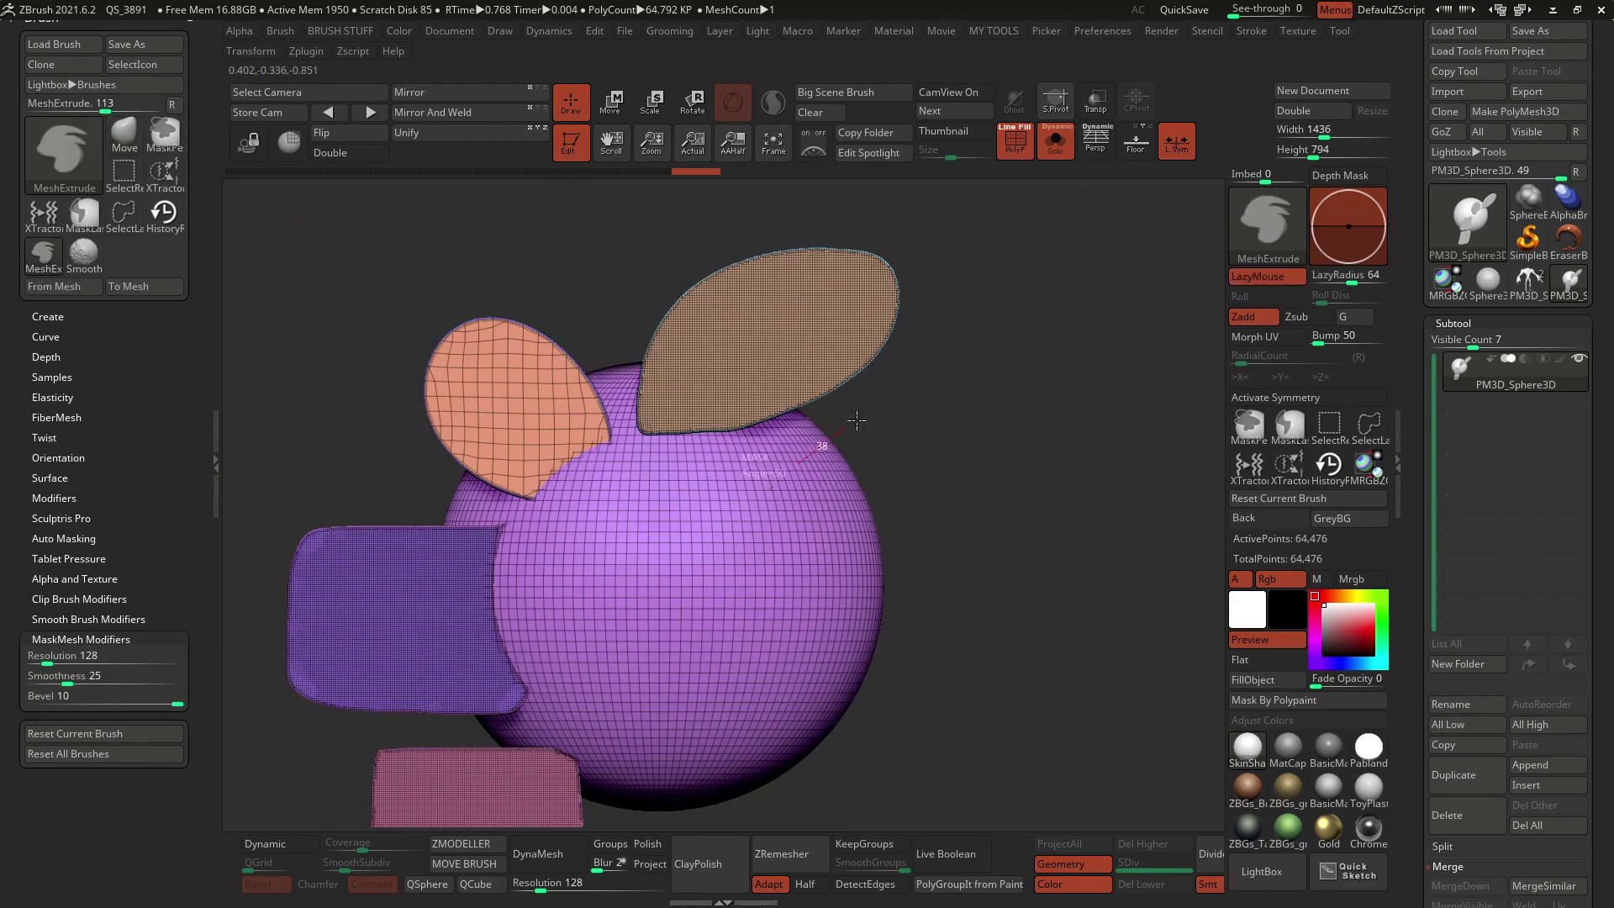
pyautogui.moveTo(899, 400)
pyautogui.mouseDown()
pyautogui.moveTo(956, 747)
pyautogui.moveTo(689, 639)
pyautogui.moveTo(712, 566)
pyautogui.mouseUp()
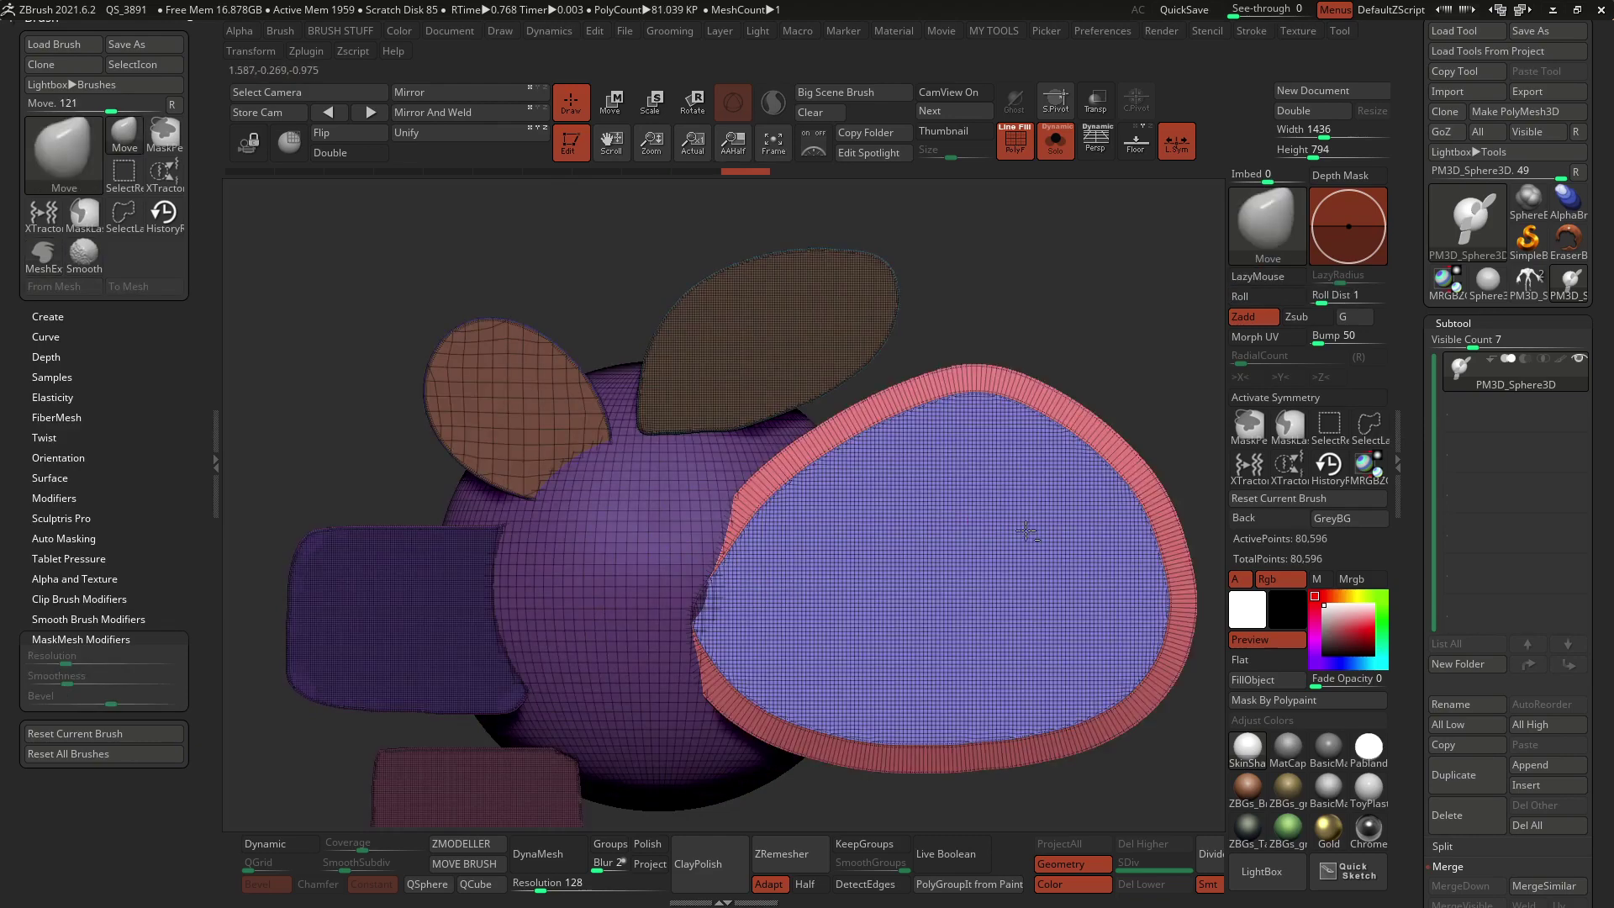
# Examine the wide beveled rim of the large teardrop extrusion from the side
pyautogui.keyDown('alt'); pyautogui.moveTo(1152, 486); pyautogui.dragTo(896, 466, button='right'); pyautogui.keyUp('alt')
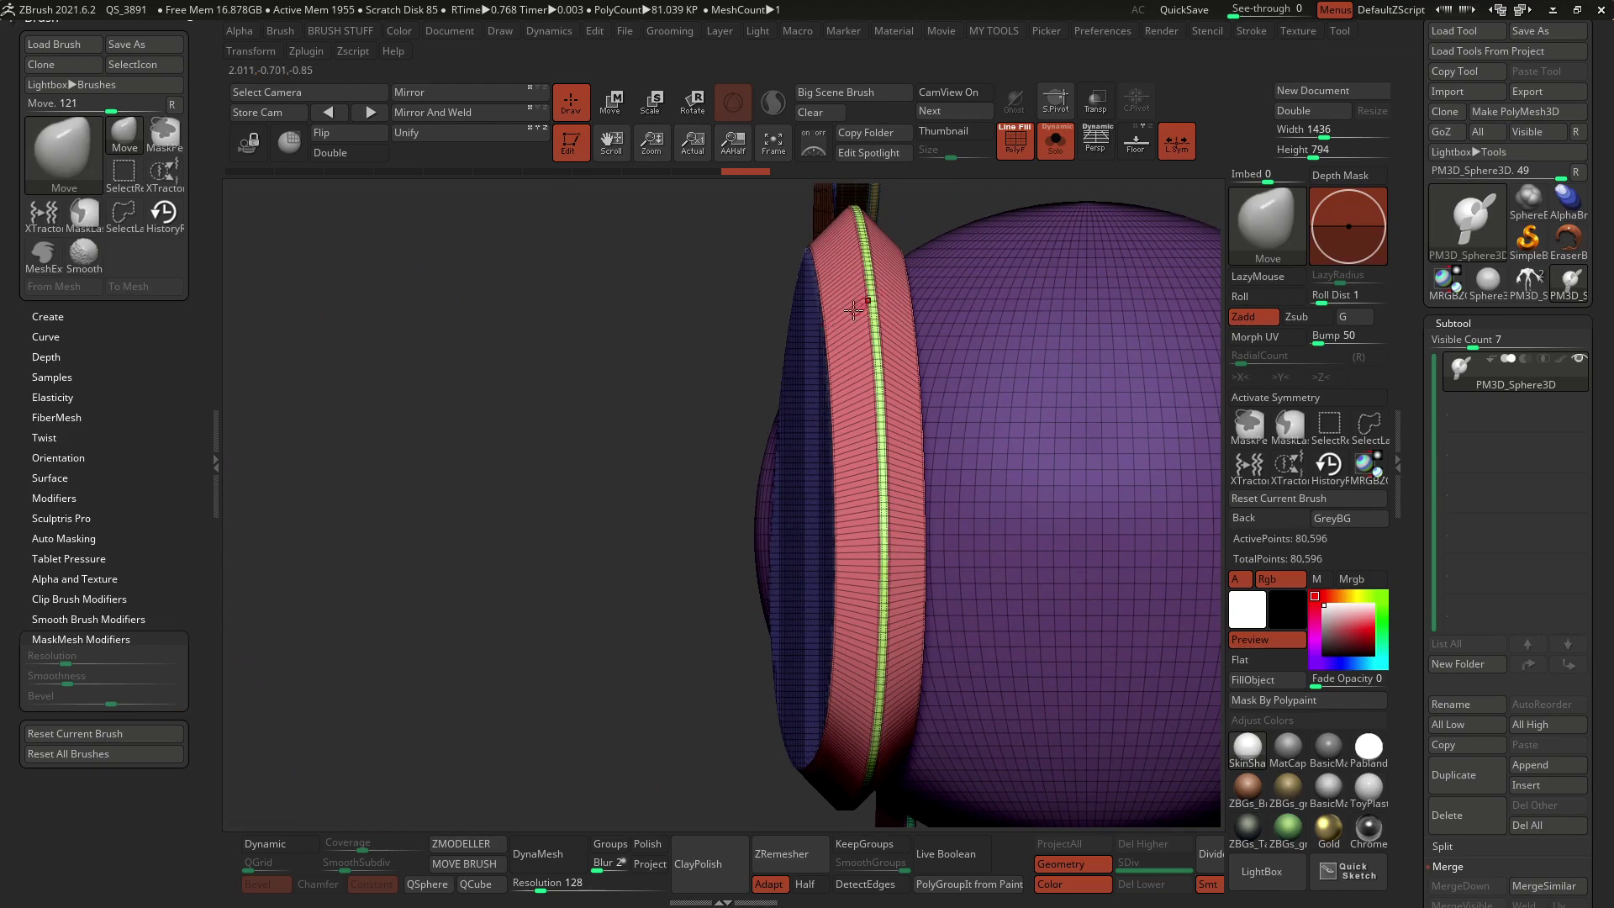
pyautogui.moveTo(884, 377); pyautogui.dragTo(920, 374, button='right')
pyautogui.moveTo(895, 498)
pyautogui.keyDown('ctrl'); pyautogui.mouseDown(button='right')
pyautogui.moveTo(774, 390)
pyautogui.moveTo(877, 488)
pyautogui.mouseUp(button='right'); pyautogui.keyUp('ctrl')
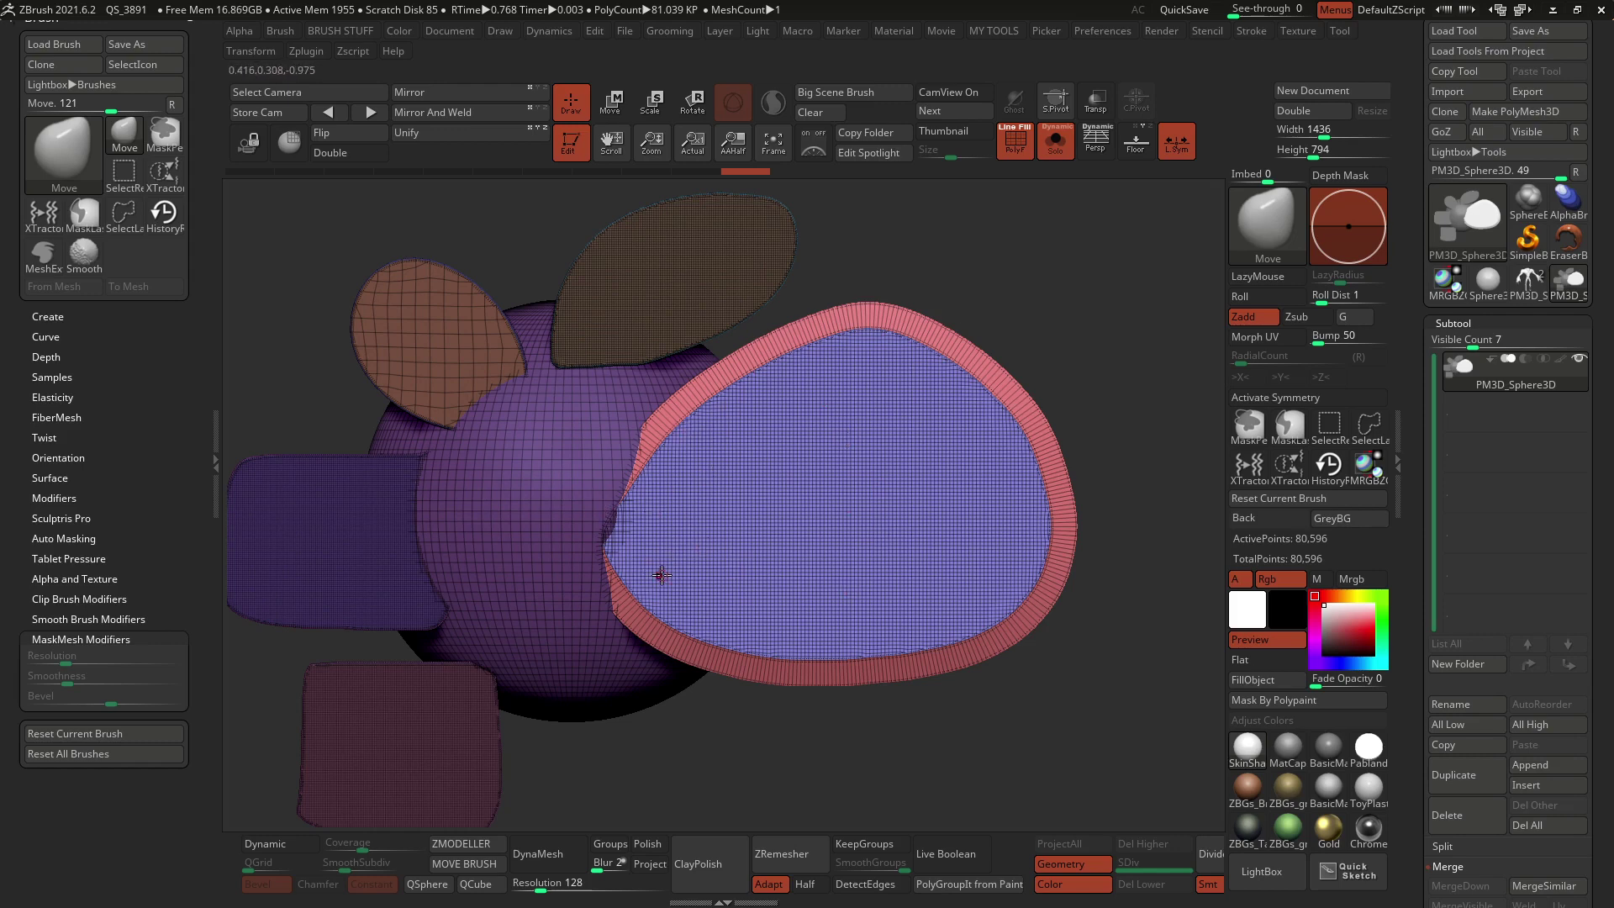
# Set the MeshExtrude brush's MaskMesh bevel to 0.5
pyautogui.press('b')
pyautogui.press('m')
pyautogui.press('e')
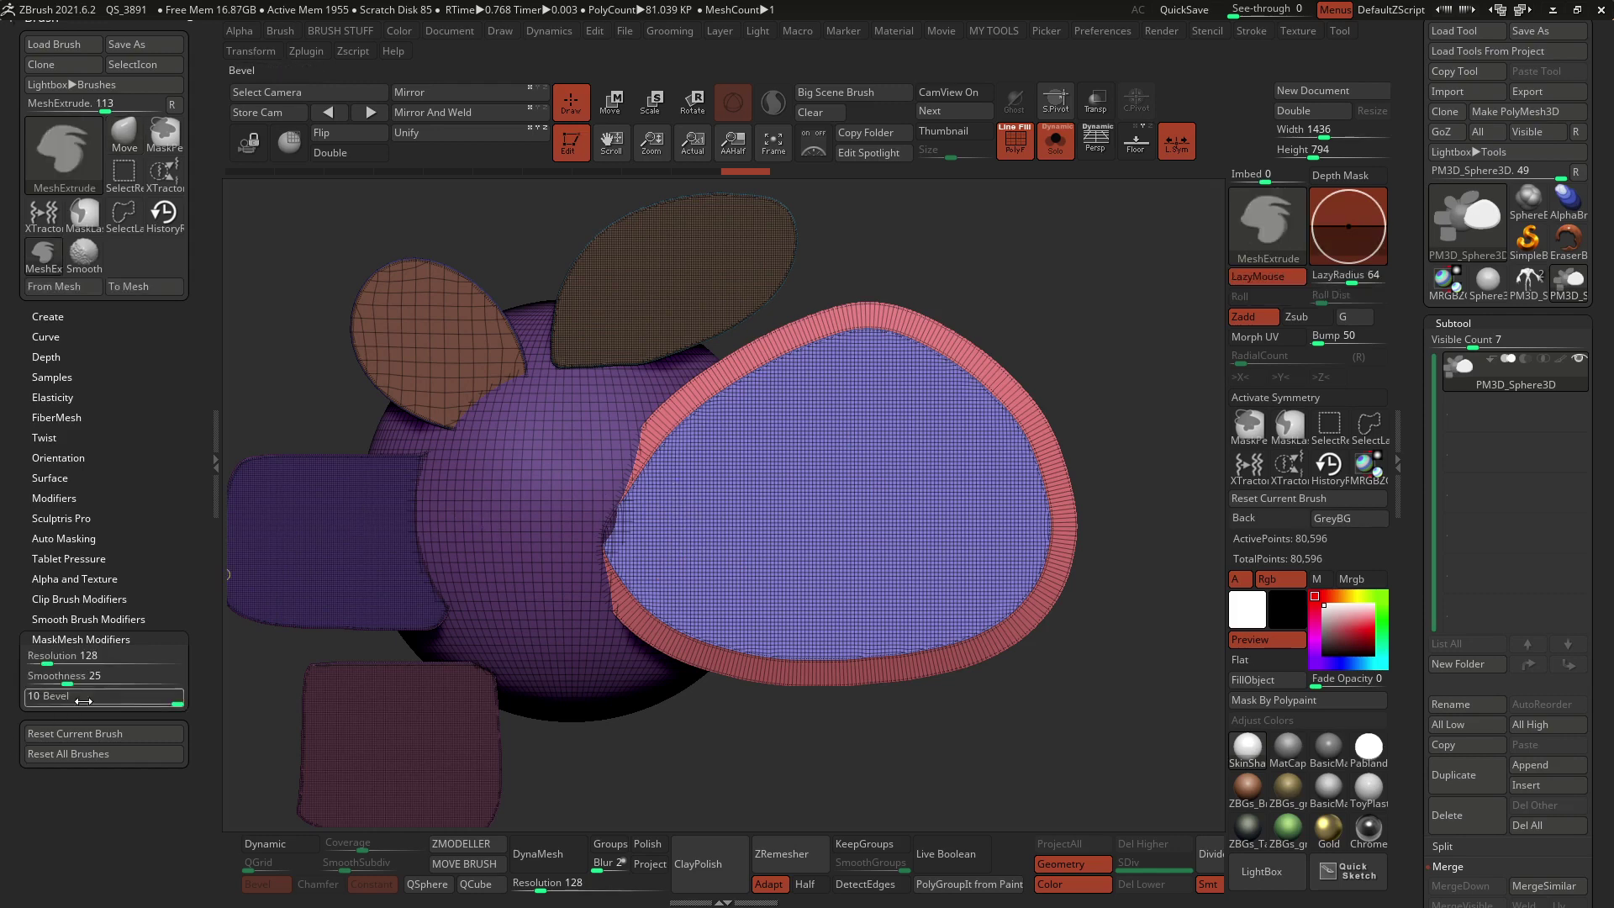
pyautogui.write('0')
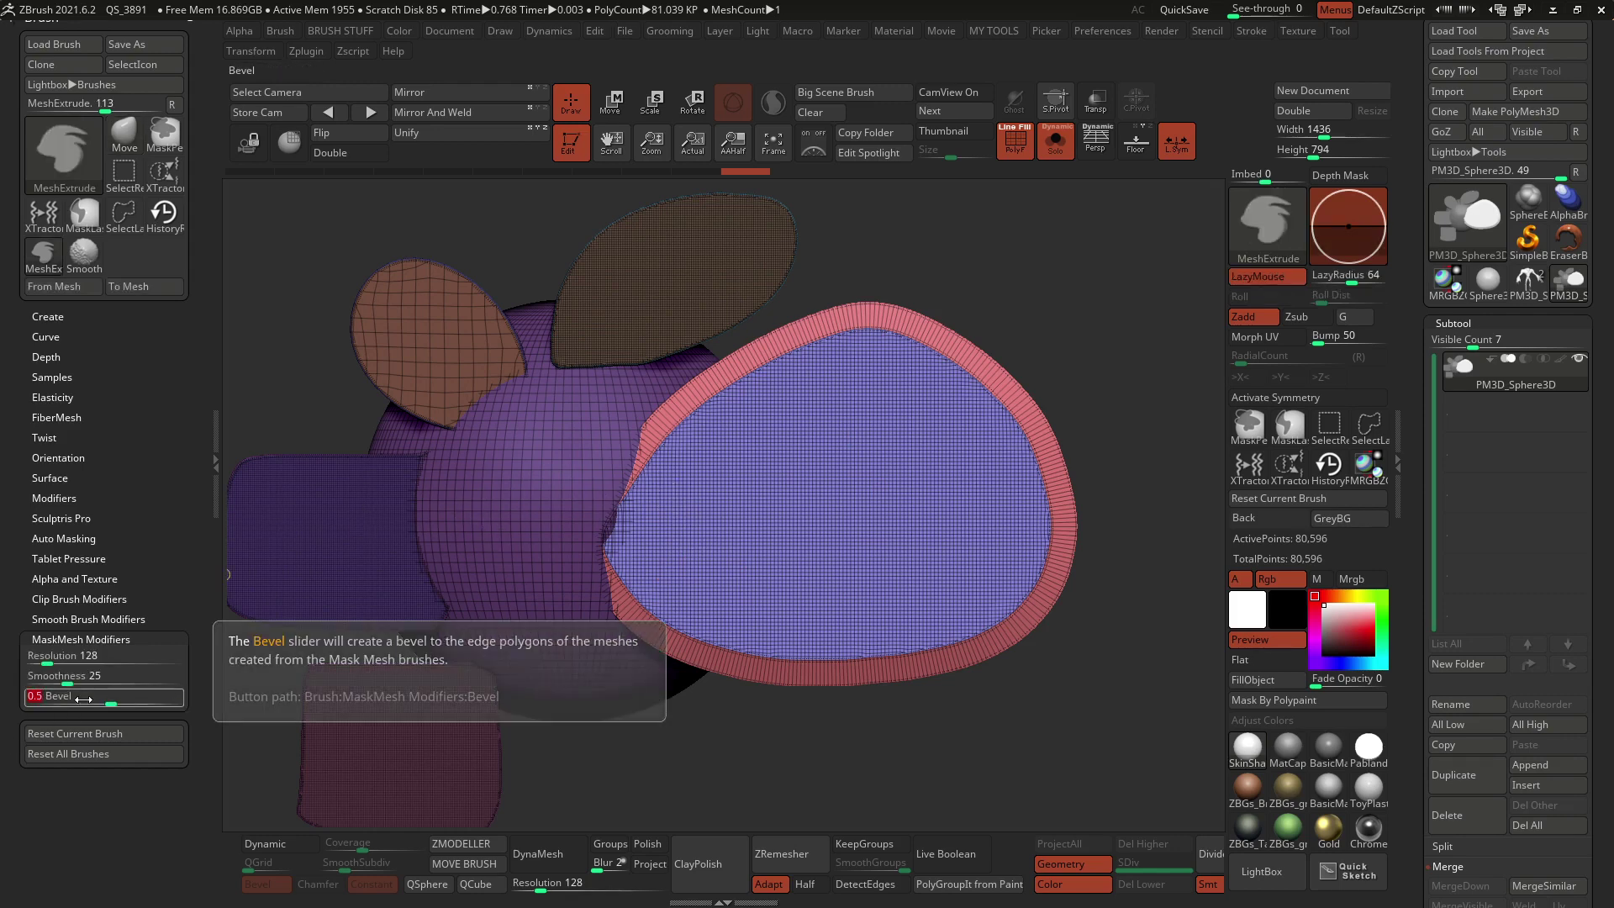
pyautogui.write('.5')
pyautogui.press('Return')
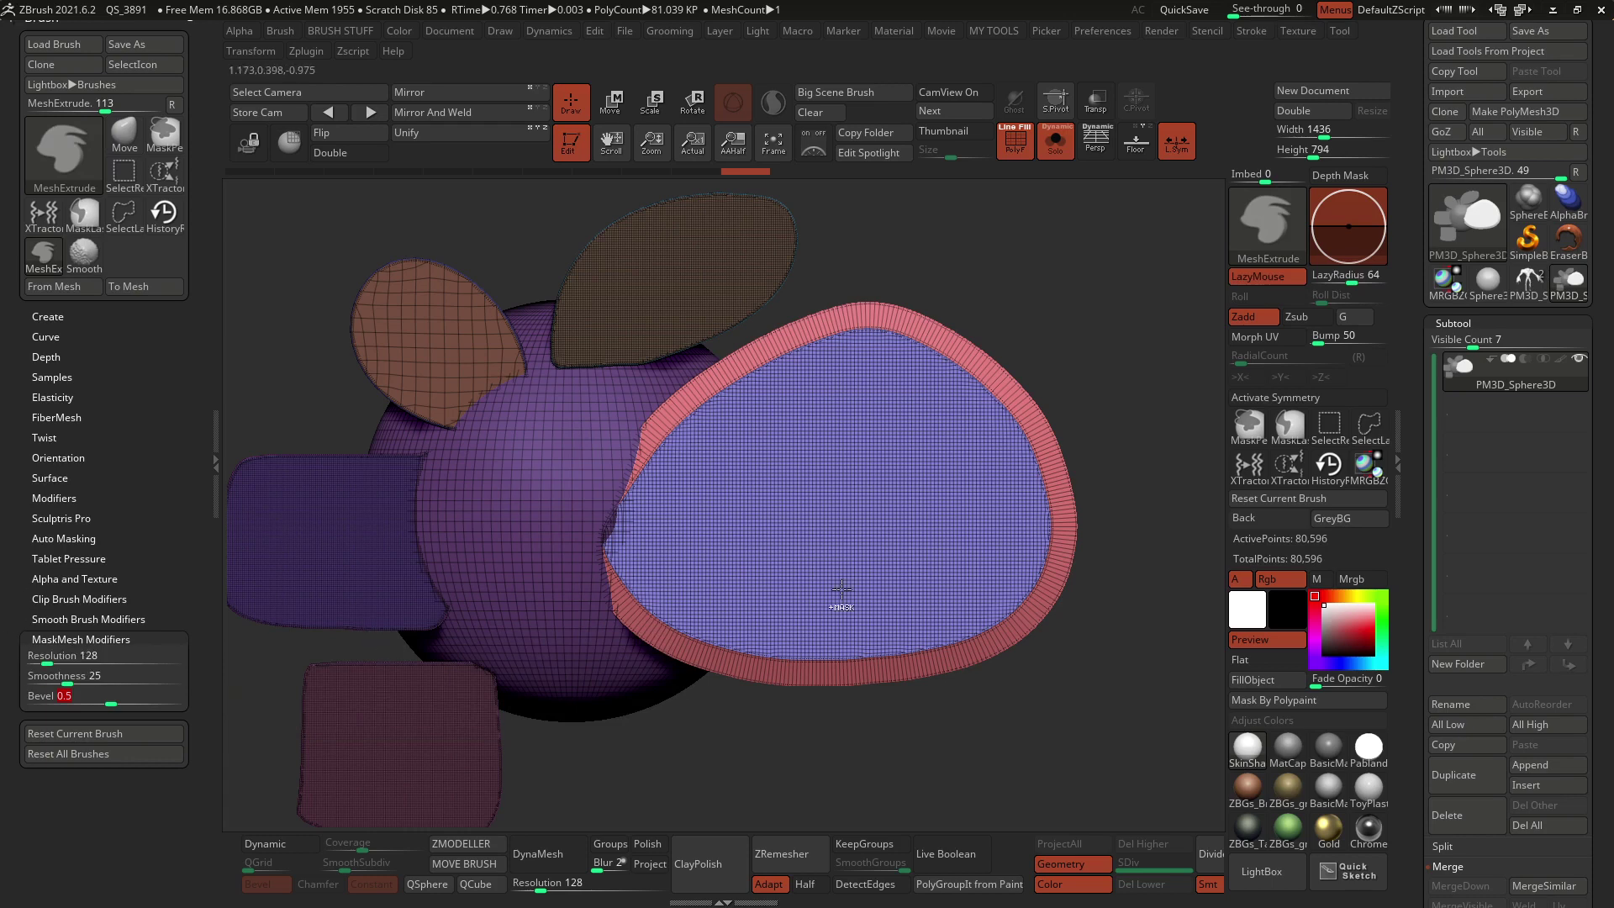
# Undo all the extrusions drawn off the sphere
pyautogui.press('b')
pyautogui.press('m')
pyautogui.press('v')
pyautogui.keyDown('alt'); pyautogui.moveTo(655, 426); pyautogui.dragTo(715, 409, button='right'); pyautogui.keyUp('alt')
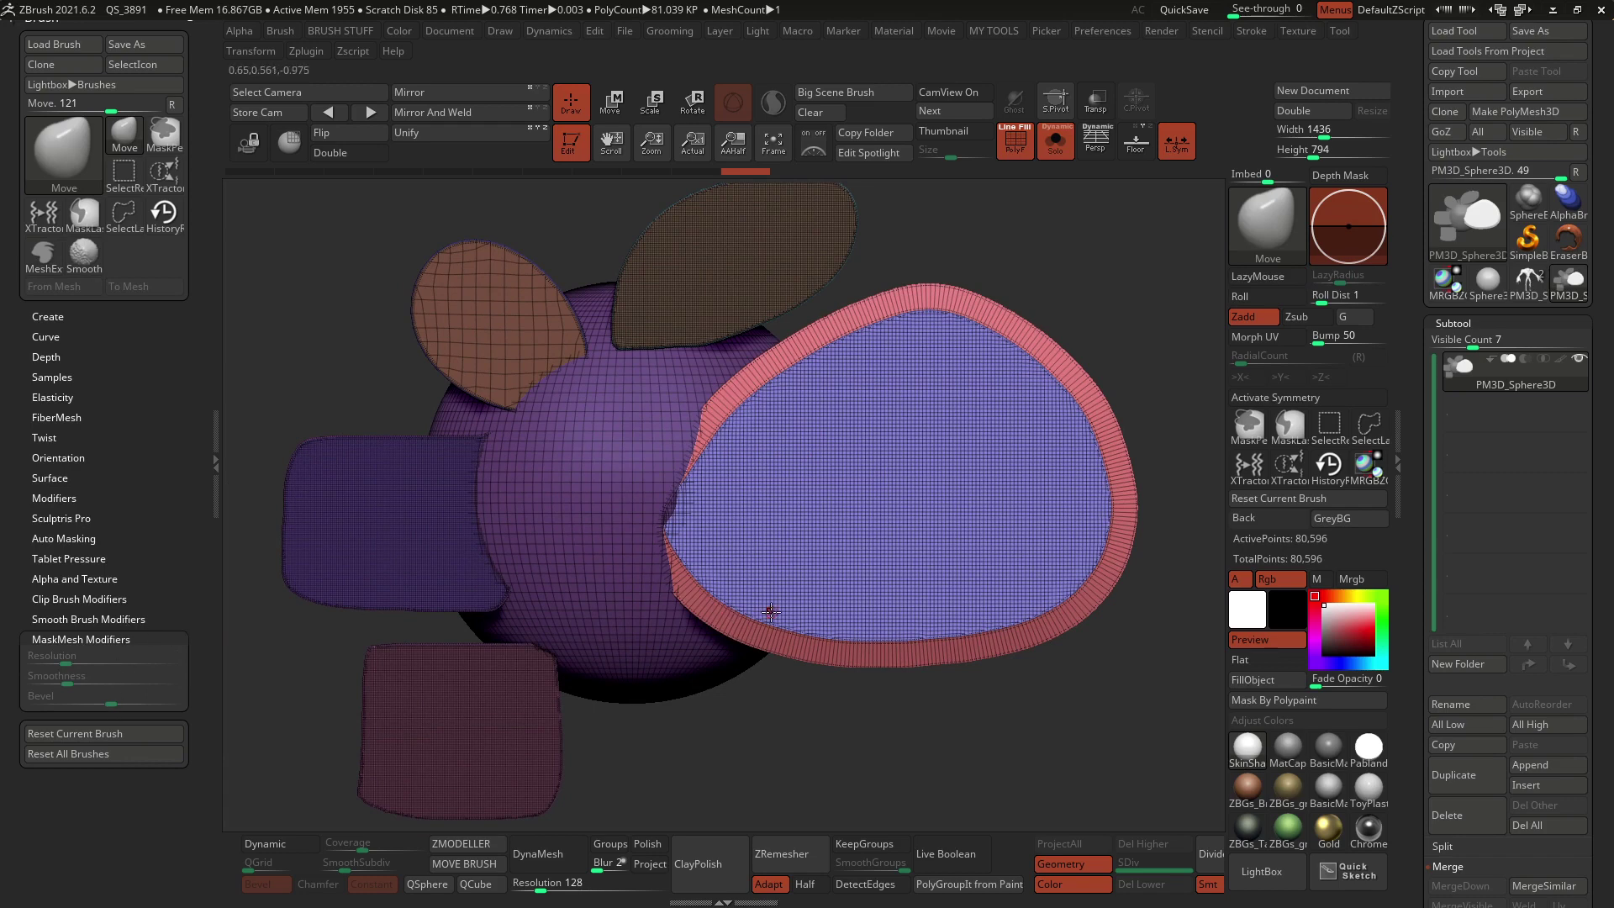
pyautogui.keyDown('alt'); pyautogui.moveTo(850, 715); pyautogui.dragTo(829, 627); pyautogui.keyUp('alt')
pyautogui.hotkey('ctrl', 'z')
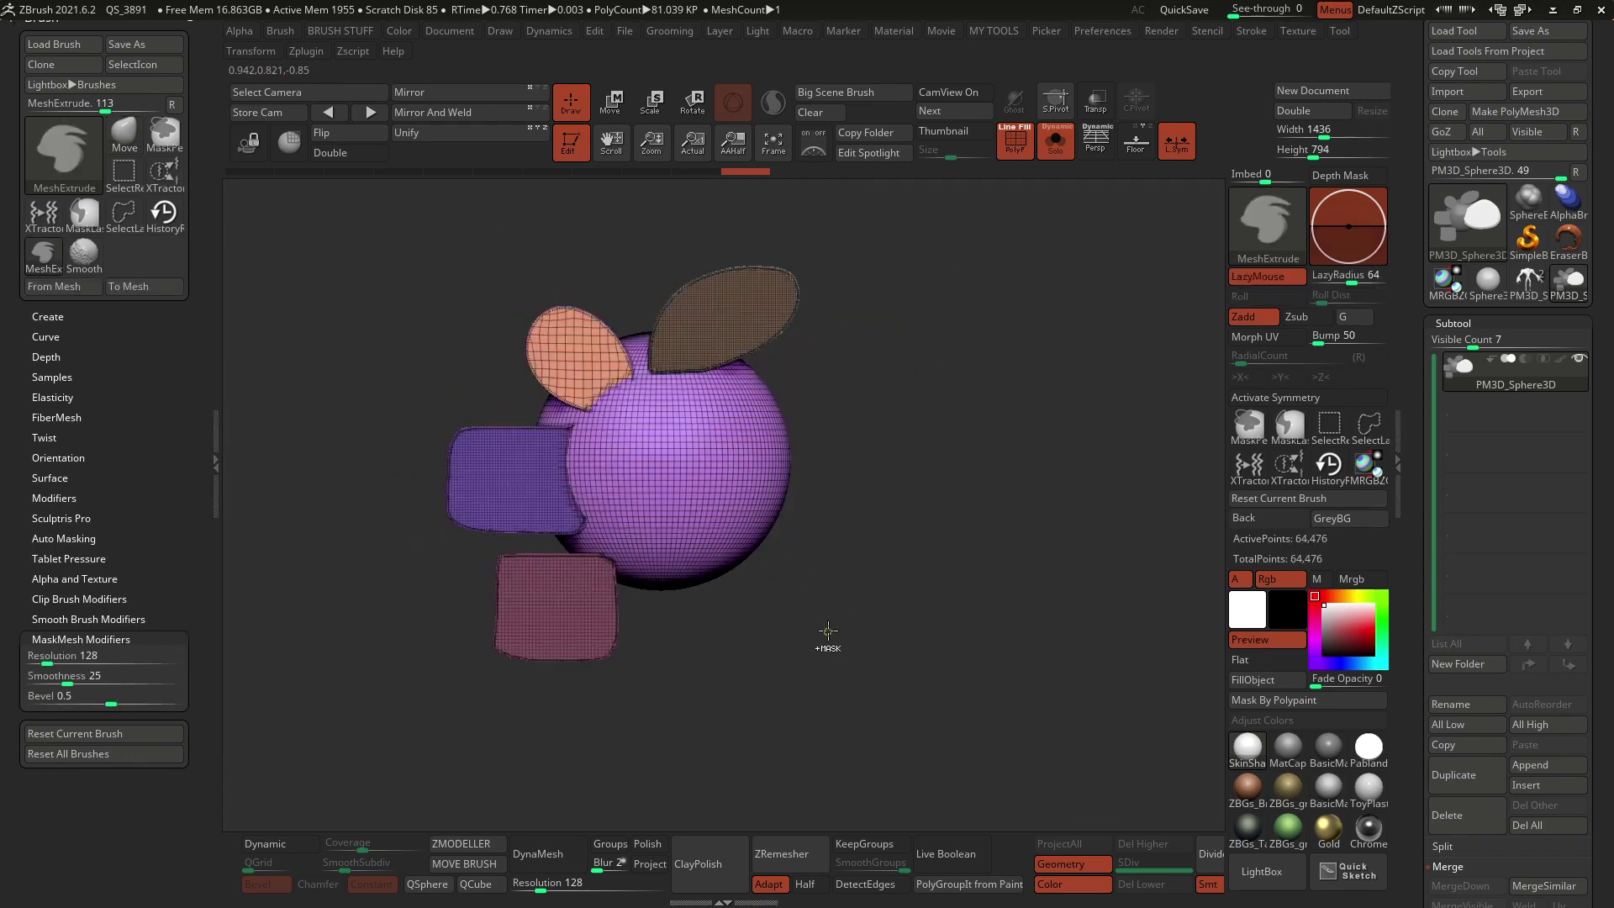
pyautogui.hotkey('ctrl', 'z')
pyautogui.hotkey('ctrl', 'z')
pyautogui.hotkey('ctrl', 'z')
pyautogui.hotkey('ctrl', 'z')
pyautogui.hotkey('ctrl', 'z')
pyautogui.hotkey('ctrl', 'z')
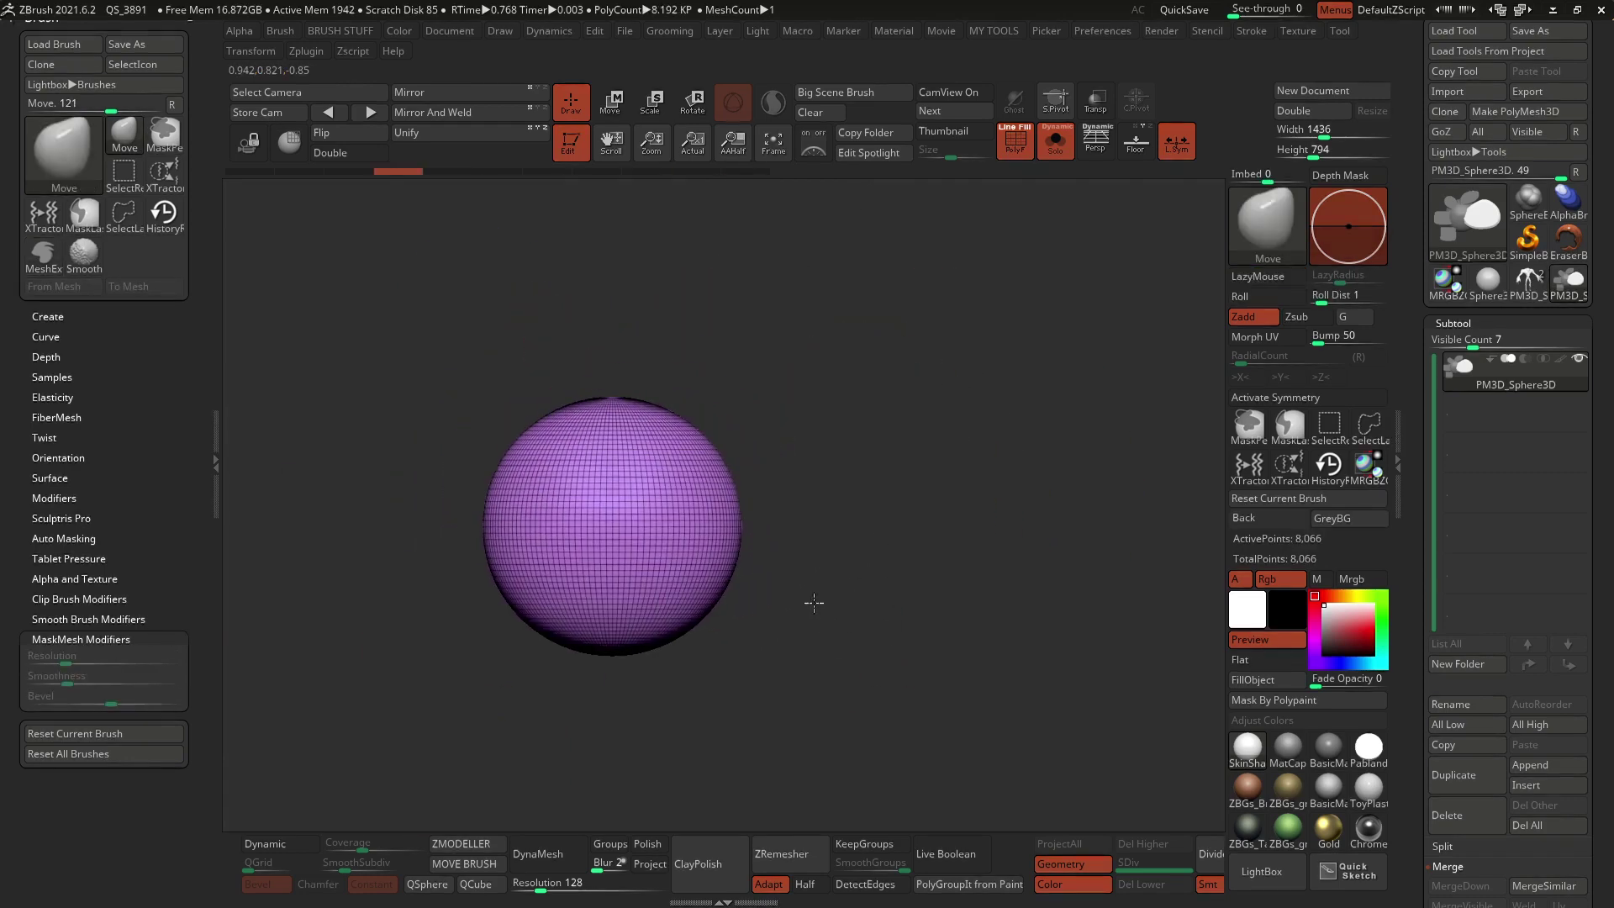
pyautogui.hotkey('ctrl', 'z')
# Draw a long rounded slab extruding off the sphere's right side with MeshExtrude and lock the camera
pyautogui.moveTo(479, 395)
pyautogui.mouseDown()
pyautogui.moveTo(542, 351)
pyautogui.moveTo(1051, 409)
pyautogui.moveTo(1223, 454)
pyautogui.moveTo(1173, 698)
pyautogui.moveTo(517, 662)
pyautogui.moveTo(462, 538)
pyautogui.moveTo(469, 483)
pyautogui.mouseUp()
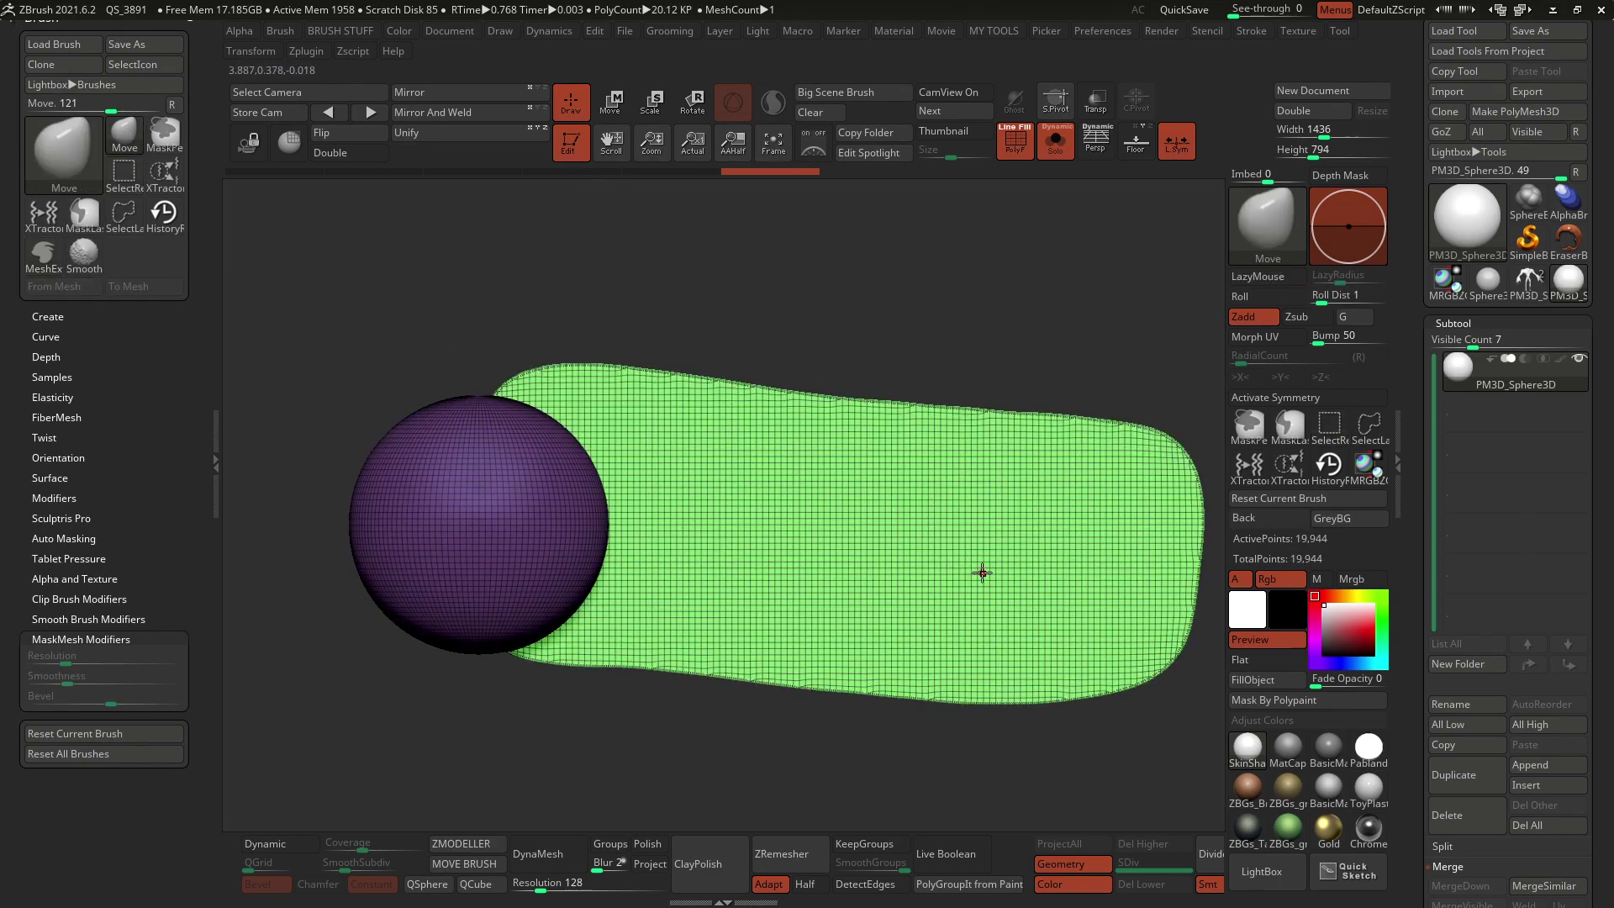
pyautogui.click(250, 143)
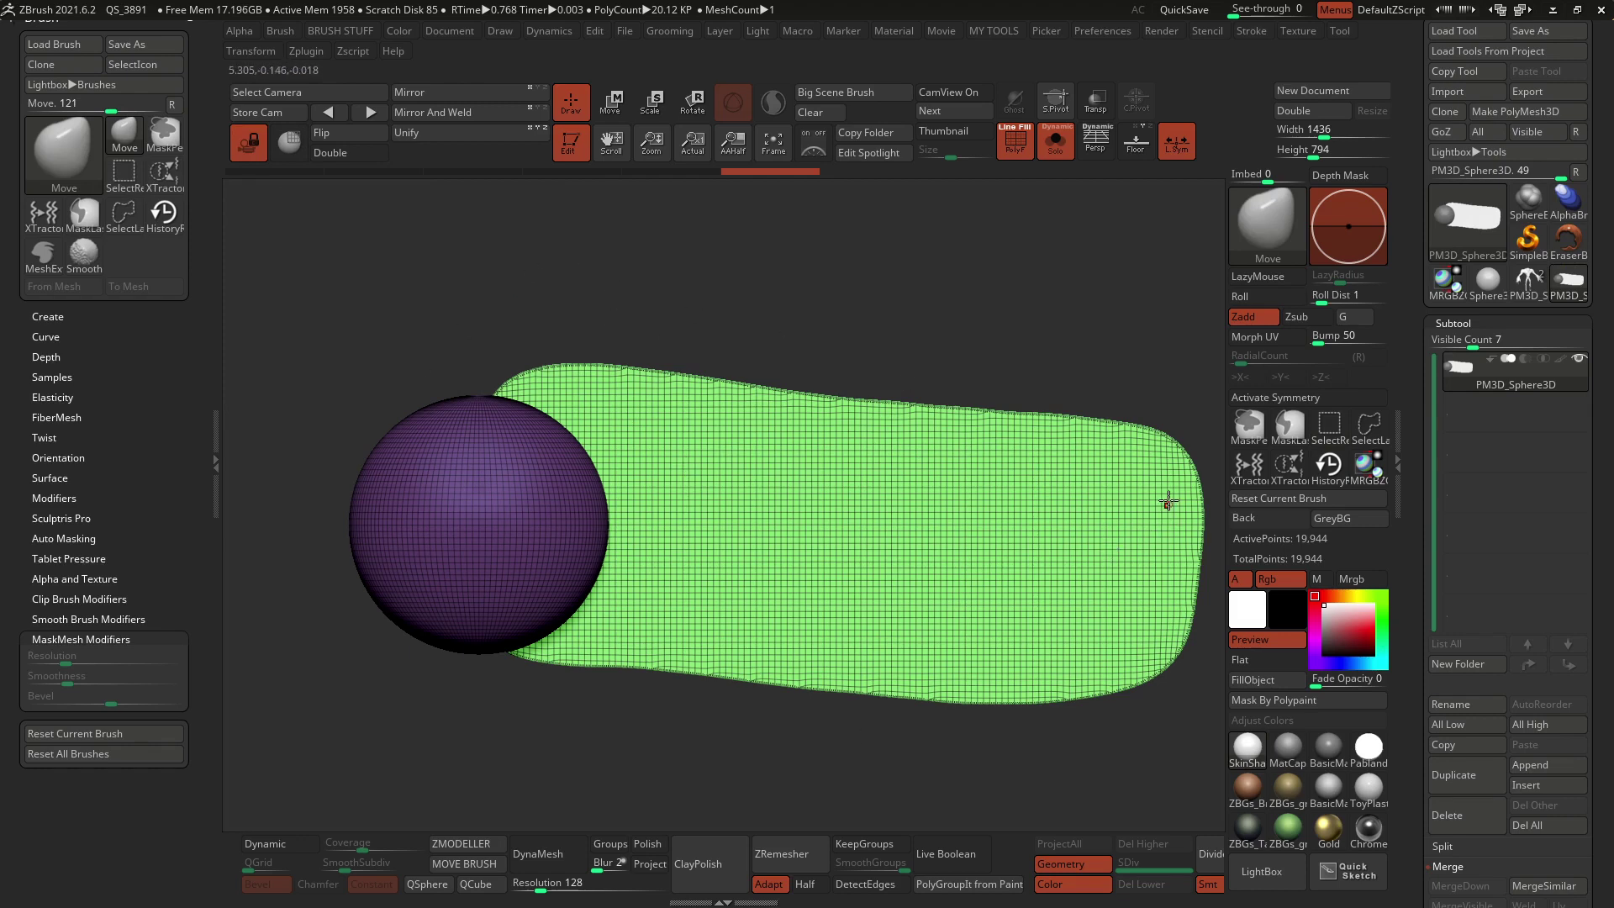
# Trim the far right end of the slab to a straighter edge with a subtractive MeshExtrude lasso
pyautogui.moveTo(1161, 322)
pyautogui.keyDown('ctrl'); pyautogui.mouseDown()
pyautogui.moveTo(1145, 713)
pyautogui.moveTo(1194, 768)
pyautogui.moveTo(1260, 591)
pyautogui.moveTo(1196, 421)
pyautogui.mouseUp(); pyautogui.keyUp('ctrl')
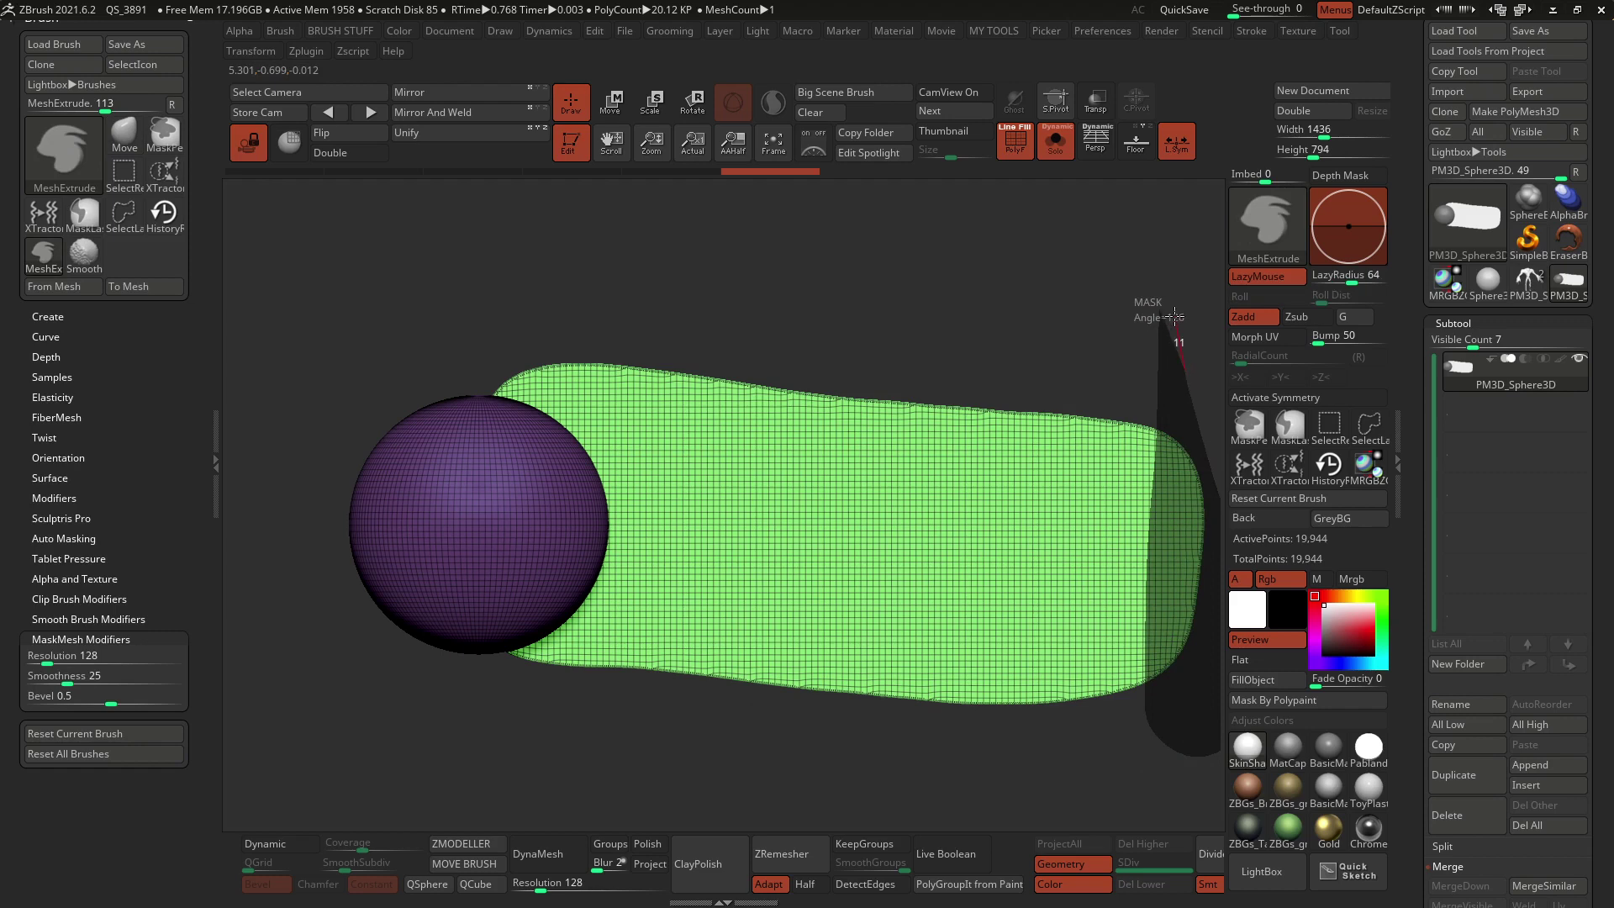
pyautogui.press('alt')
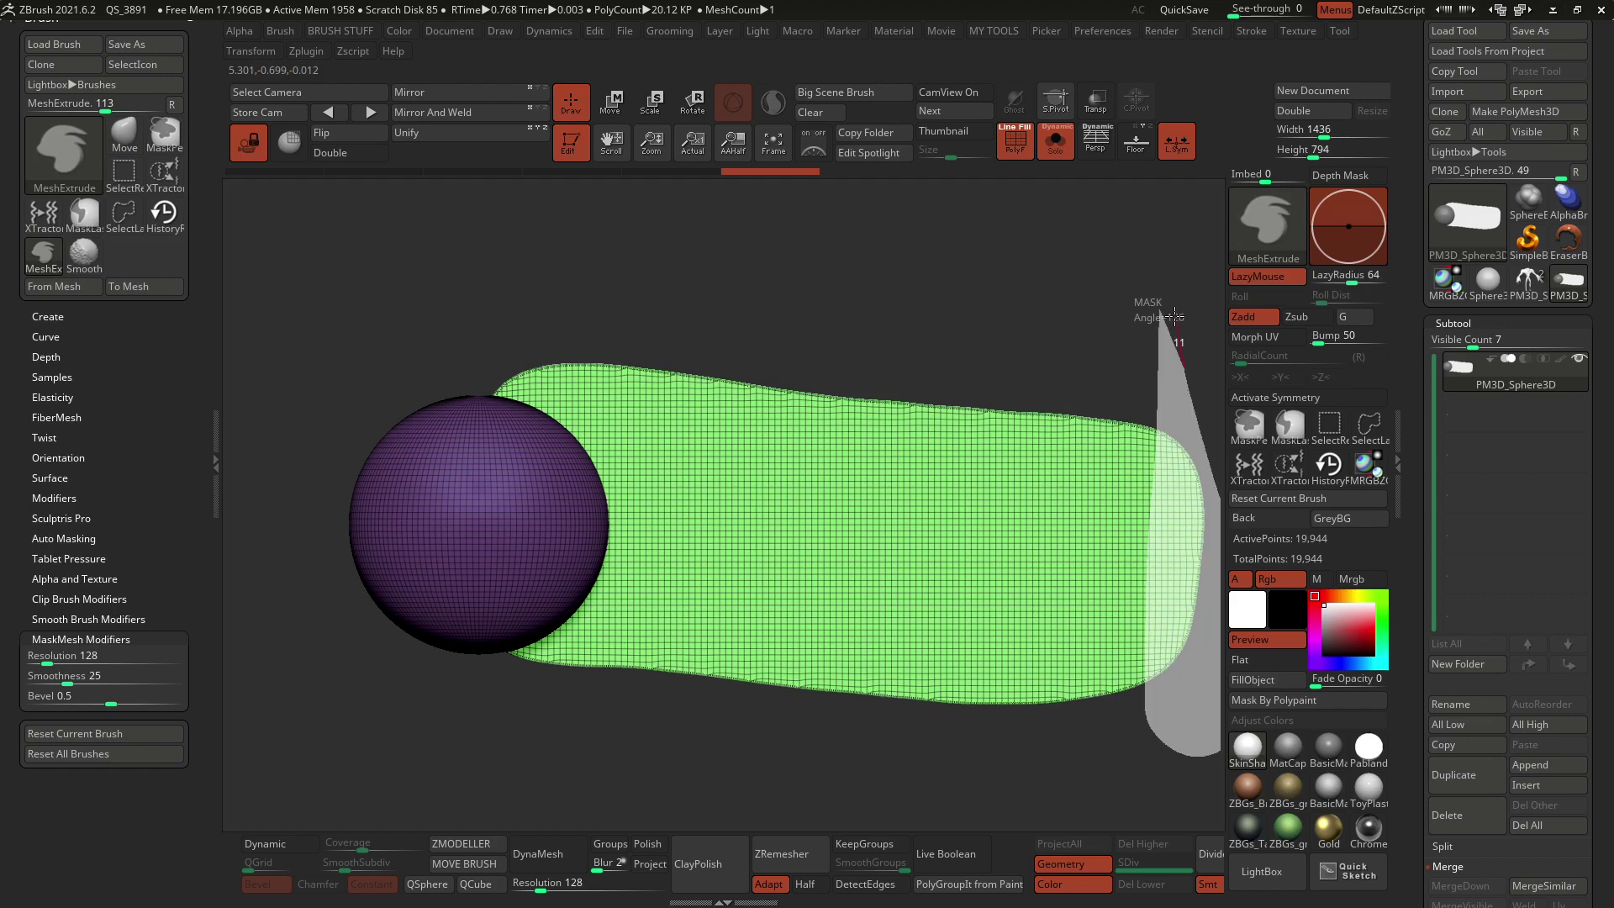
pyautogui.moveTo(1175, 316); pyautogui.dragTo(1175, 310)
pyautogui.press('b')
pyautogui.press('m')
pyautogui.press('v')
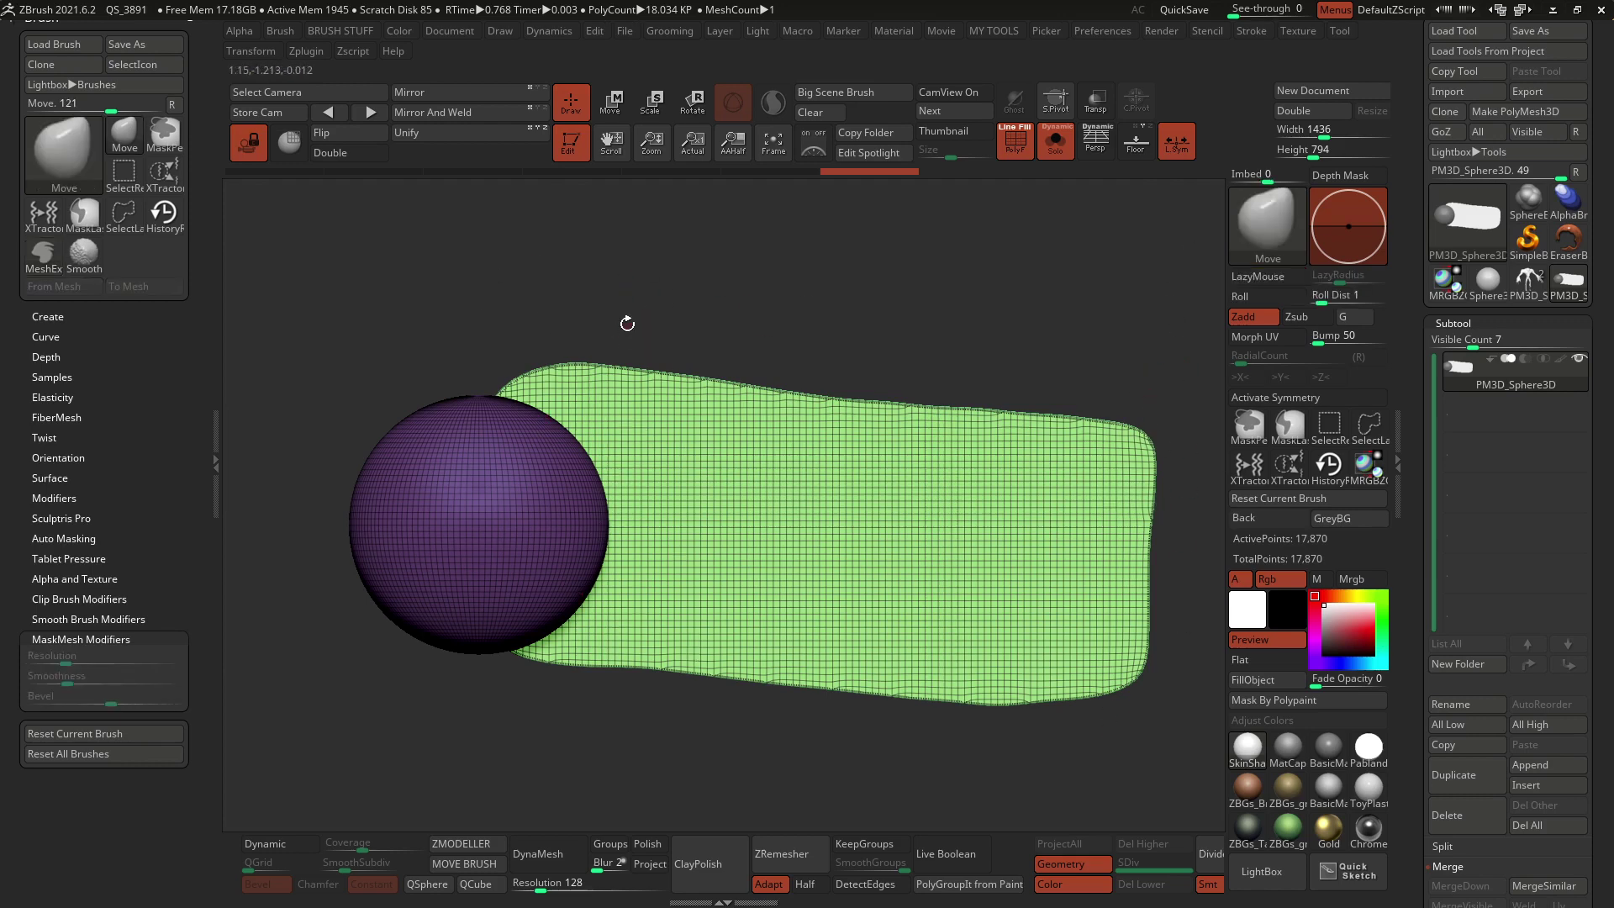
# Cut away the part of the slab next to the sphere with MeshExtrude so the two are separated
pyautogui.press('b')
pyautogui.press('m')
pyautogui.press('e')
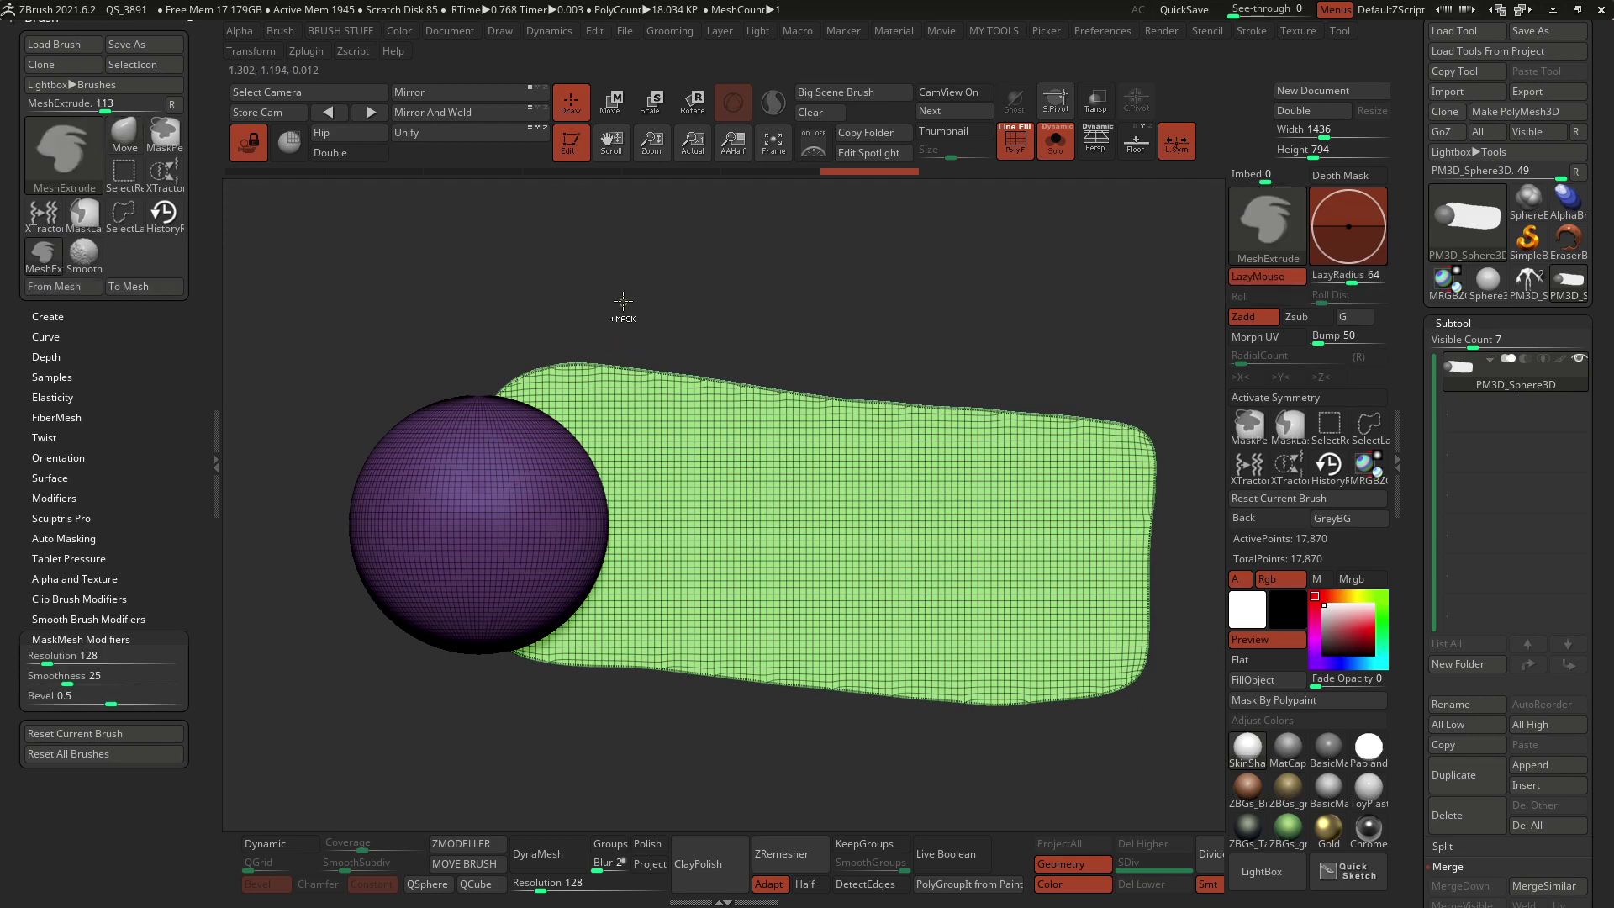
pyautogui.moveTo(634, 363)
pyautogui.mouseDown()
pyautogui.moveTo(620, 684)
pyautogui.moveTo(530, 774)
pyautogui.moveTo(338, 468)
pyautogui.moveTo(433, 286)
pyautogui.mouseUp()
pyautogui.press('b')
pyautogui.press('m')
pyautogui.press('v')
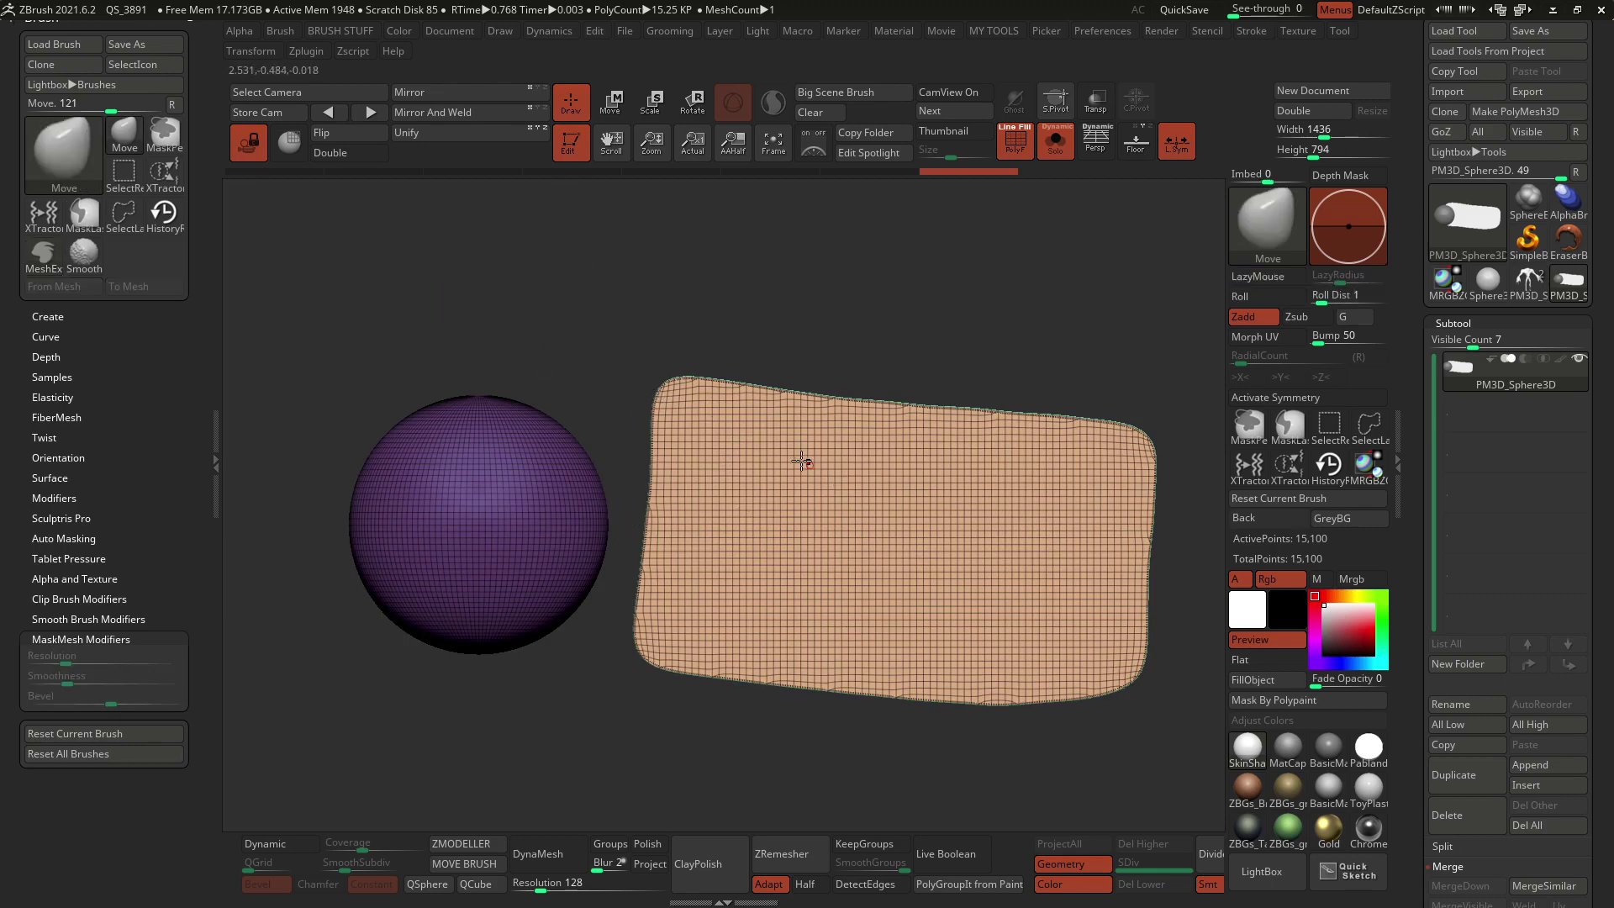
# Try to cut a small rounded hole near the slab's upper left corner
pyautogui.press('b')
pyautogui.press('m')
pyautogui.press('e')
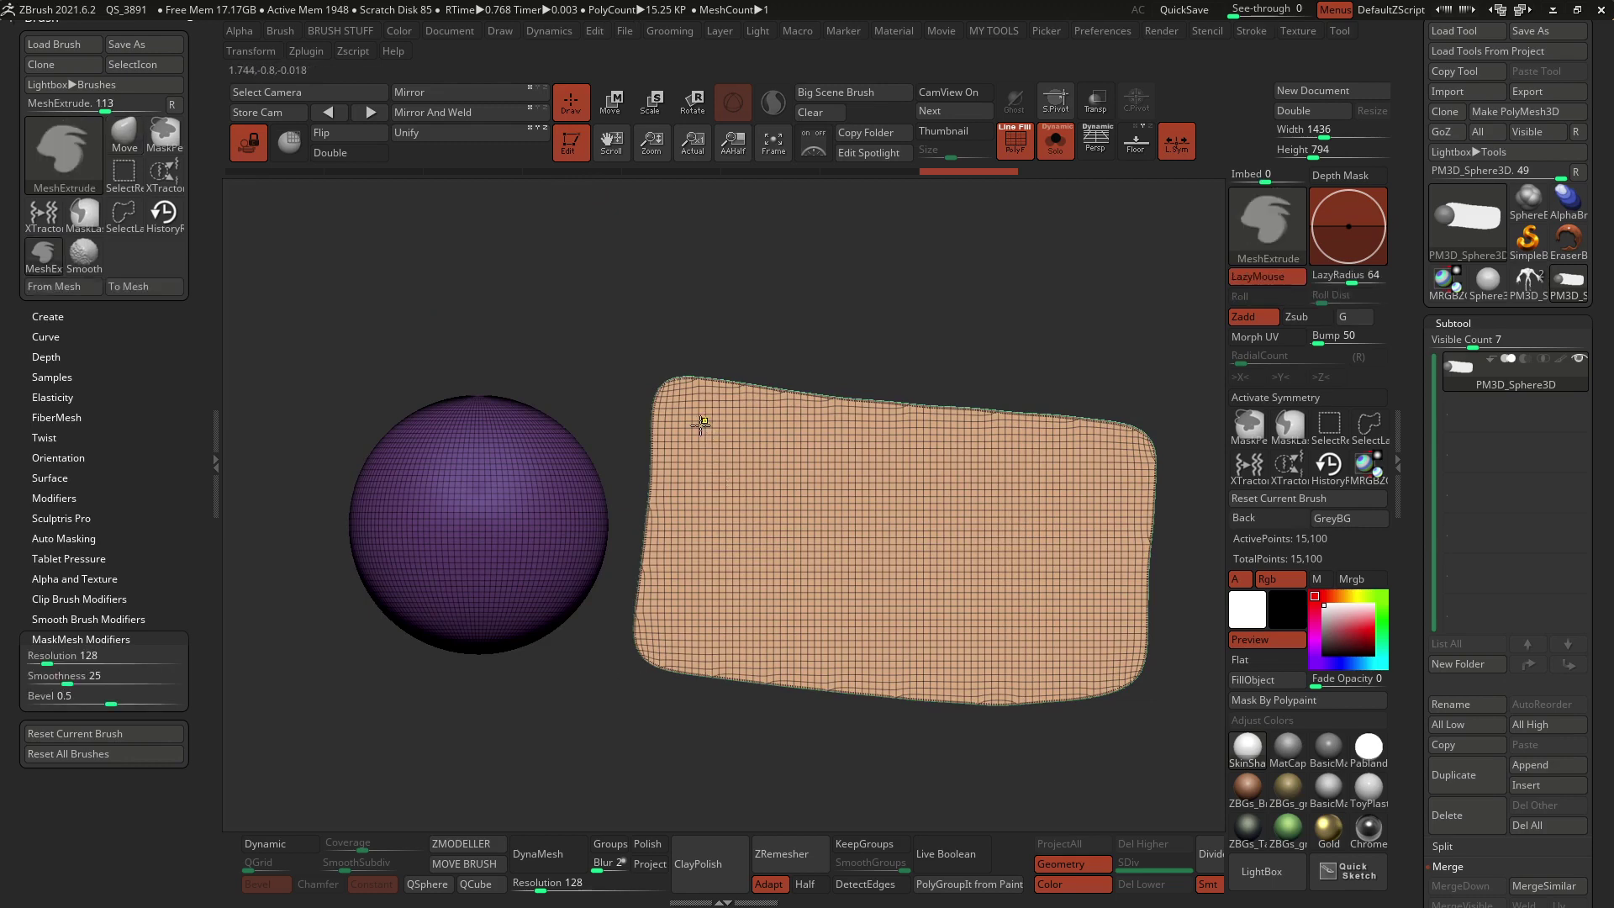
pyautogui.moveTo(700, 438)
pyautogui.mouseDown()
pyautogui.moveTo(703, 551)
pyautogui.moveTo(757, 574)
pyautogui.moveTo(828, 519)
pyautogui.moveTo(799, 373)
pyautogui.mouseUp()
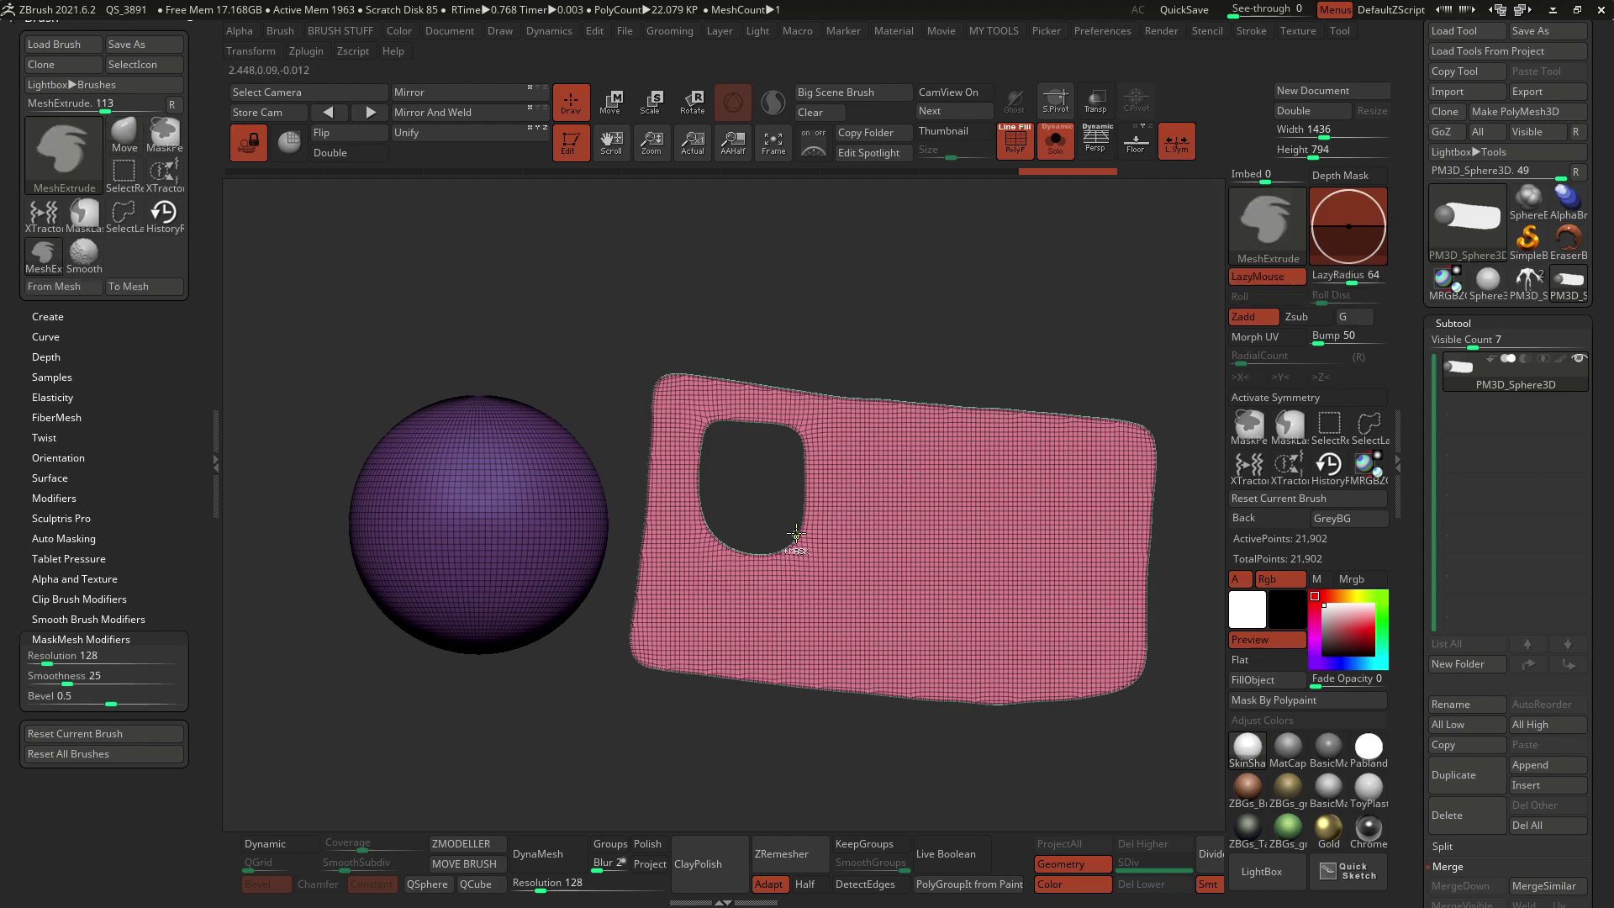
pyautogui.hotkey('ctrl', 'z')
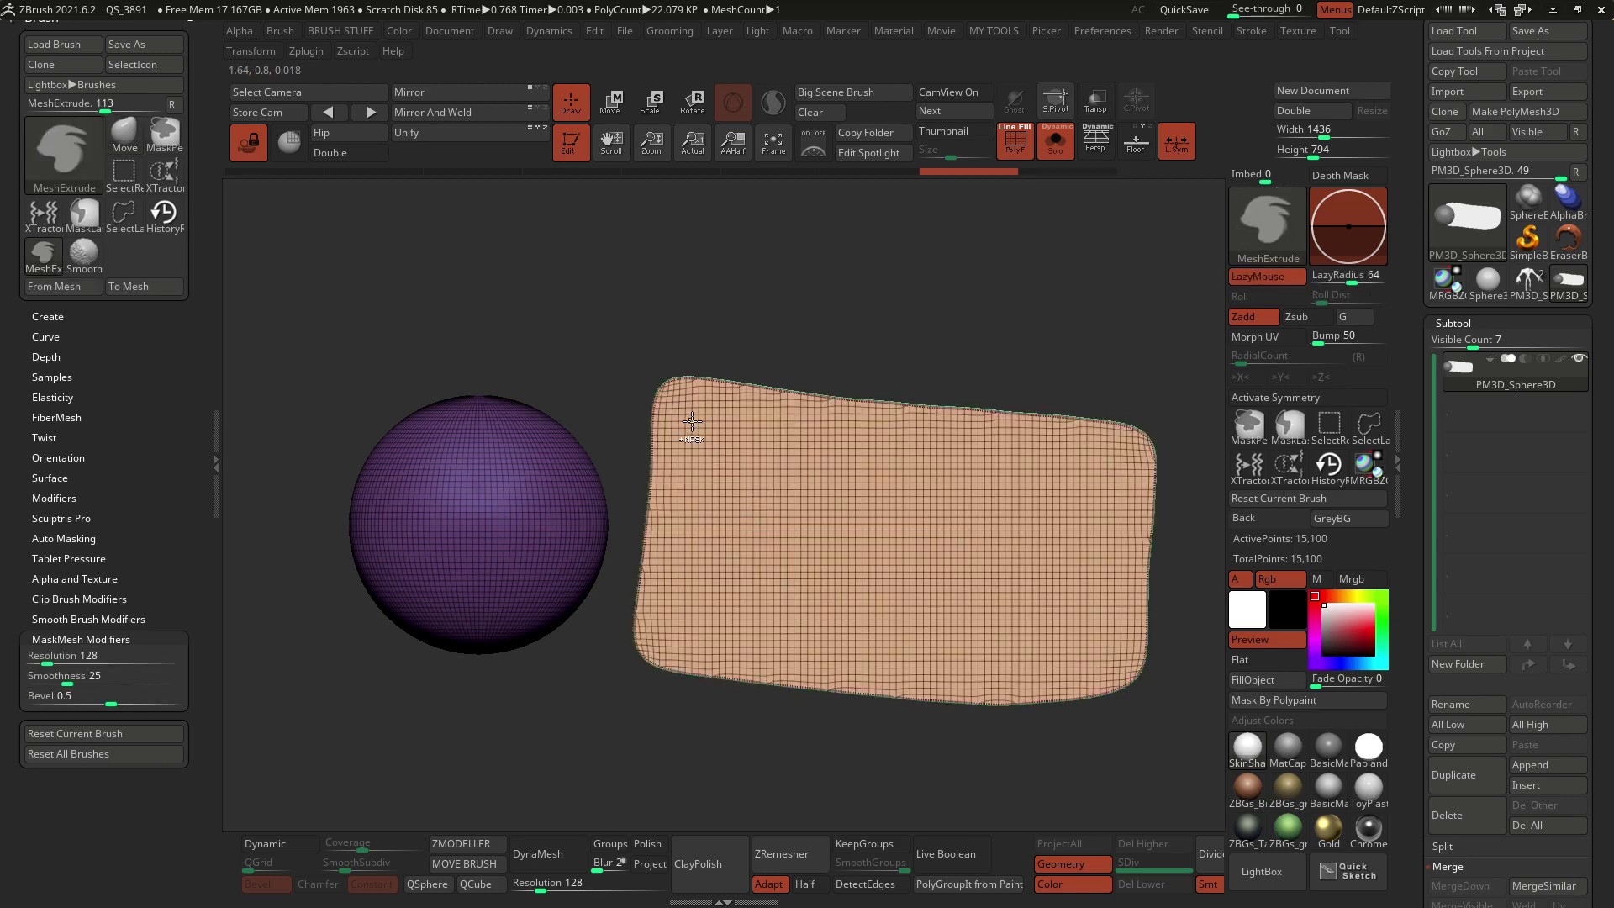
# Cut a triangular opening in the slab's left part and a four-sided opening beside it, leaving a diagonal strut between them
pyautogui.moveTo(699, 419)
pyautogui.keyDown('ctrl'); pyautogui.mouseDown()
pyautogui.moveTo(669, 666)
pyautogui.moveTo(915, 427)
pyautogui.mouseUp(); pyautogui.keyUp('ctrl')
pyautogui.press('b')
pyautogui.press('m')
pyautogui.press('e')
pyautogui.moveTo(750, 650)
pyautogui.keyDown('ctrl'); pyautogui.keyDown('shift'); pyautogui.mouseDown()
pyautogui.moveTo(985, 420)
pyautogui.moveTo(1050, 448)
pyautogui.moveTo(980, 713)
pyautogui.mouseUp(); pyautogui.keyUp('shift'); pyautogui.keyUp('ctrl')
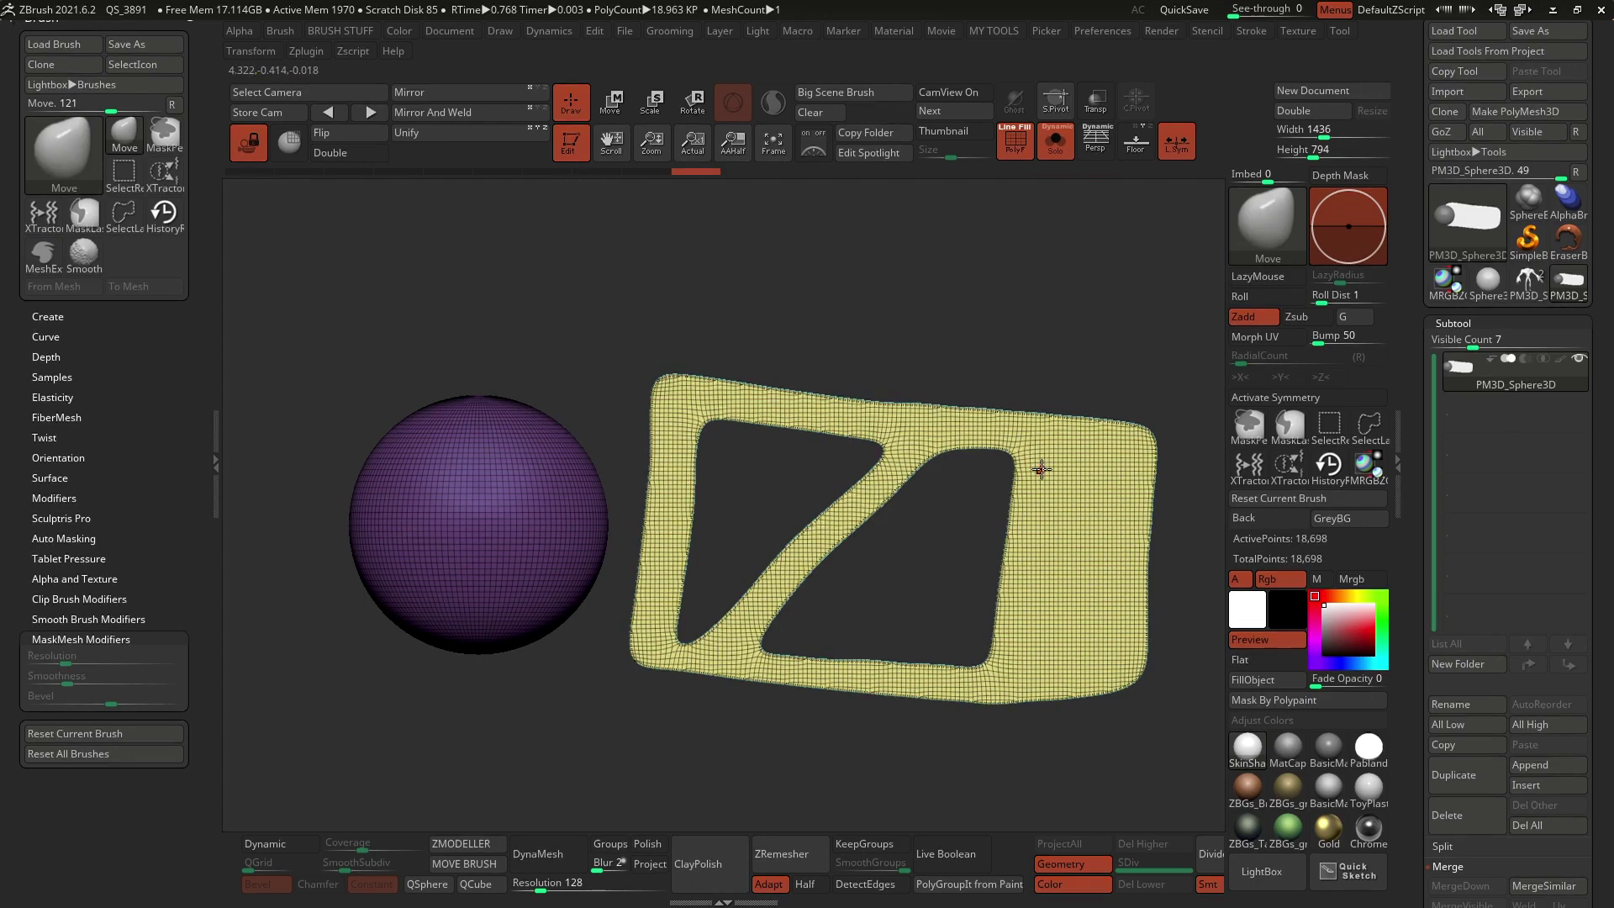
# Cut two circular holes, one above the other, near the slab's right end with the MeshExtrudePropDepth brush
pyautogui.press('b')
pyautogui.press('m')
pyautogui.press('e')
pyautogui.hotkey('ctrl', 'shift')
pyautogui.click(1268, 222)
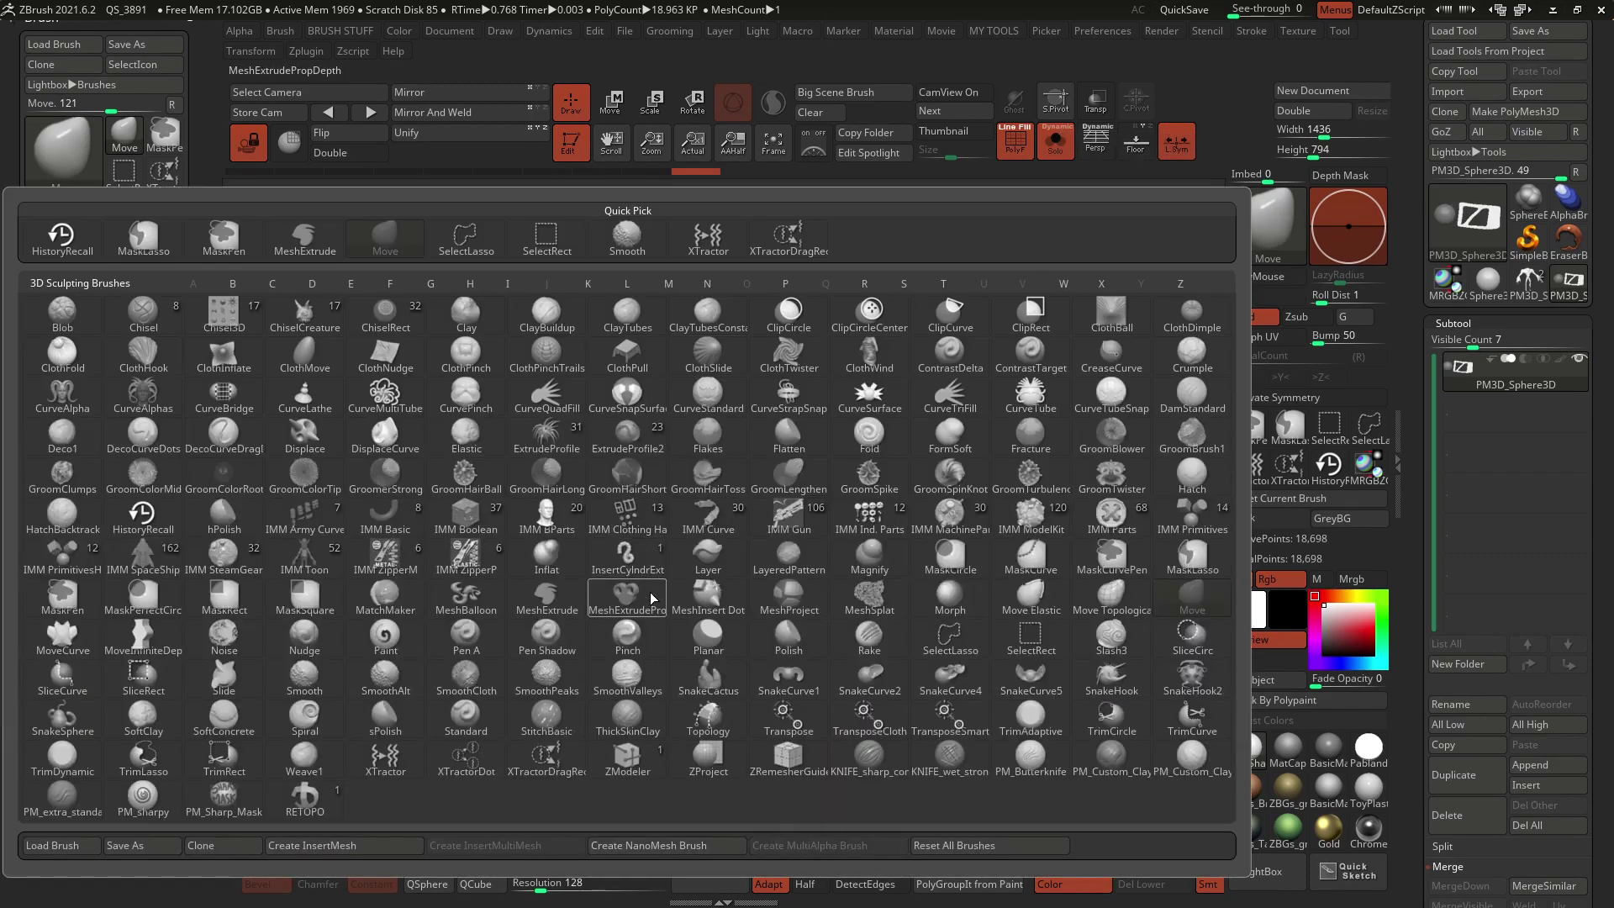
pyautogui.click(617, 603)
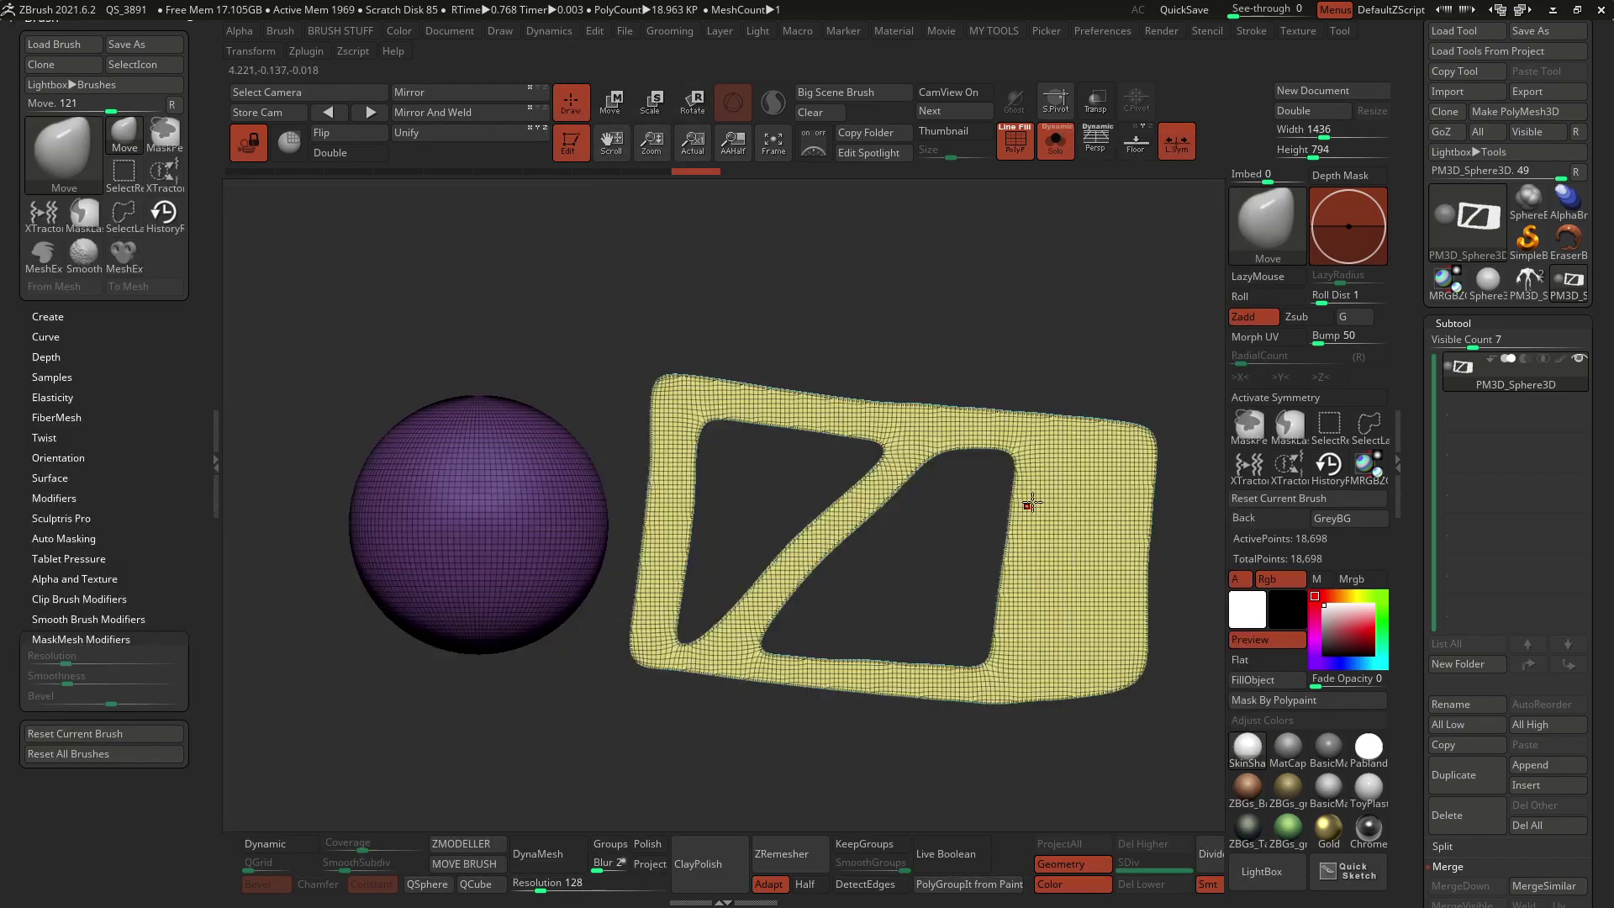
pyautogui.moveTo(1074, 494); pyautogui.dragTo(1105, 550)
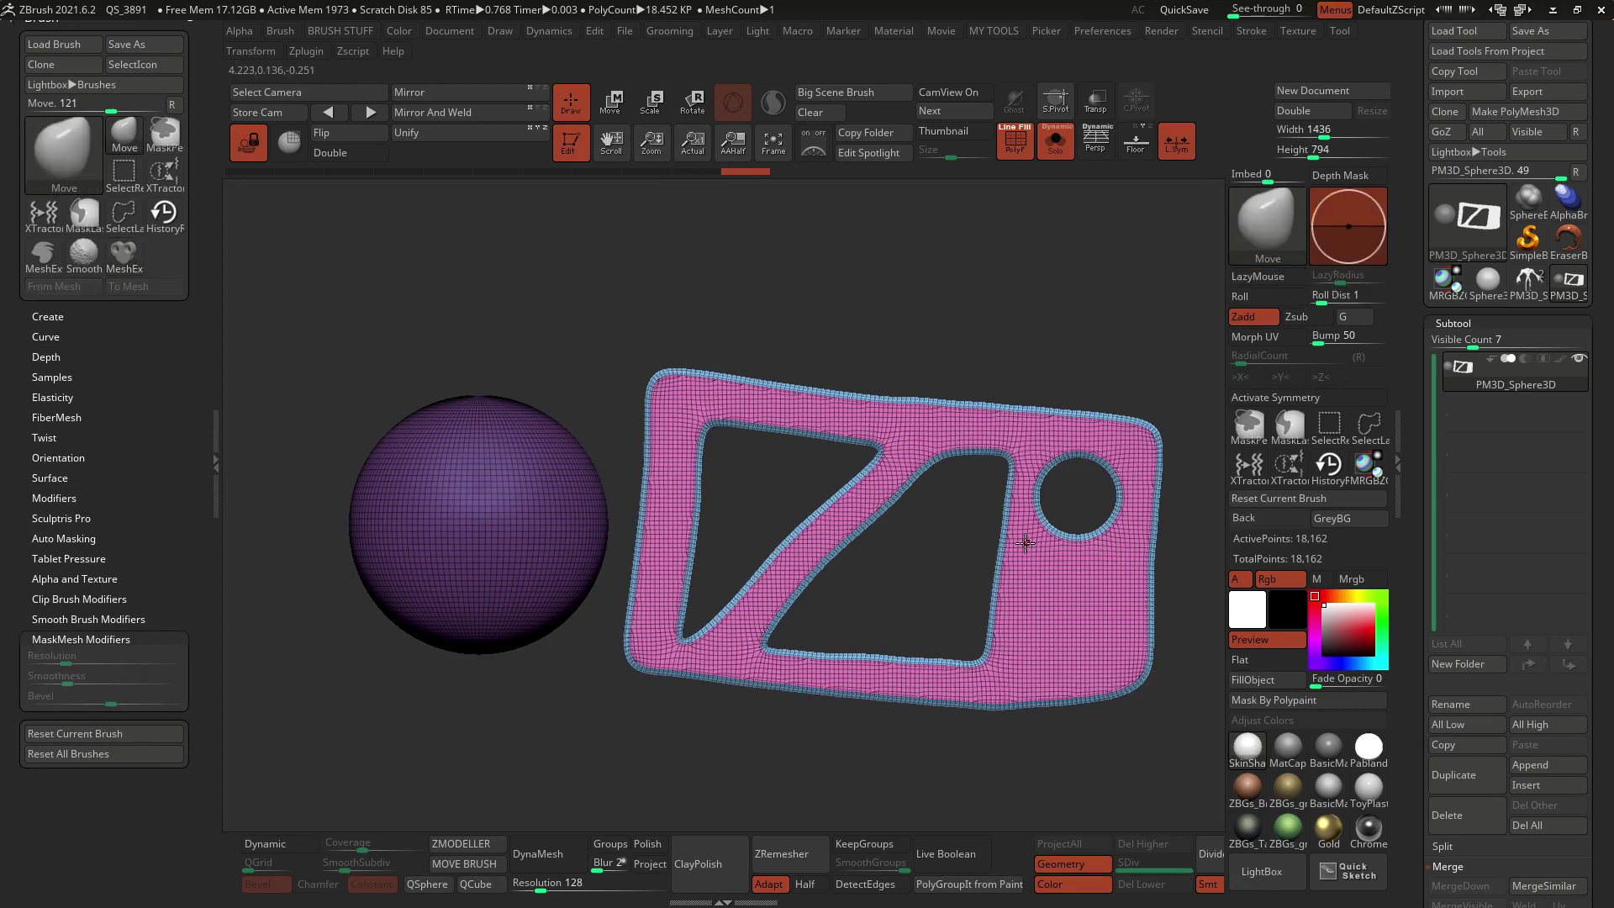
pyautogui.moveTo(1073, 612); pyautogui.dragTo(1113, 664)
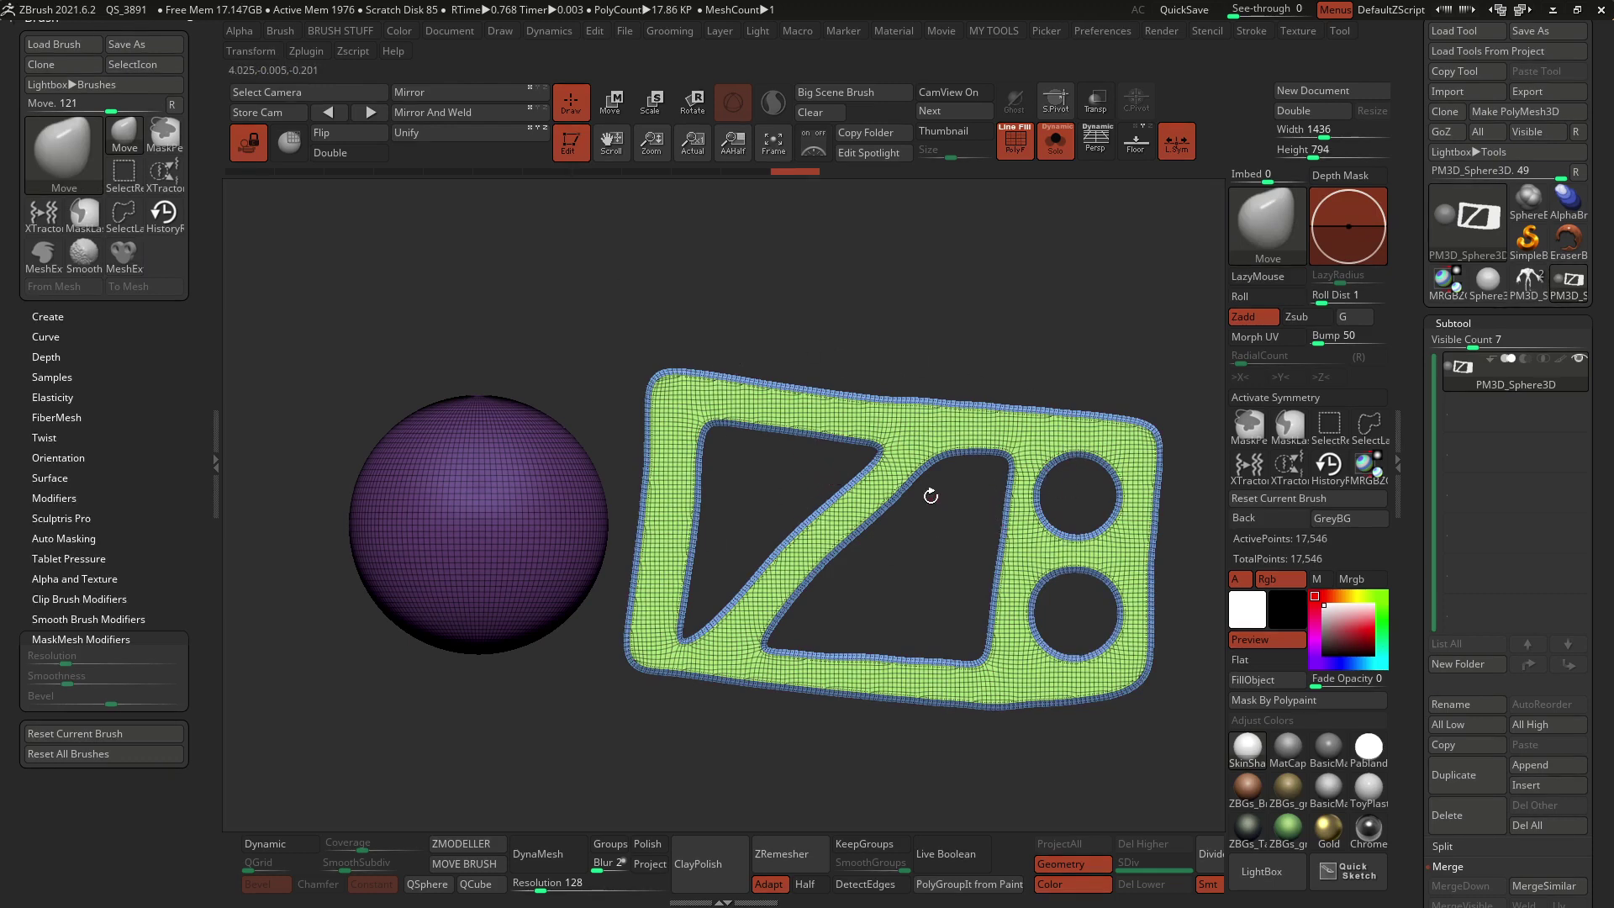
# Clear the mask from the sphere and unlock the camera
pyautogui.keyDown('ctrl'); pyautogui.moveTo(751, 254); pyautogui.dragTo(744, 263); pyautogui.keyUp('ctrl')
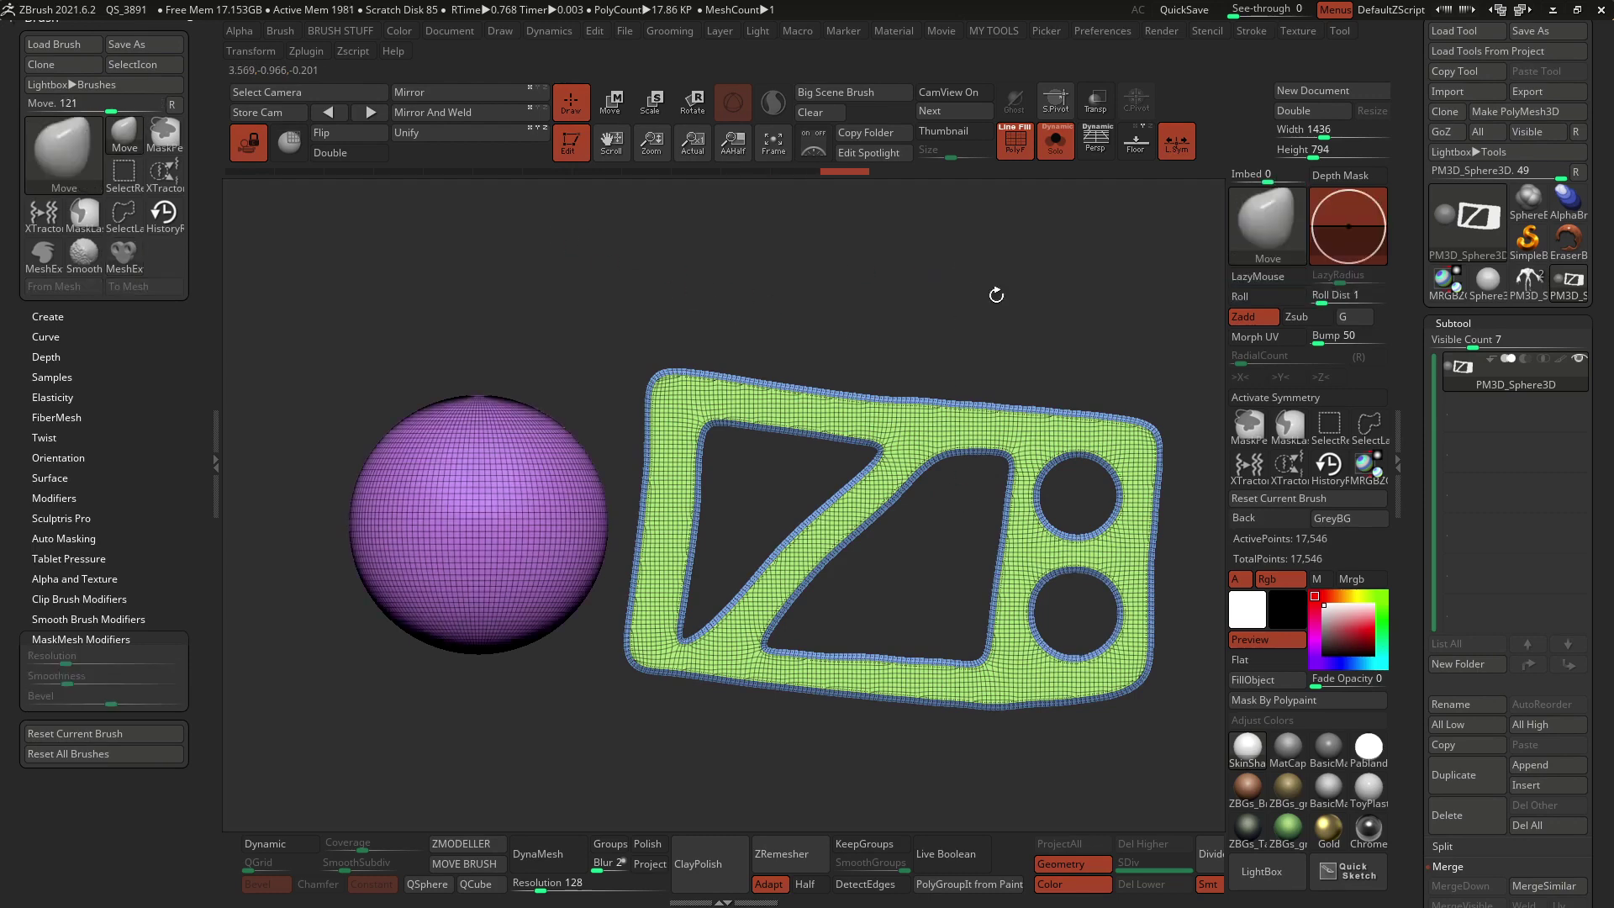
pyautogui.click(249, 143)
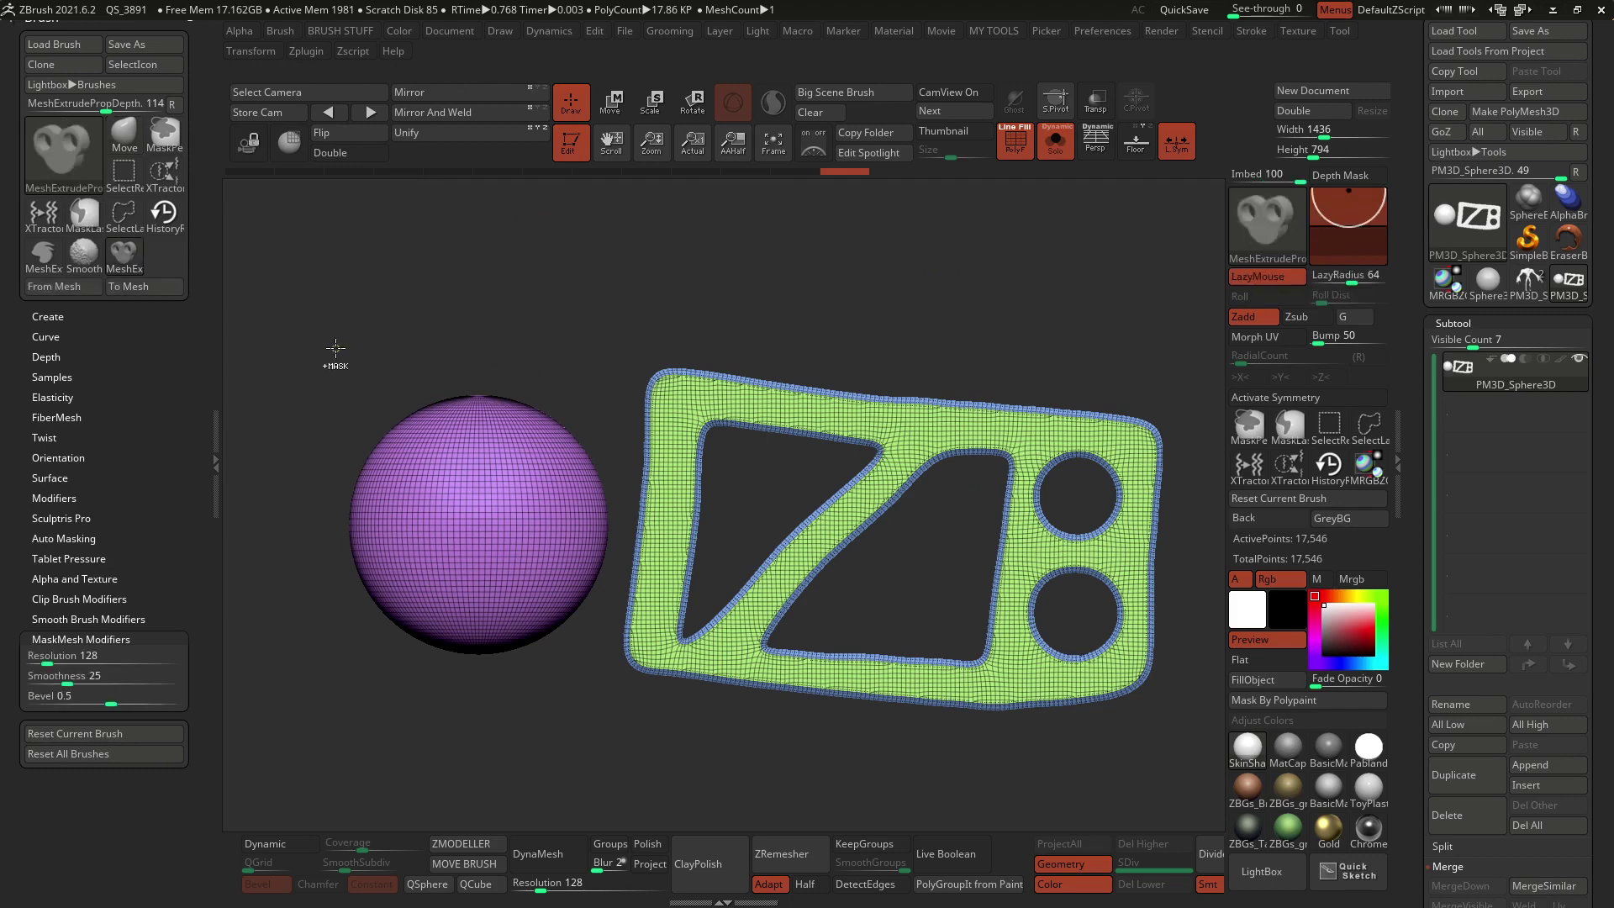
pyautogui.hotkey('ctrl', 'shift')
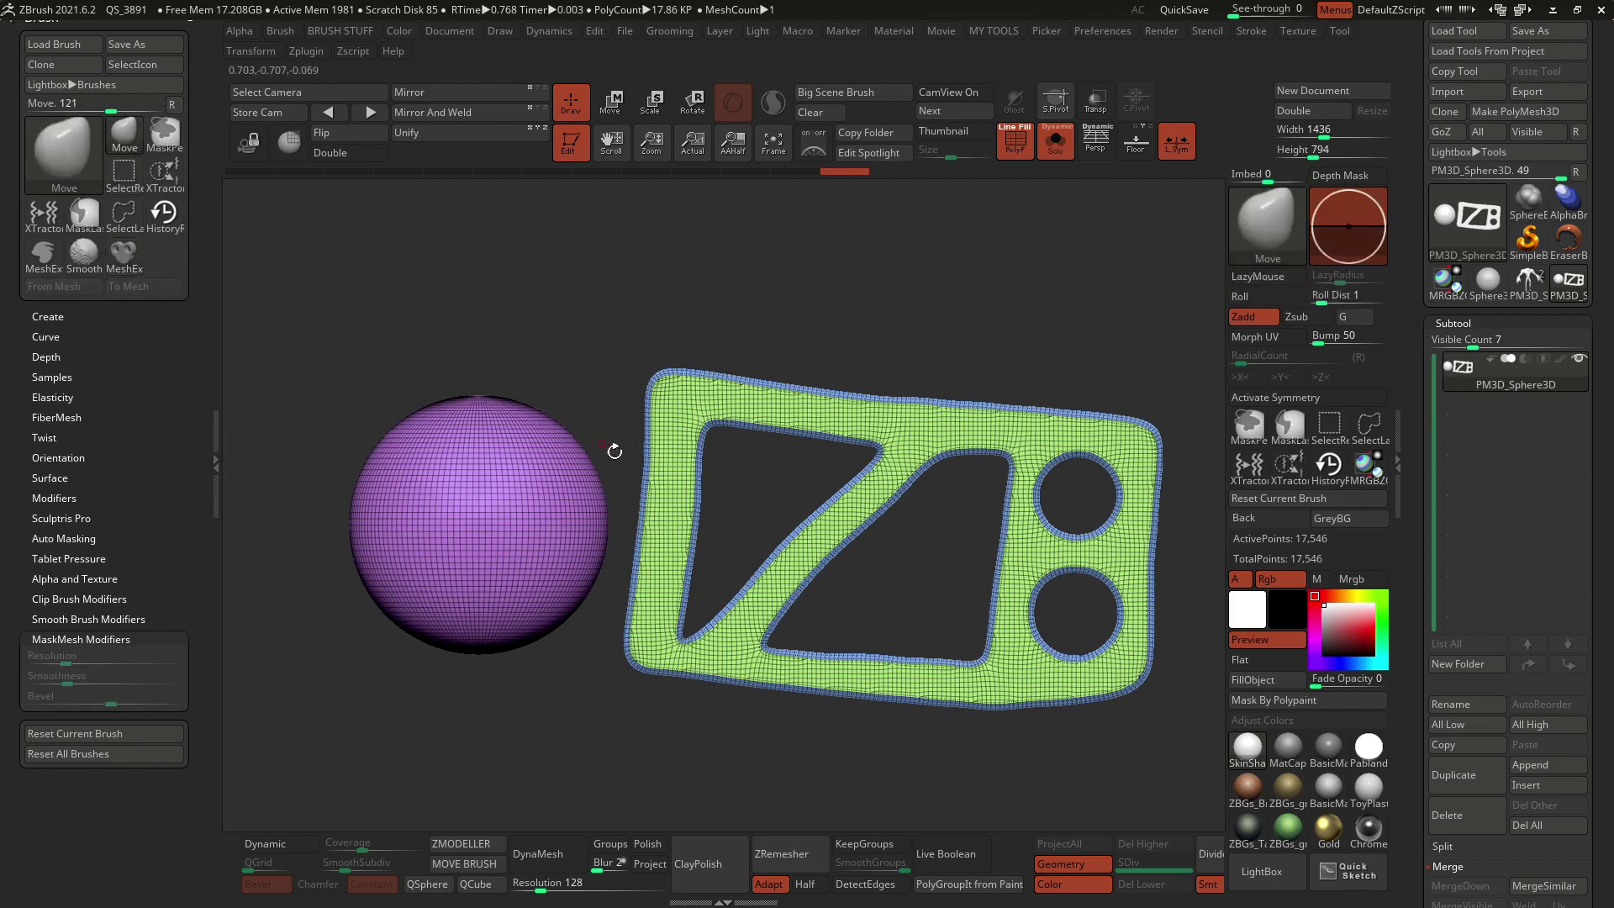
pyautogui.hotkey('ctrl', 'shift')
# Isolate the sphere, split the hidden slab off as its own subtool and select the slab
pyautogui.moveTo(313, 271)
pyautogui.keyDown('ctrl'); pyautogui.keyDown('shift'); pyautogui.mouseDown()
pyautogui.moveTo(479, 660)
pyautogui.moveTo(617, 763)
pyautogui.mouseUp(); pyautogui.keyUp('shift'); pyautogui.keyUp('ctrl')
pyautogui.scroll(-5, 1488, 528)
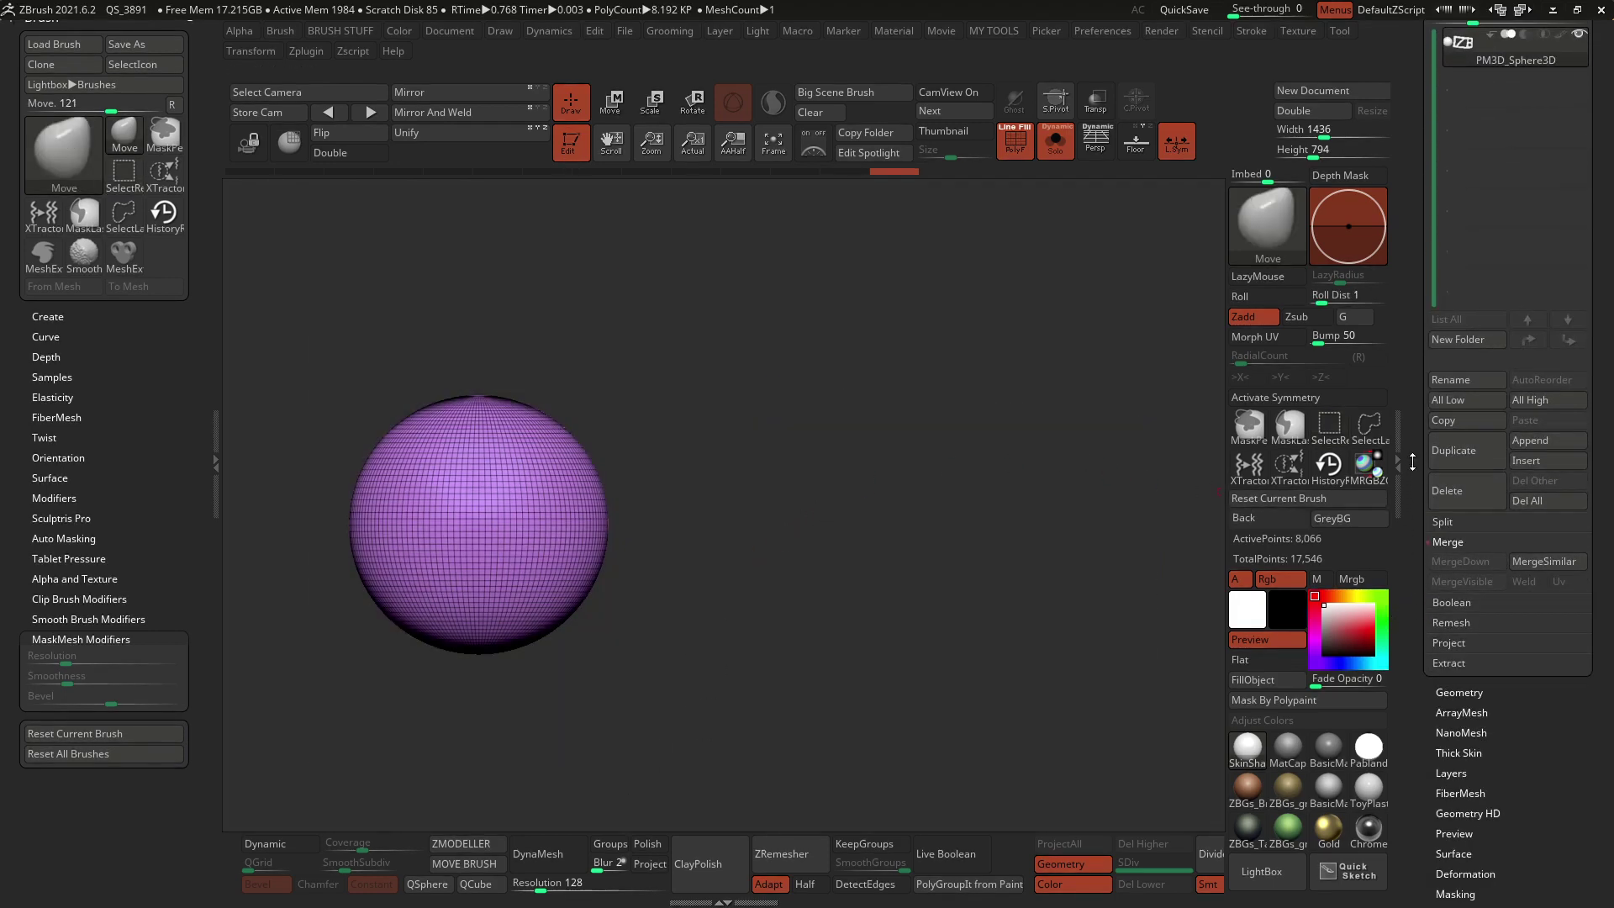
pyautogui.press('shift')
pyautogui.click(1487, 526)
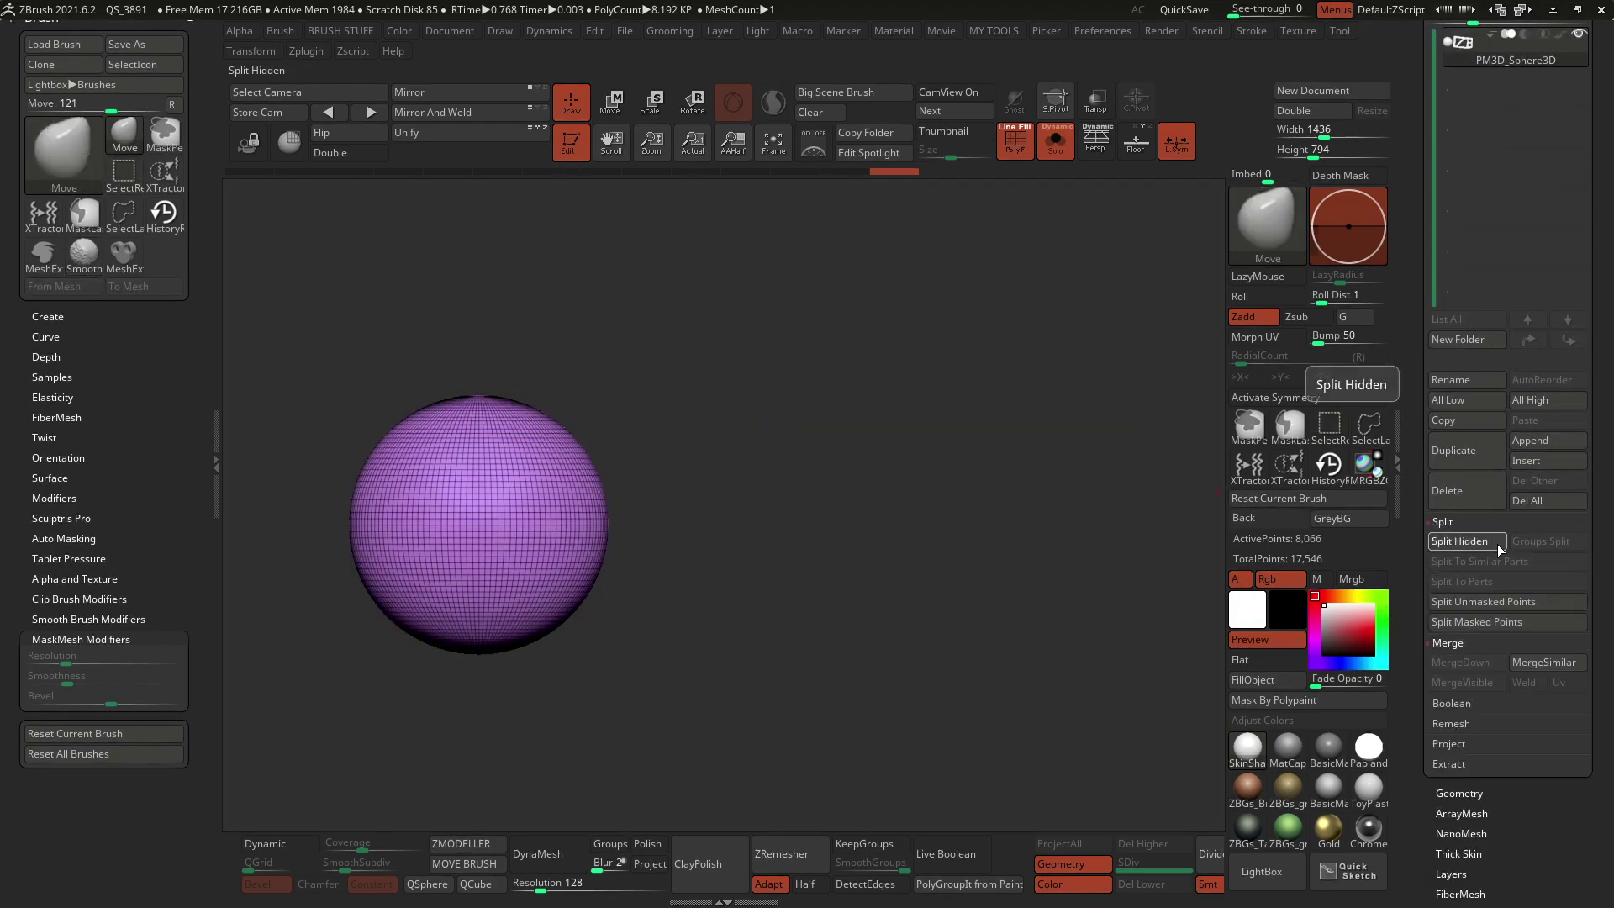
pyautogui.click(1461, 540)
pyautogui.click(1514, 94)
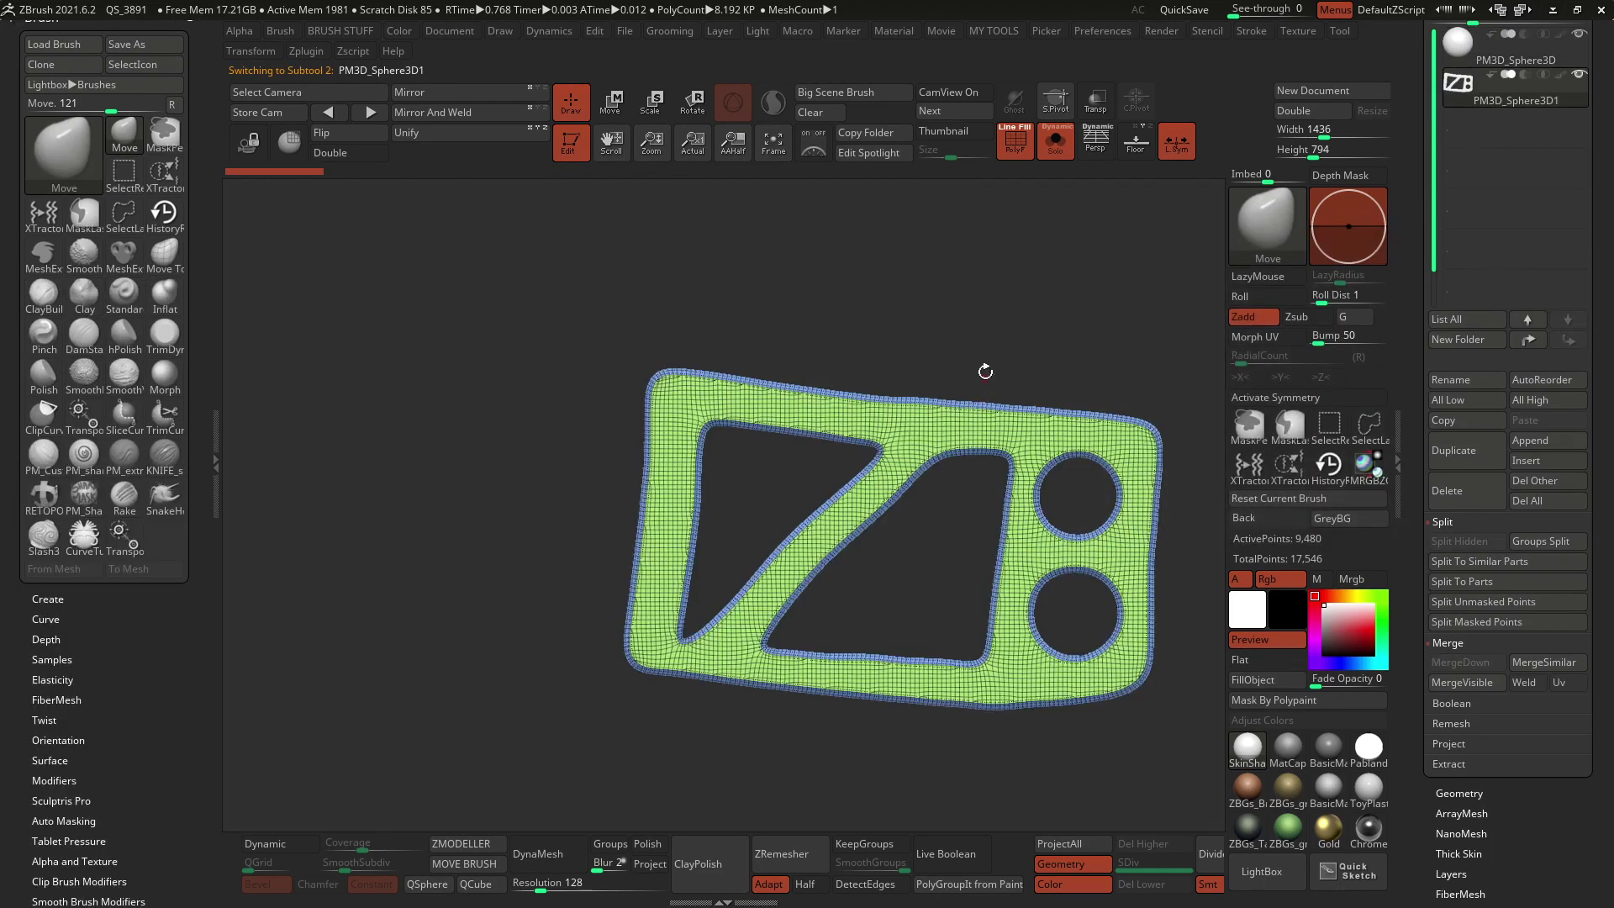
# Rotate the slab slightly with the transform gizmo so it sits level
pyautogui.keyDown('alt'); pyautogui.moveTo(983, 333); pyautogui.dragTo(900, 311); pyautogui.keyUp('alt')
pyautogui.press('w')
pyautogui.keyDown('alt'); pyautogui.moveTo(1003, 284); pyautogui.dragTo(928, 312); pyautogui.keyUp('alt')
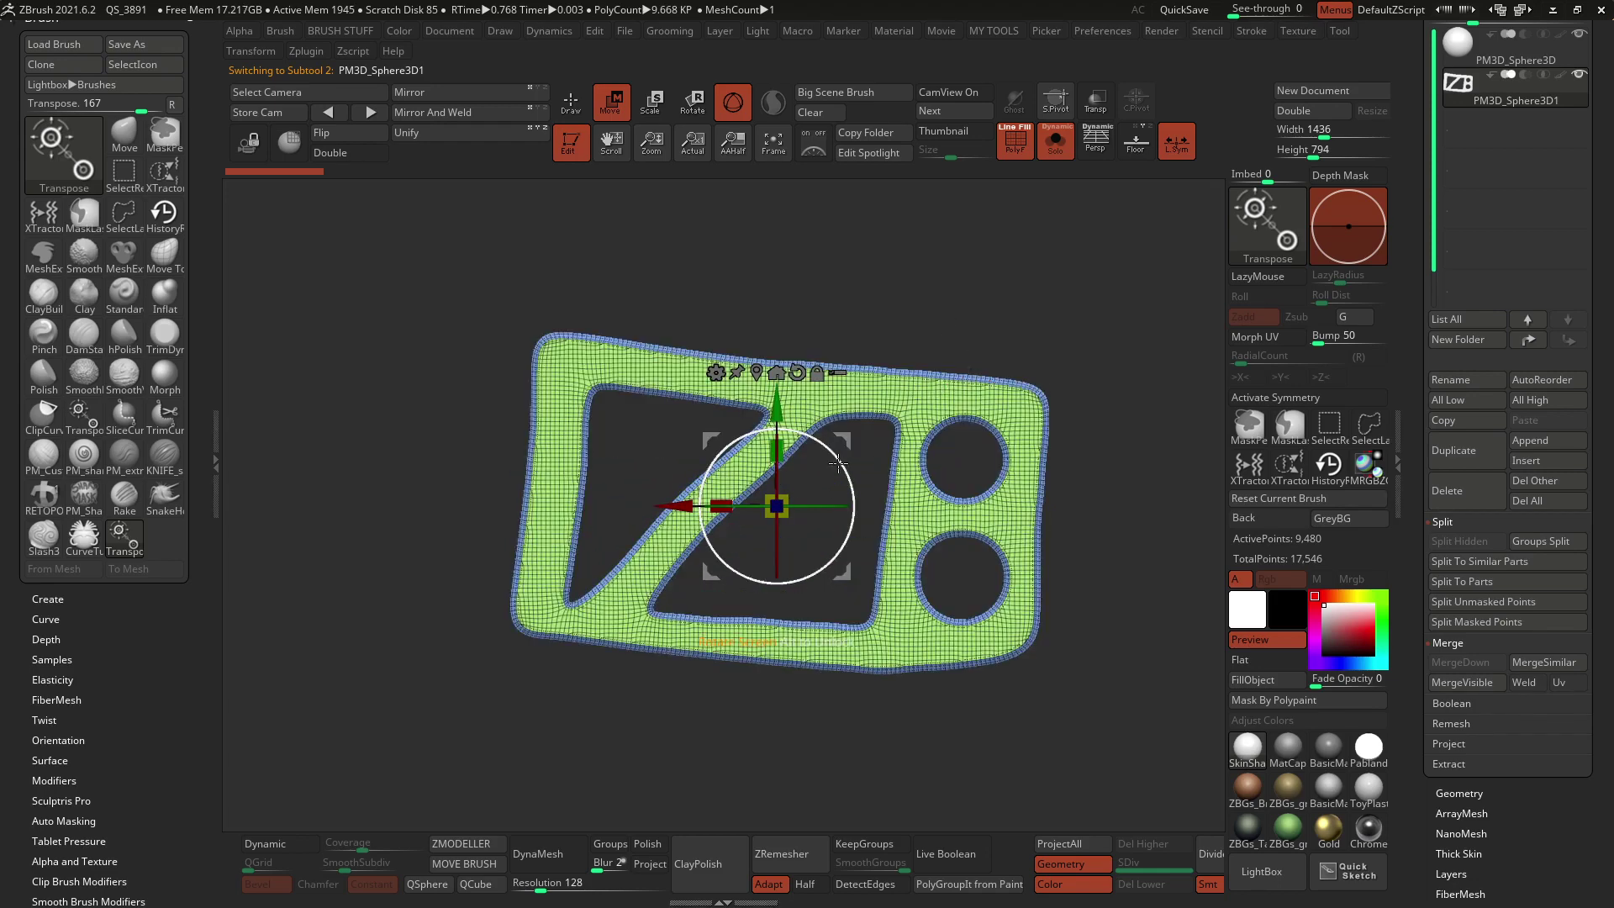
pyautogui.moveTo(838, 461); pyautogui.dragTo(841, 452)
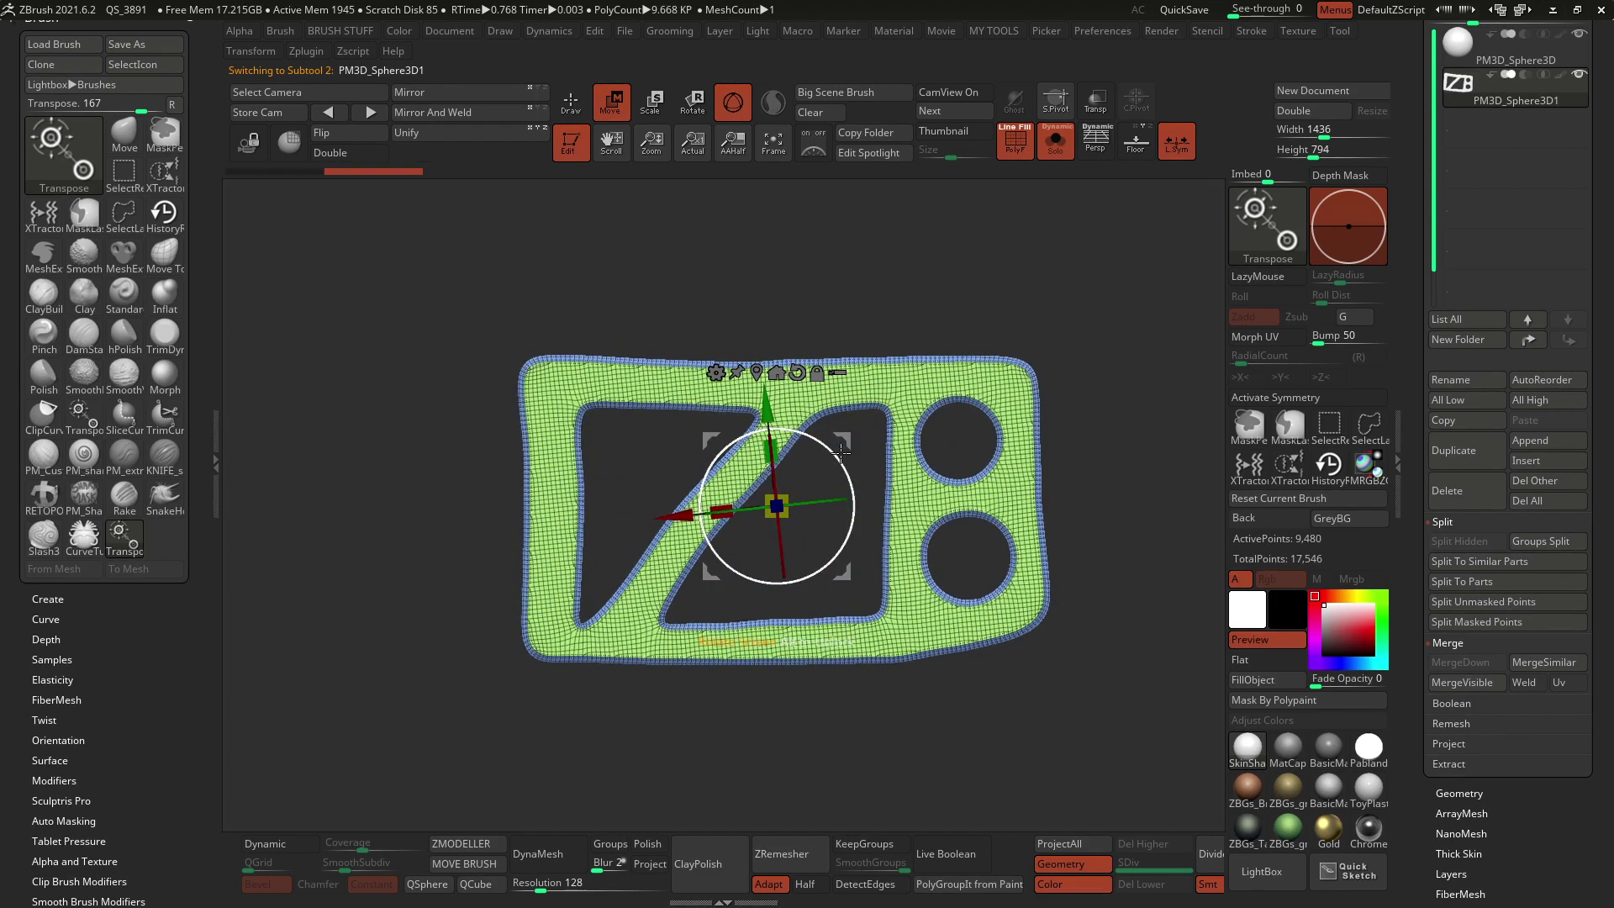
pyautogui.press('q')
pyautogui.moveTo(963, 303)
pyautogui.mouseDown()
pyautogui.moveTo(952, 314)
pyautogui.moveTo(922, 275)
pyautogui.mouseUp()
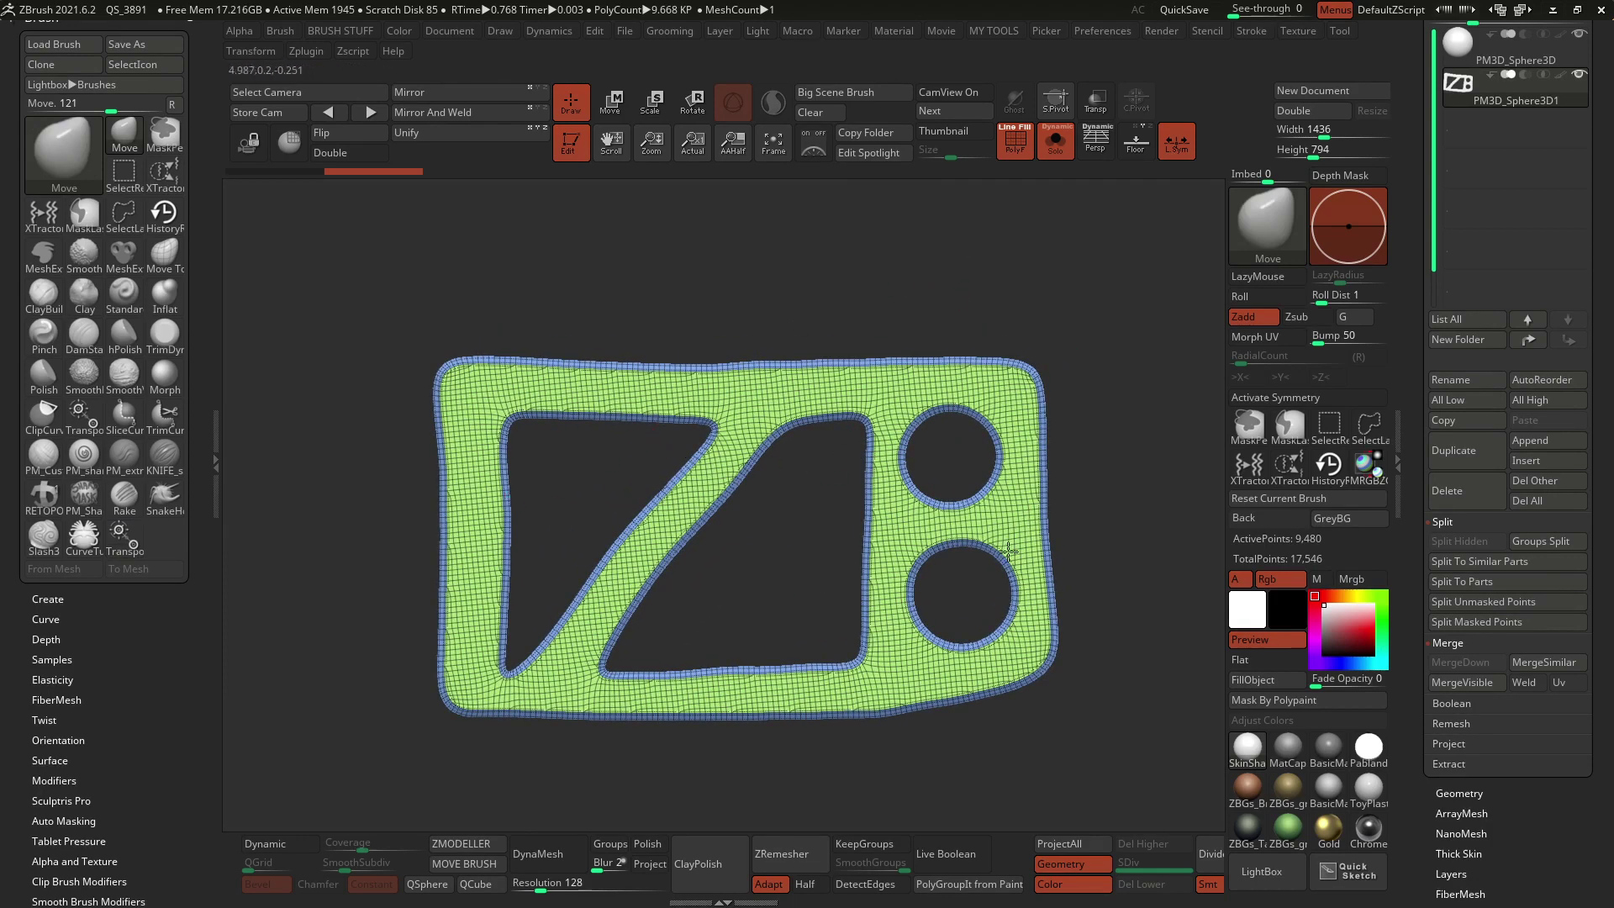
# Examine the slab's shape and thickness from an angle with the polyframe hidden, and return to the front view with it shown
pyautogui.hotkey('shift', 'f')
pyautogui.moveTo(942, 458); pyautogui.dragTo(707, 468, button='right')
pyautogui.hotkey('shift', 'f')
pyautogui.keyDown('shift'); pyautogui.moveTo(808, 542); pyautogui.dragTo(814, 513, button='right'); pyautogui.keyUp('shift')
# Prepare ZRemesher for the slab by enabling KeepGroups and setting SmoothGroups to 0
pyautogui.moveTo(1545, 823); pyautogui.dragTo(1563, 617)
pyautogui.press('shift')
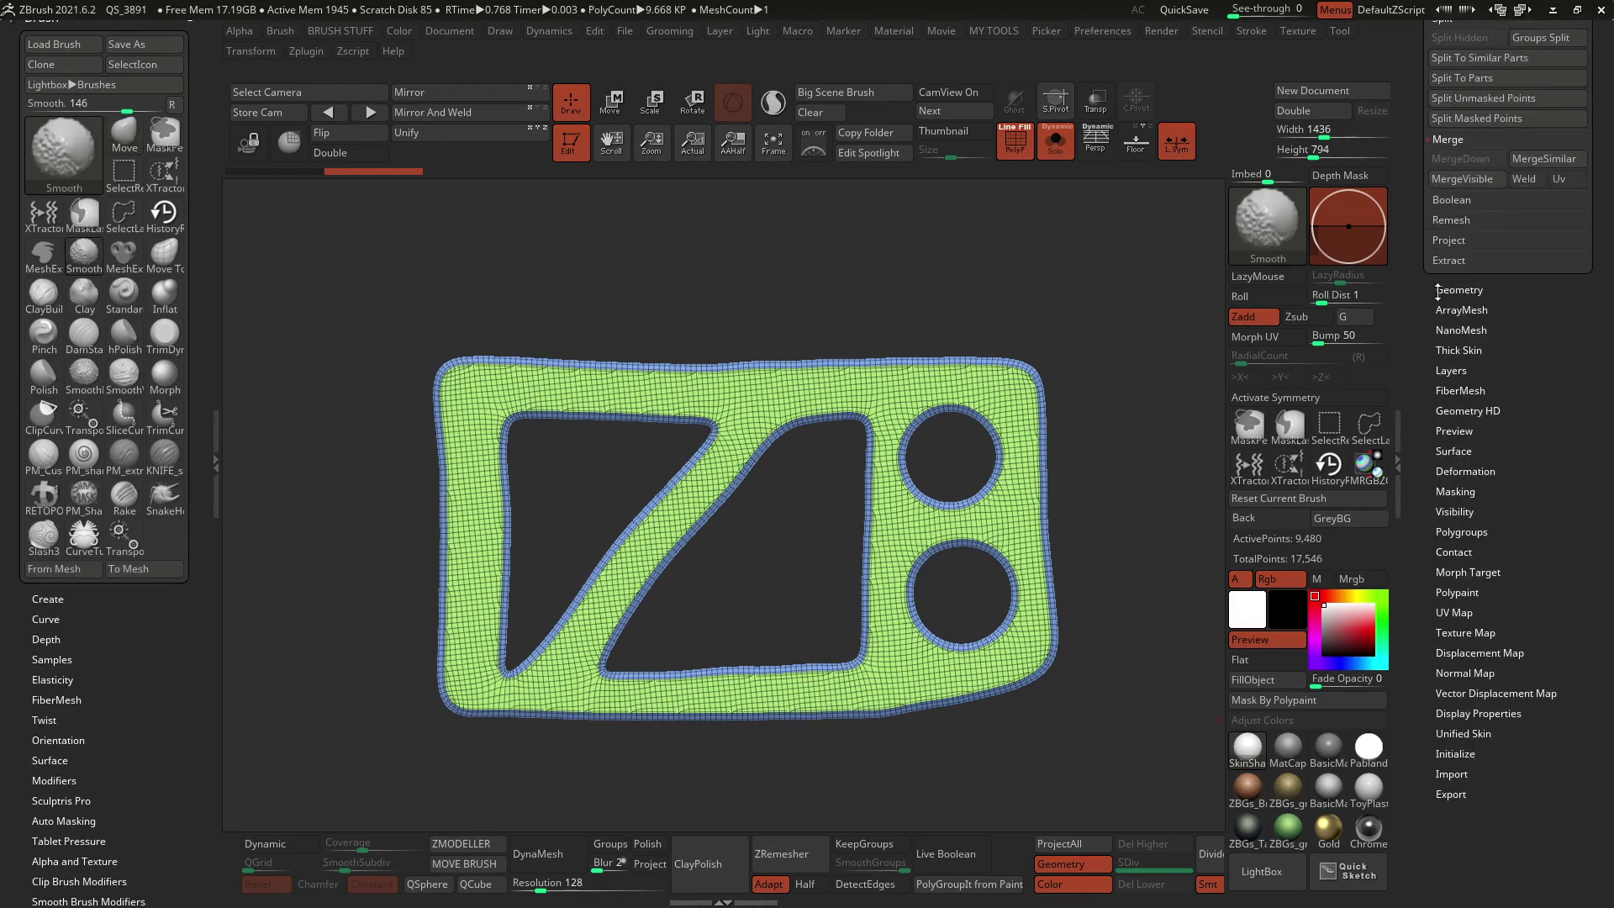
pyautogui.click(1467, 289)
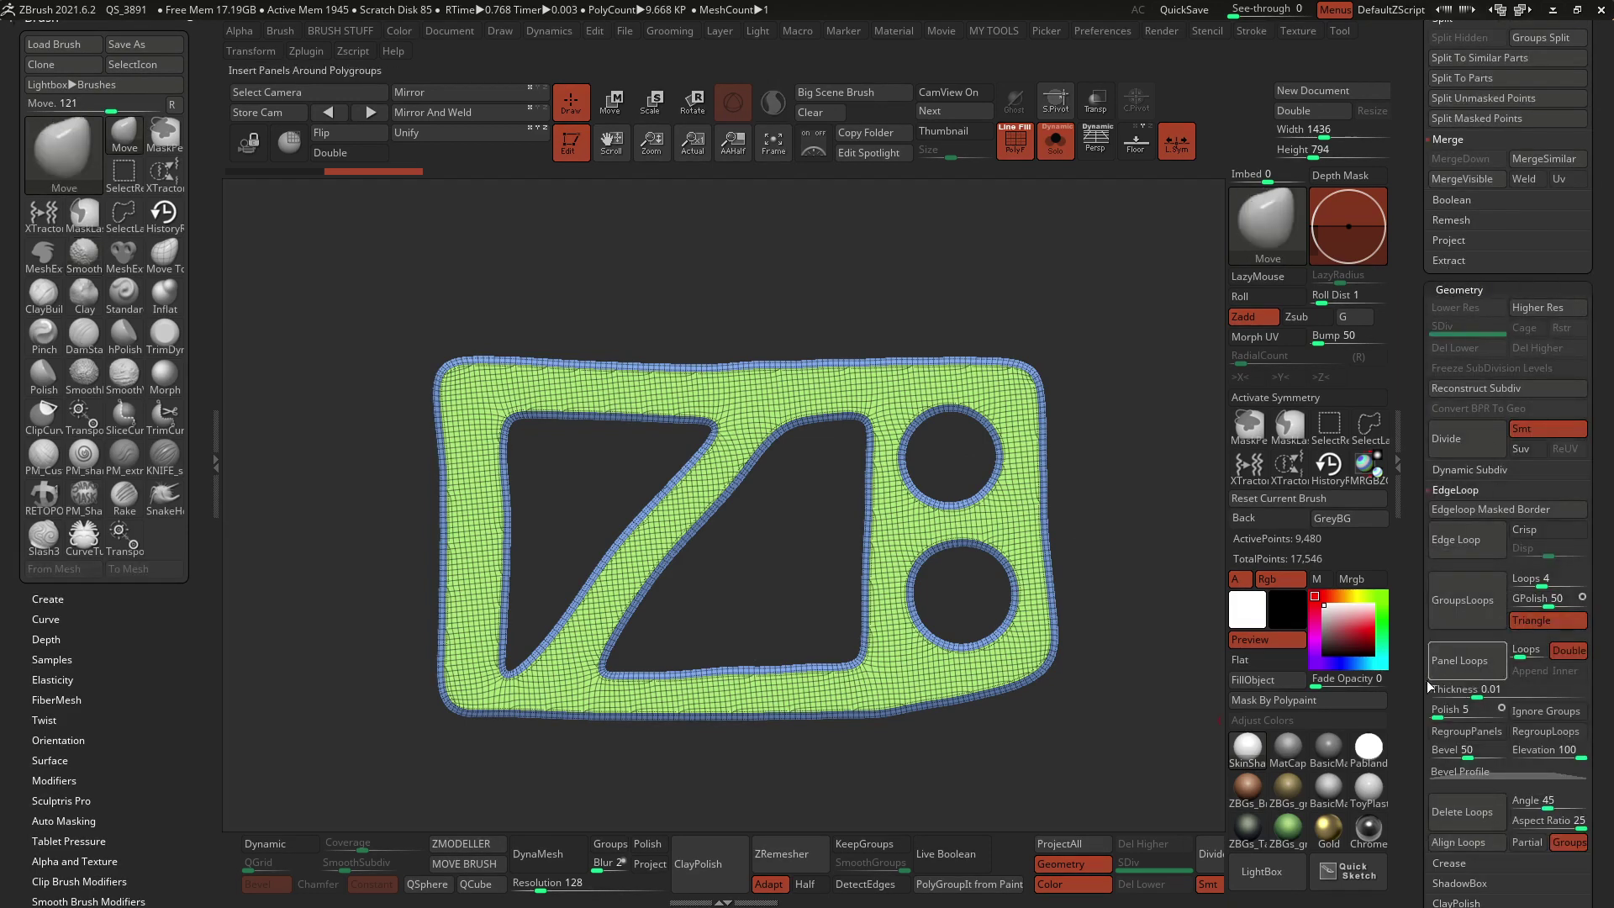
pyautogui.moveTo(1418, 680); pyautogui.dragTo(1415, 545)
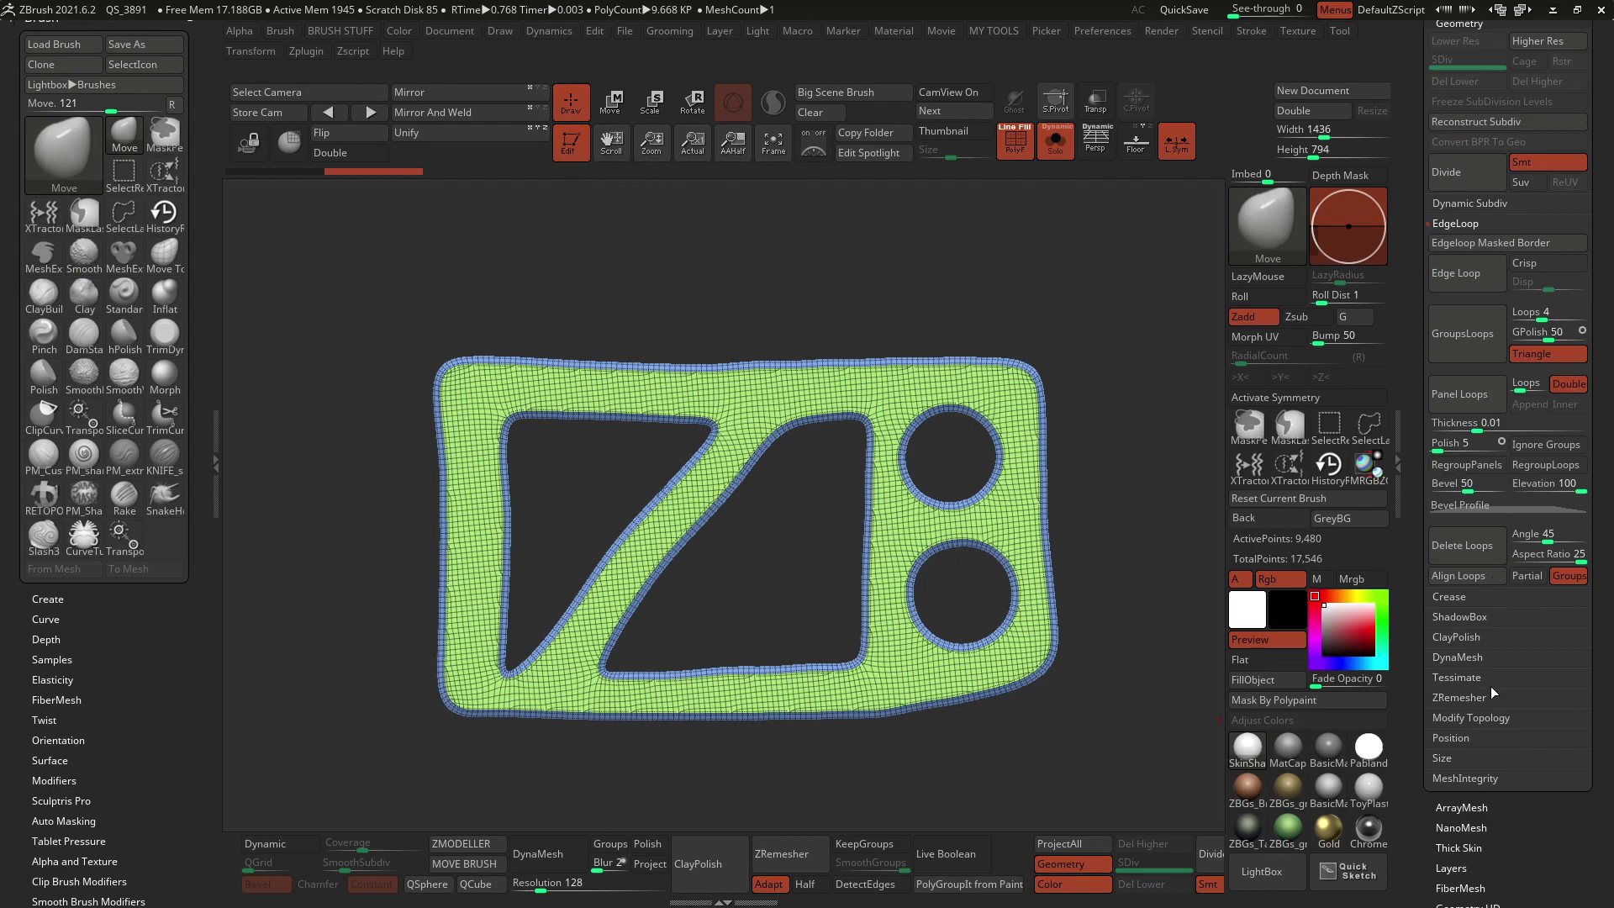
pyautogui.keyDown('shift'); pyautogui.click(1454, 698); pyautogui.keyUp('shift')
pyautogui.moveTo(1416, 698); pyautogui.dragTo(1416, 438)
pyautogui.click(1535, 522)
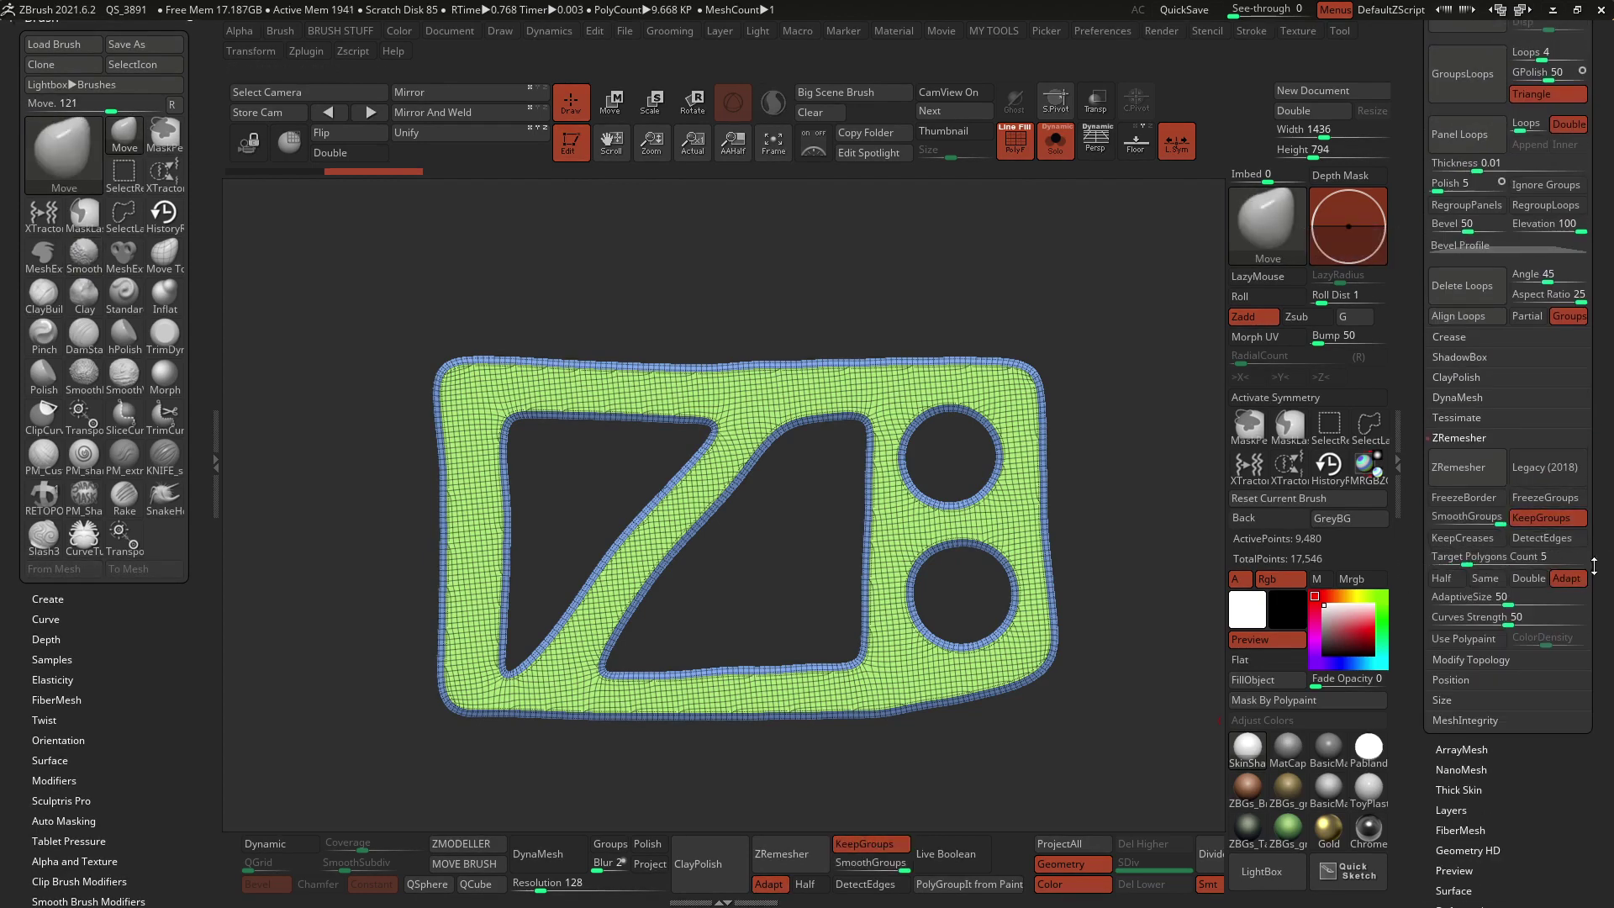
pyautogui.moveTo(1466, 521); pyautogui.dragTo(1305, 562)
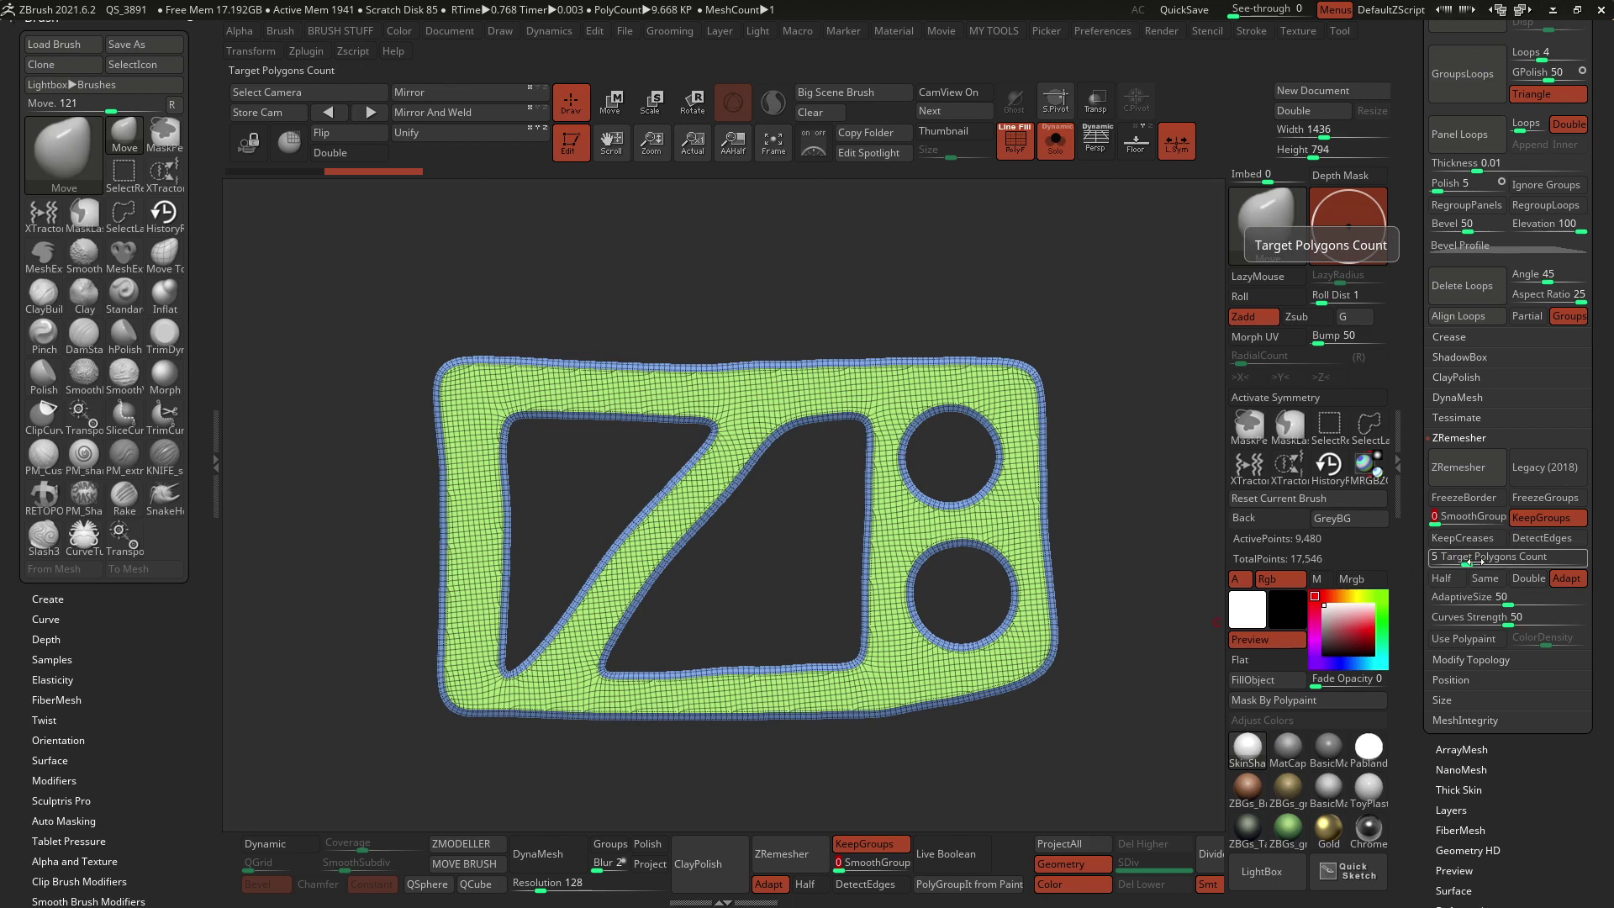
# Try ZRemesher on the slab with a target polygon count of 5, inspect the topology from an angle and undo the remesh
pyautogui.click(1476, 463)
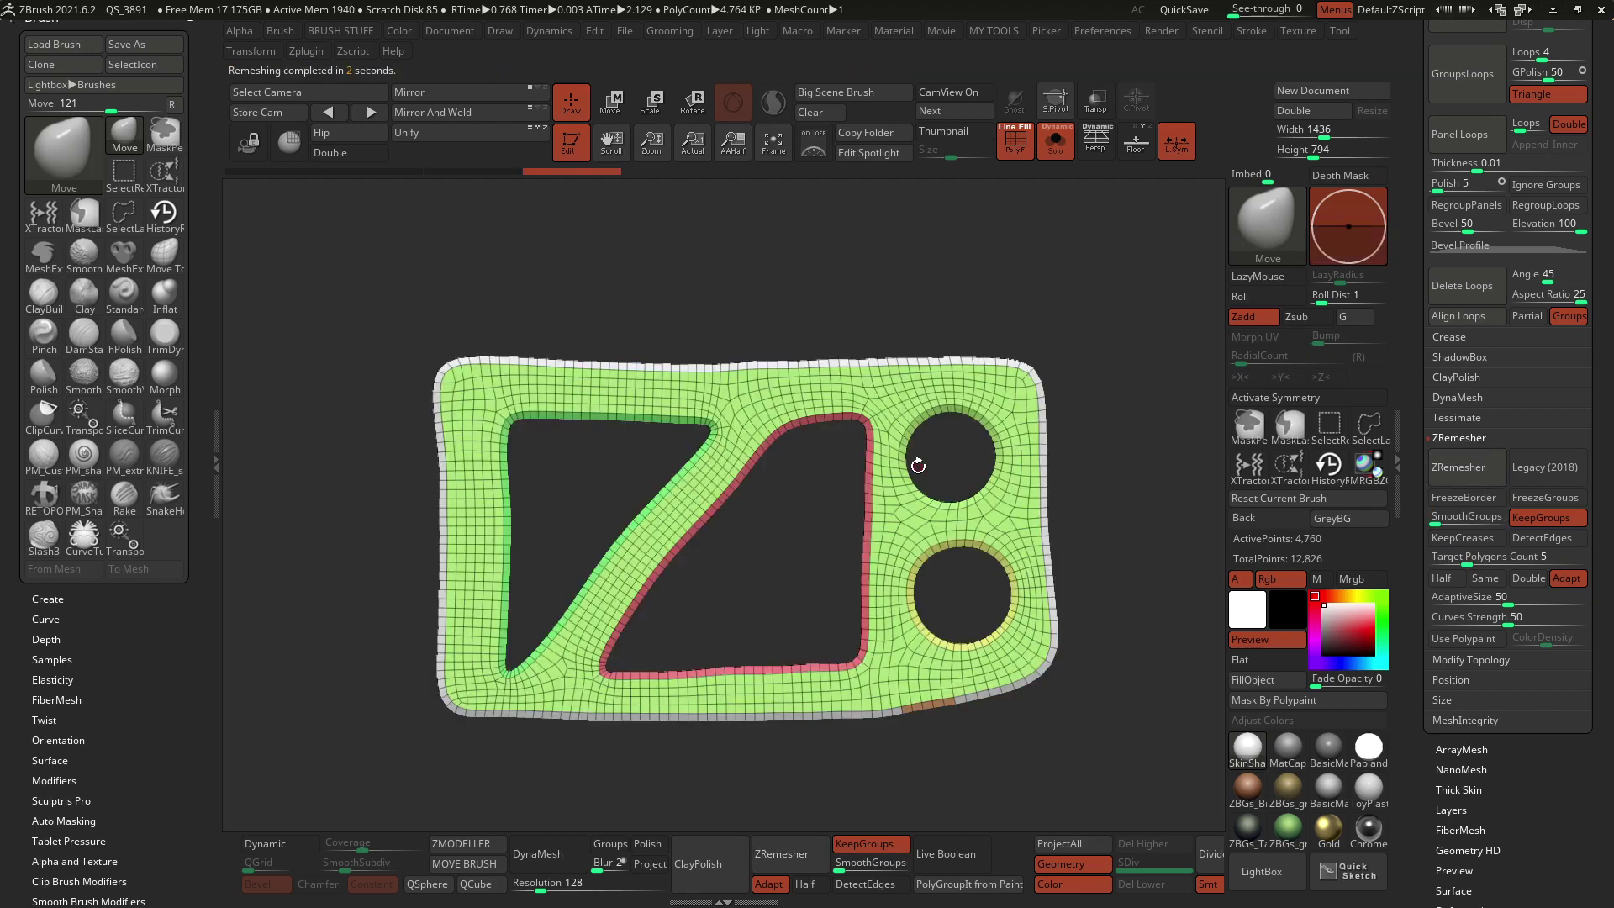
pyautogui.moveTo(996, 506); pyautogui.dragTo(1028, 486, button='right')
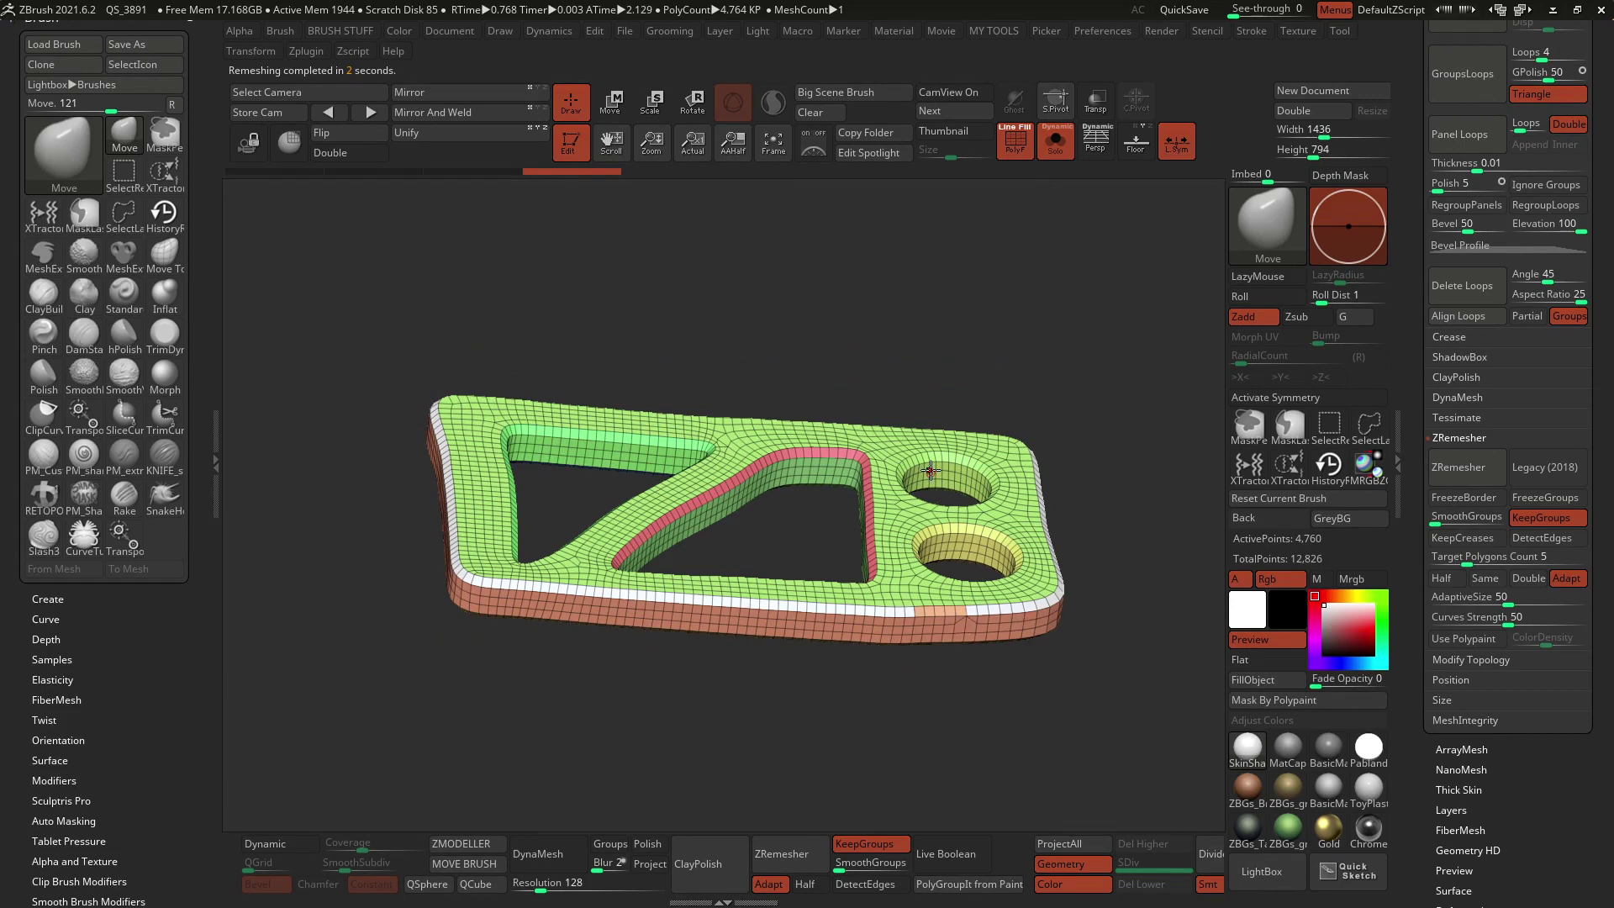
pyautogui.keyDown('shift'); pyautogui.moveTo(931, 468); pyautogui.dragTo(934, 480, button='right'); pyautogui.keyUp('shift')
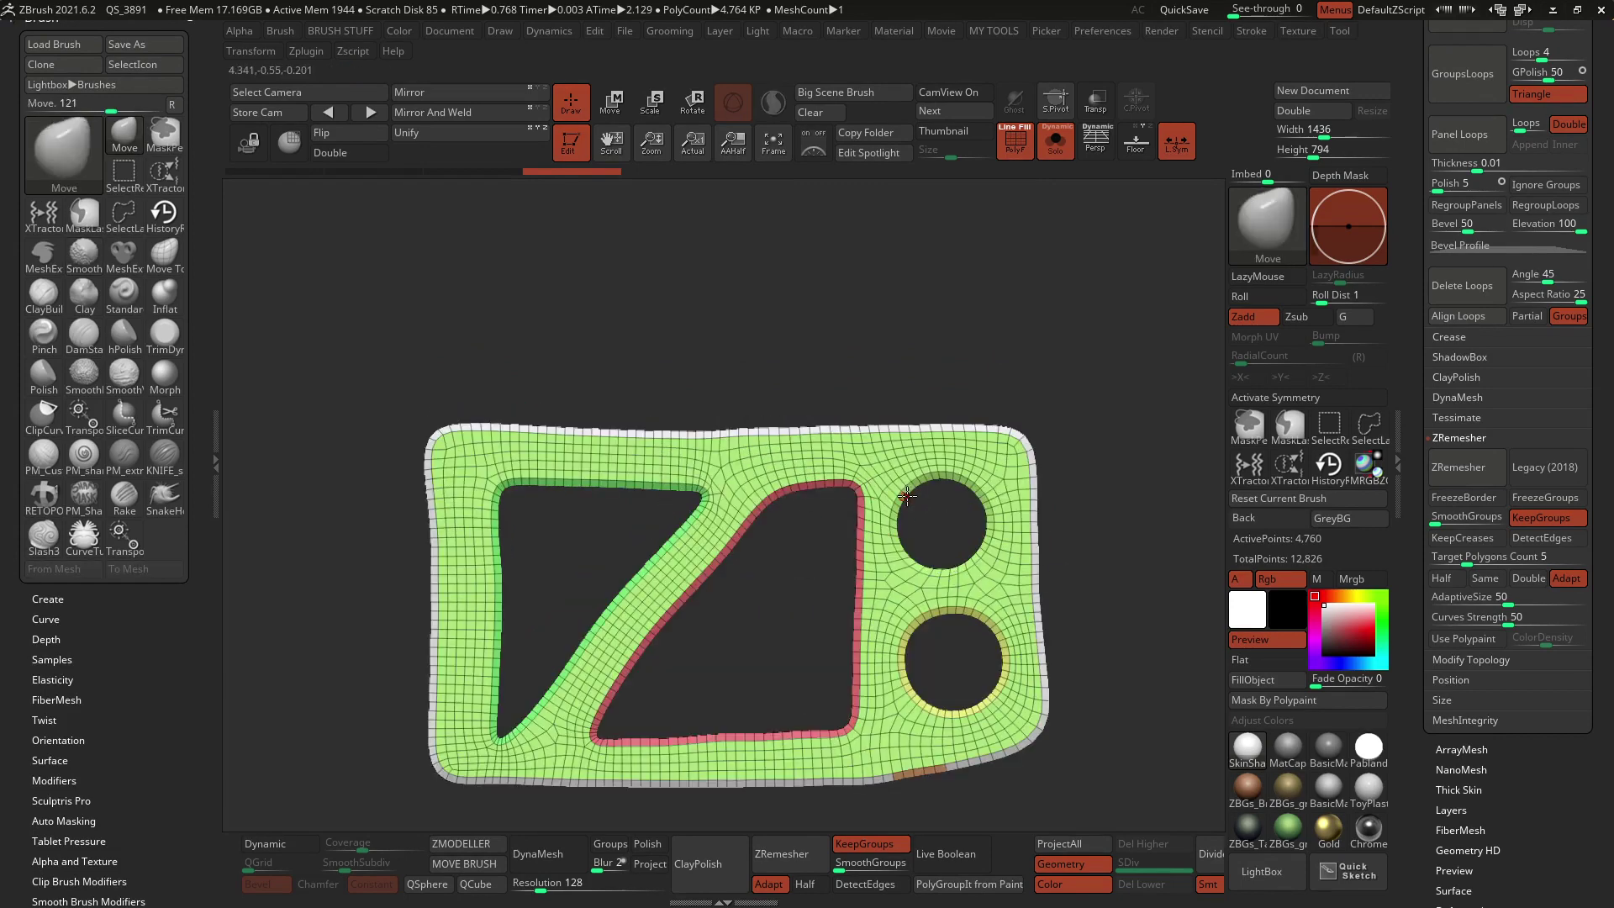
pyautogui.hotkey('ctrl', 'z')
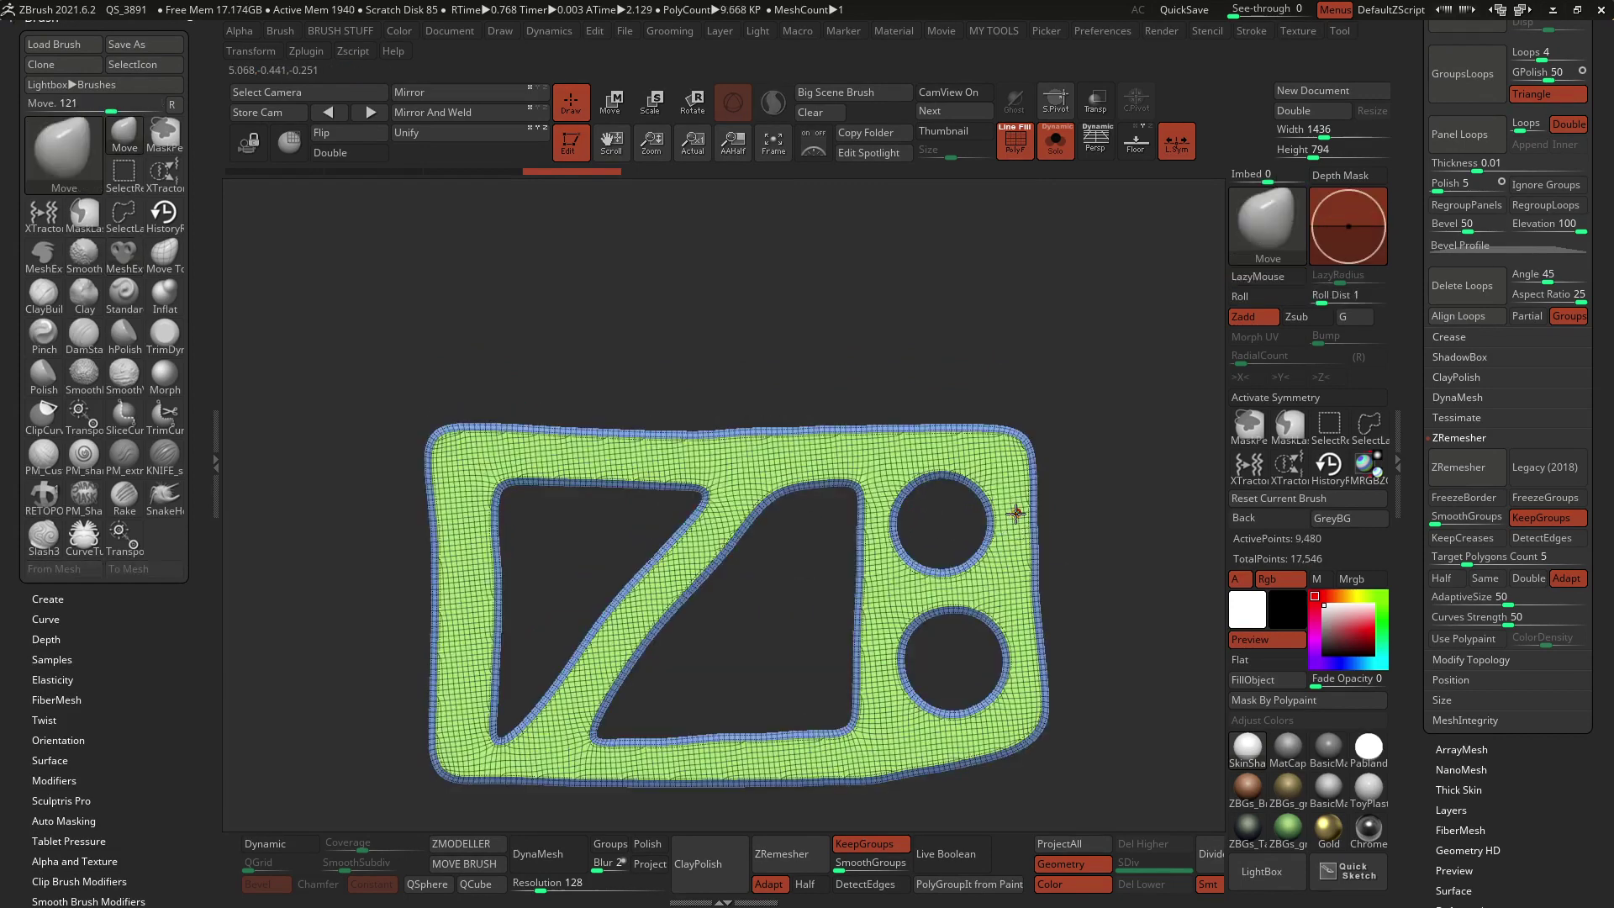
pyautogui.moveTo(1101, 357); pyautogui.dragTo(1092, 336)
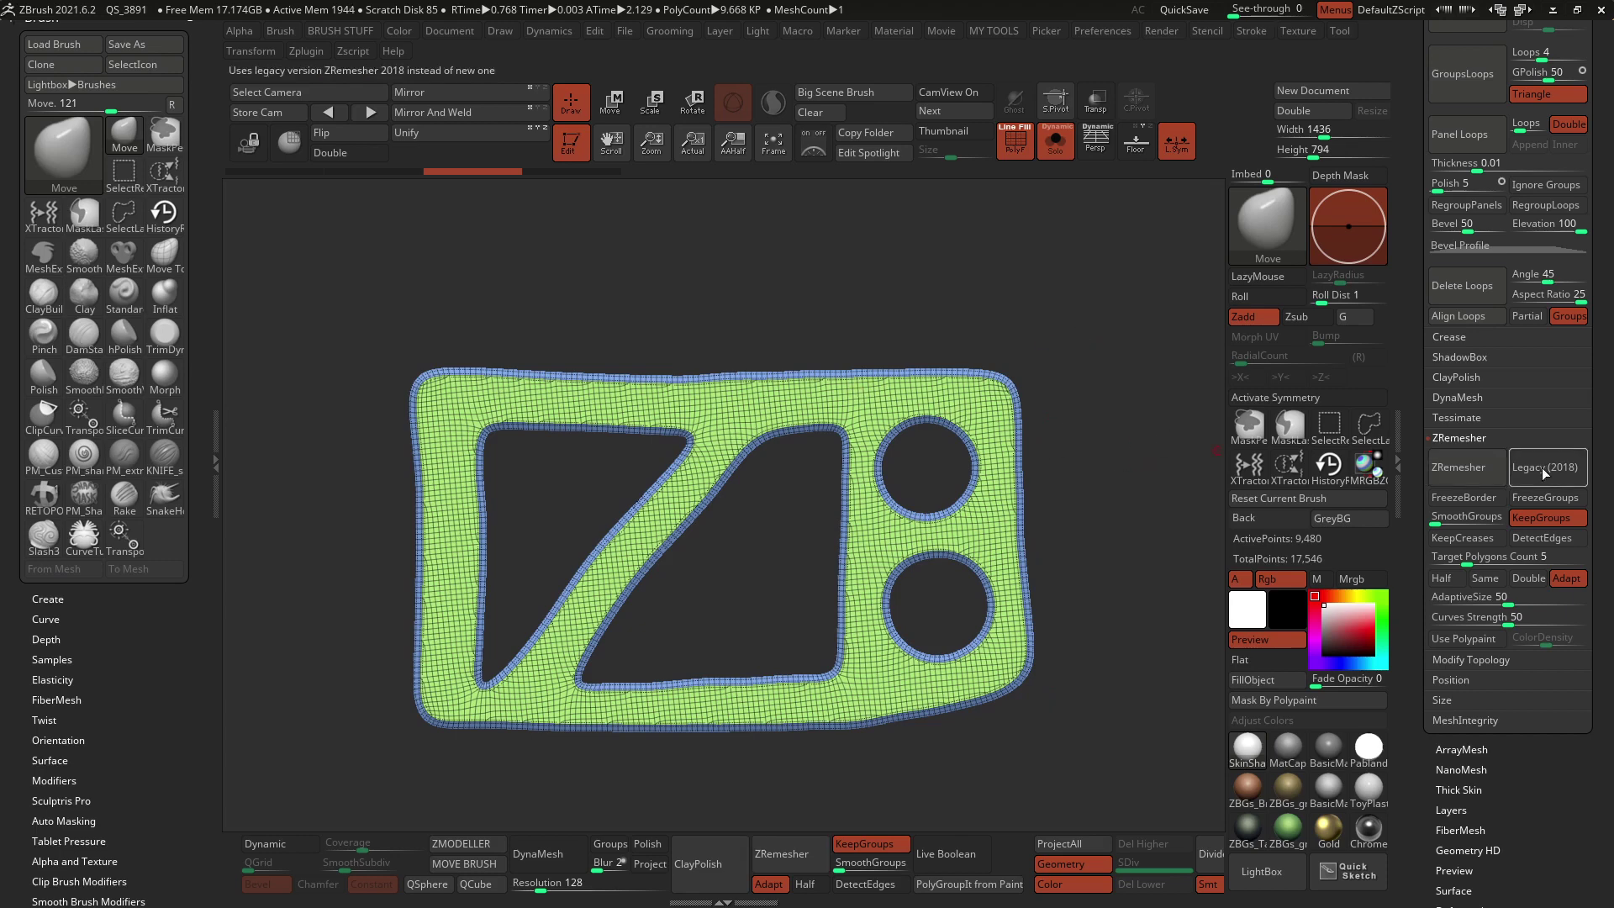
# Try DynaMesh on the slab at resolution 128, inspect the surface with the polyframe hidden and undo it
pyautogui.click(538, 854)
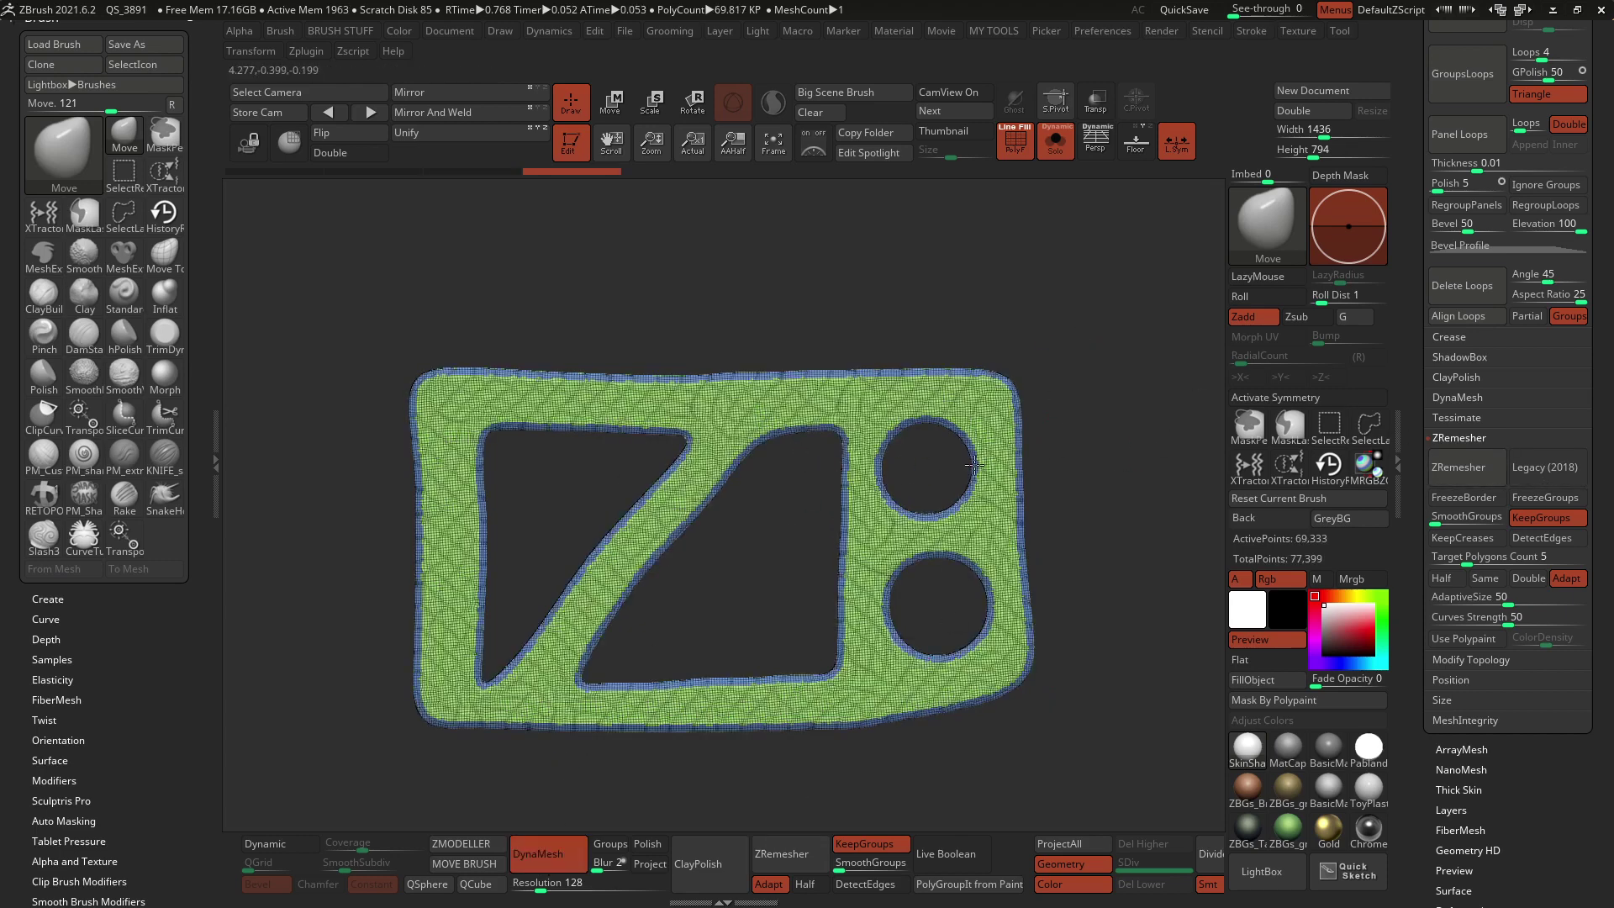
pyautogui.moveTo(824, 494); pyautogui.dragTo(814, 544)
pyautogui.hotkey('shift', 'f')
pyautogui.press('shift')
pyautogui.hotkey('ctrl', 'z')
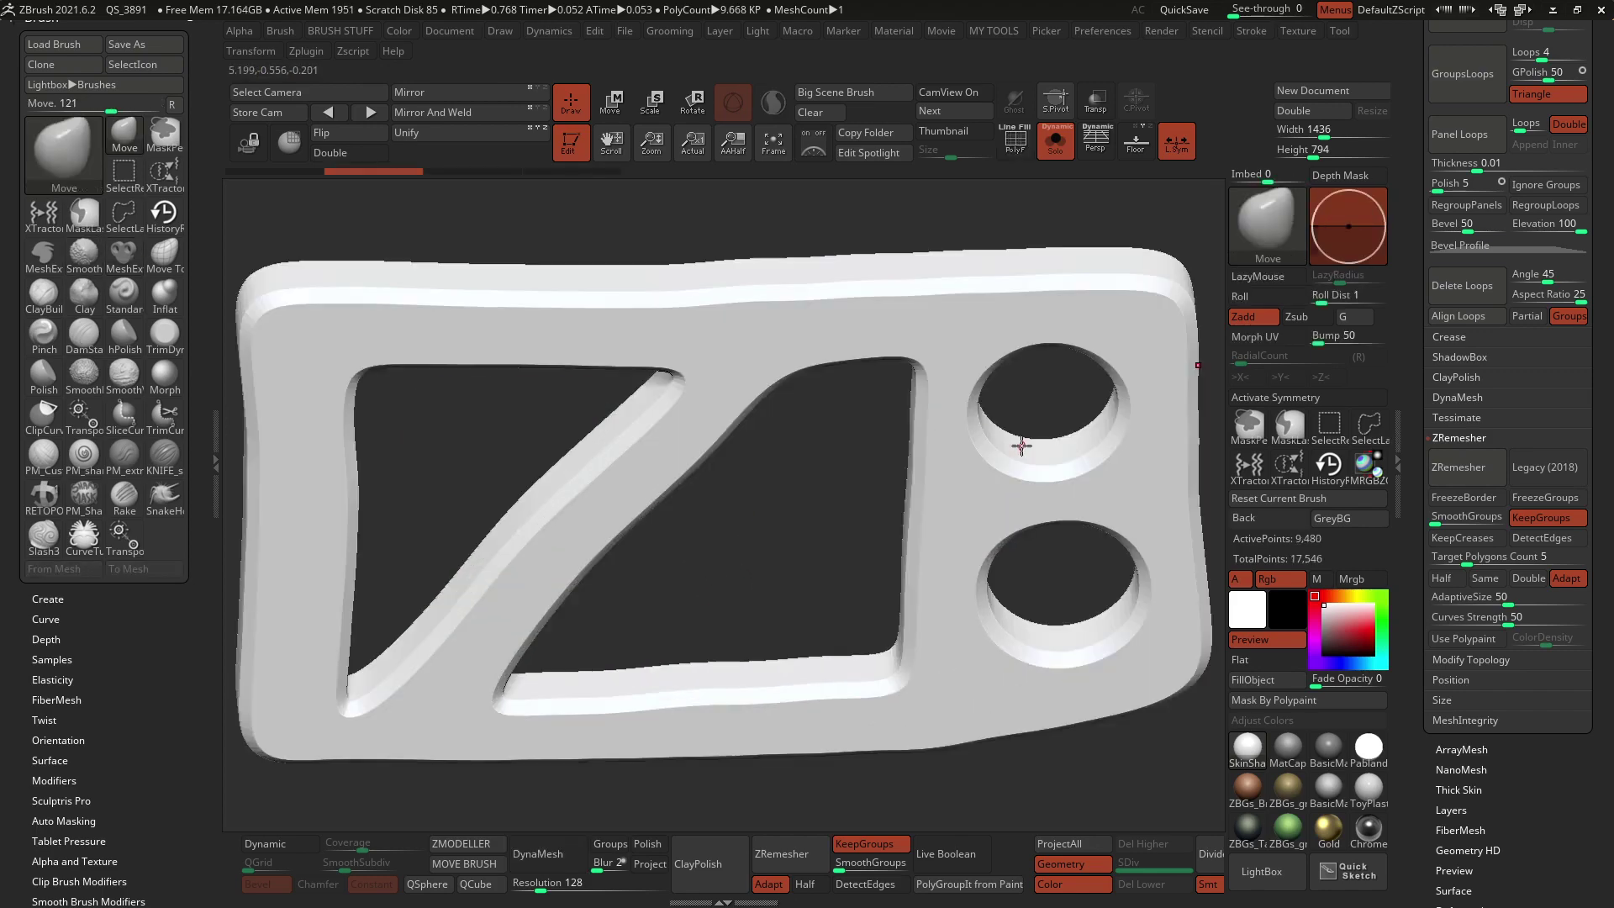
# Centre the transform gizmo on the slab, reset its orientation, apply Mesh To Axis and shift the slab along its depth
pyautogui.hotkey('shift', 'f')
pyautogui.hotkey('shift', 's')
pyautogui.keyDown('ctrl'); pyautogui.moveTo(973, 462); pyautogui.dragTo(919, 602, button='right'); pyautogui.keyUp('ctrl')
pyautogui.hotkey('ctrl', 'n')
pyautogui.press('w')
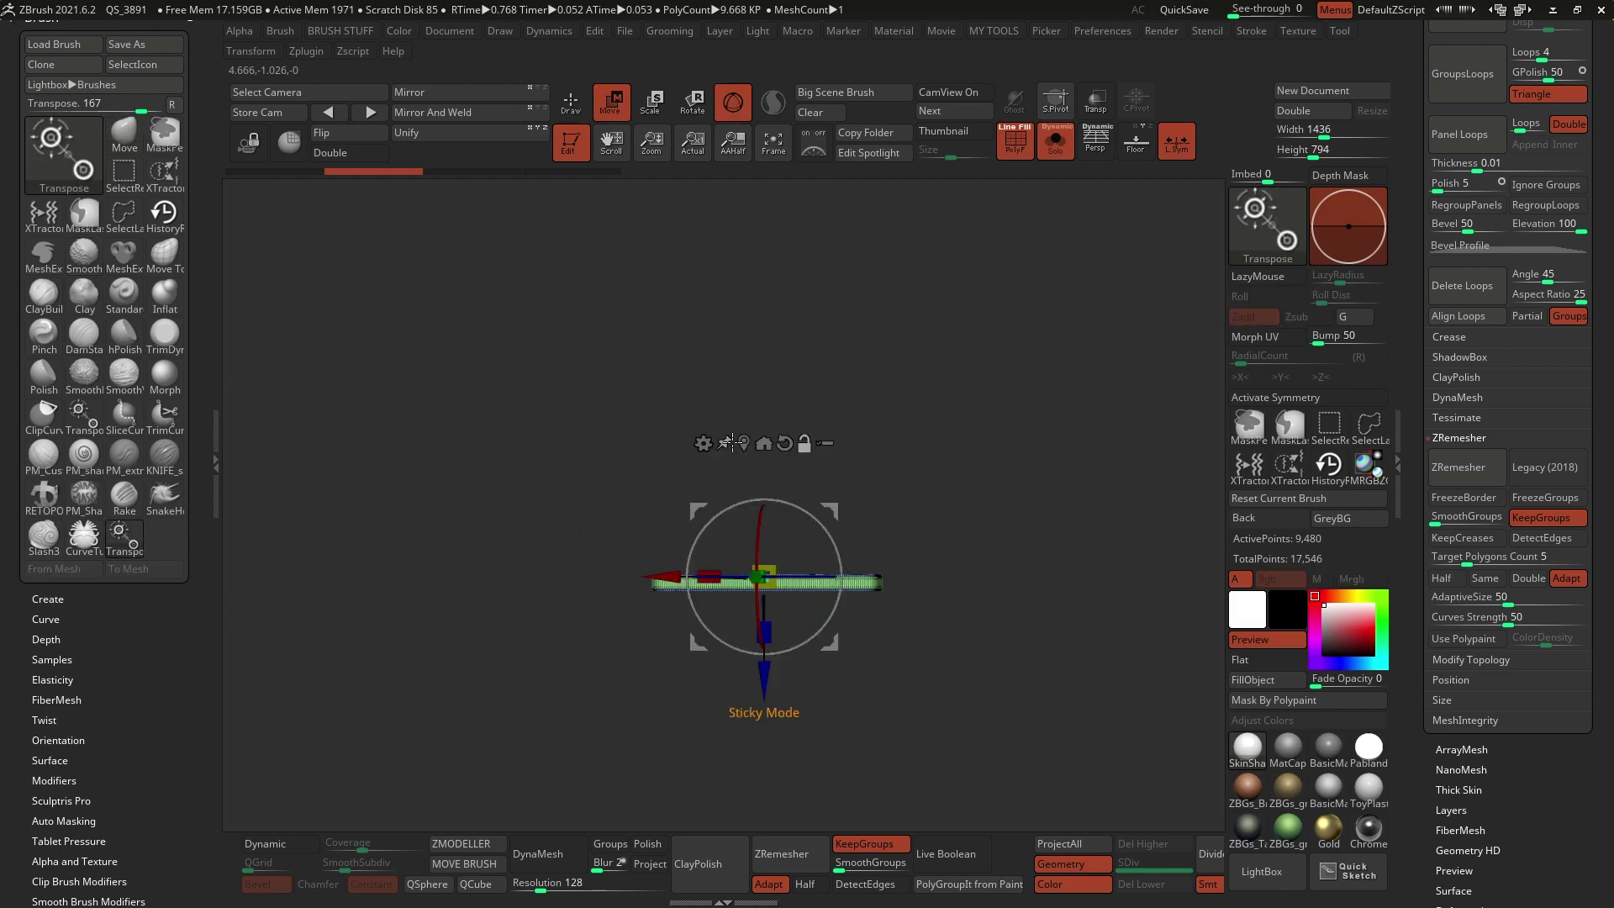
pyautogui.keyDown('alt'); pyautogui.click(744, 444); pyautogui.keyUp('alt')
pyautogui.keyDown('alt'); pyautogui.click(786, 450); pyautogui.keyUp('alt')
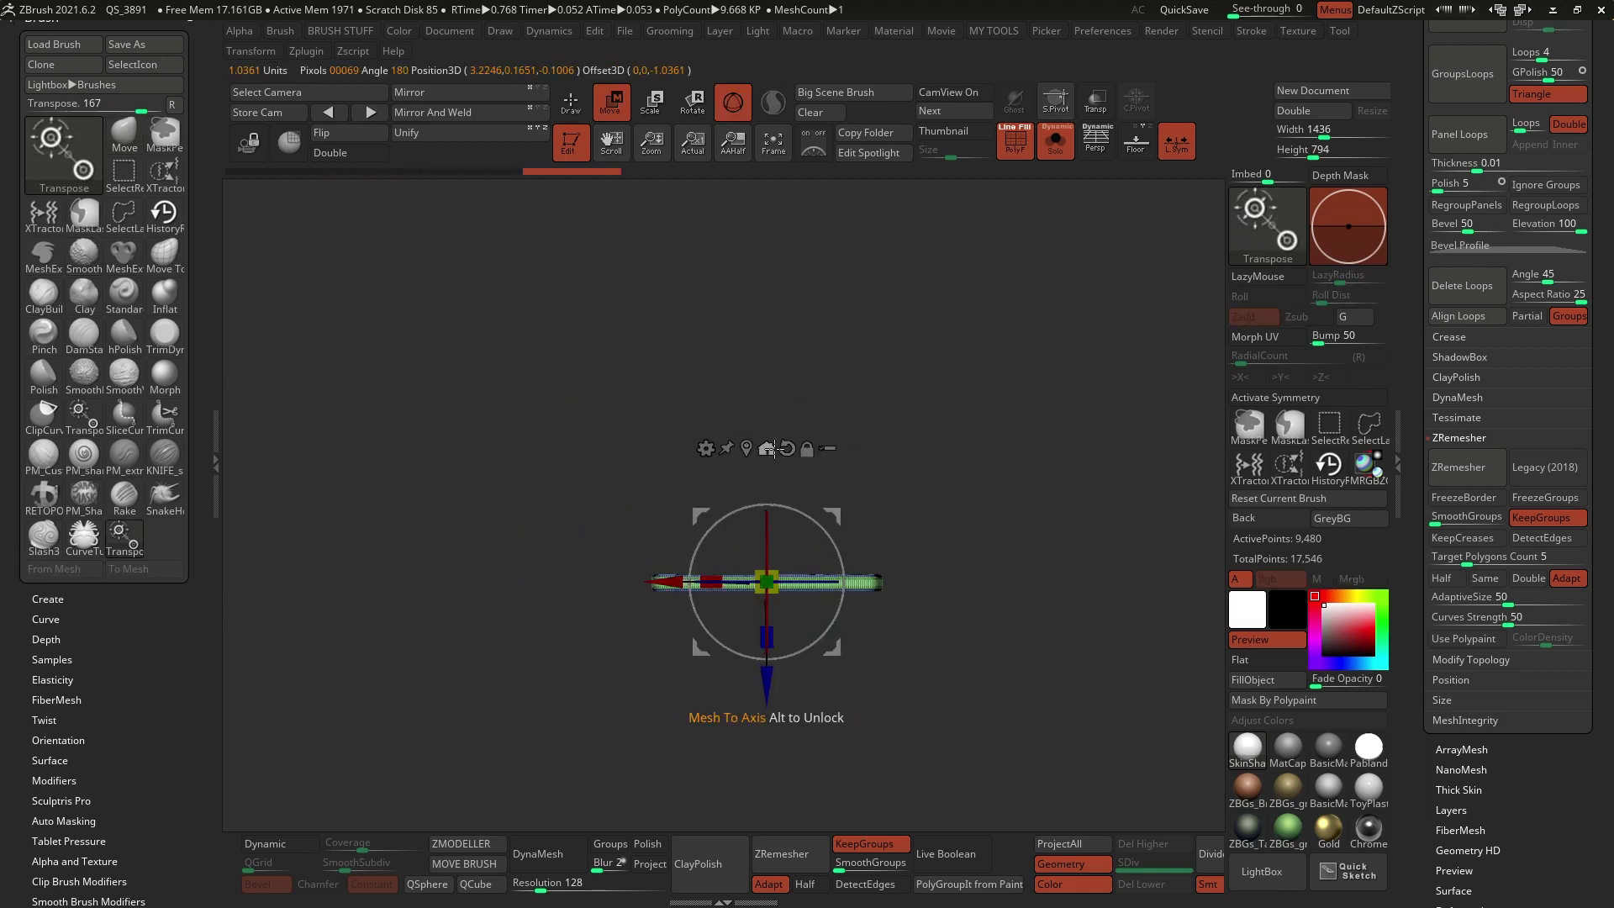
pyautogui.click(771, 449)
pyautogui.keyDown('alt'); pyautogui.moveTo(792, 558); pyautogui.dragTo(939, 483, button='right'); pyautogui.keyUp('alt')
pyautogui.moveTo(809, 543); pyautogui.dragTo(802, 398)
pyautogui.moveTo(843, 499); pyautogui.dragTo(813, 499)
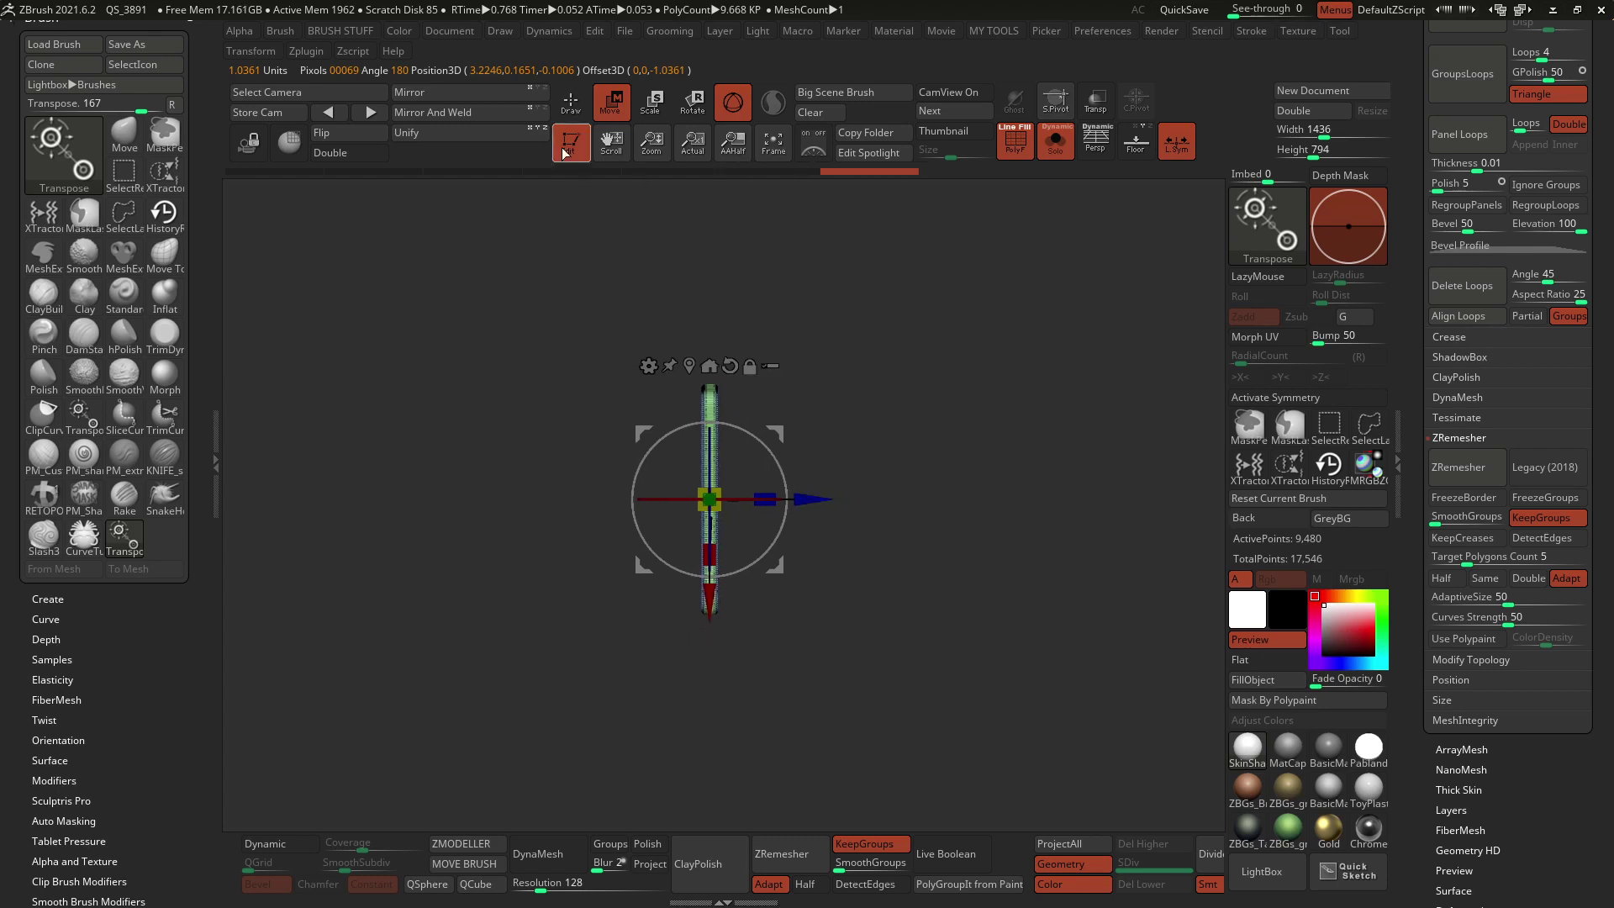
# Turn off Local Symmetry and use Mirror And Weld to create a second slab parallel to the first
pyautogui.click(1177, 143)
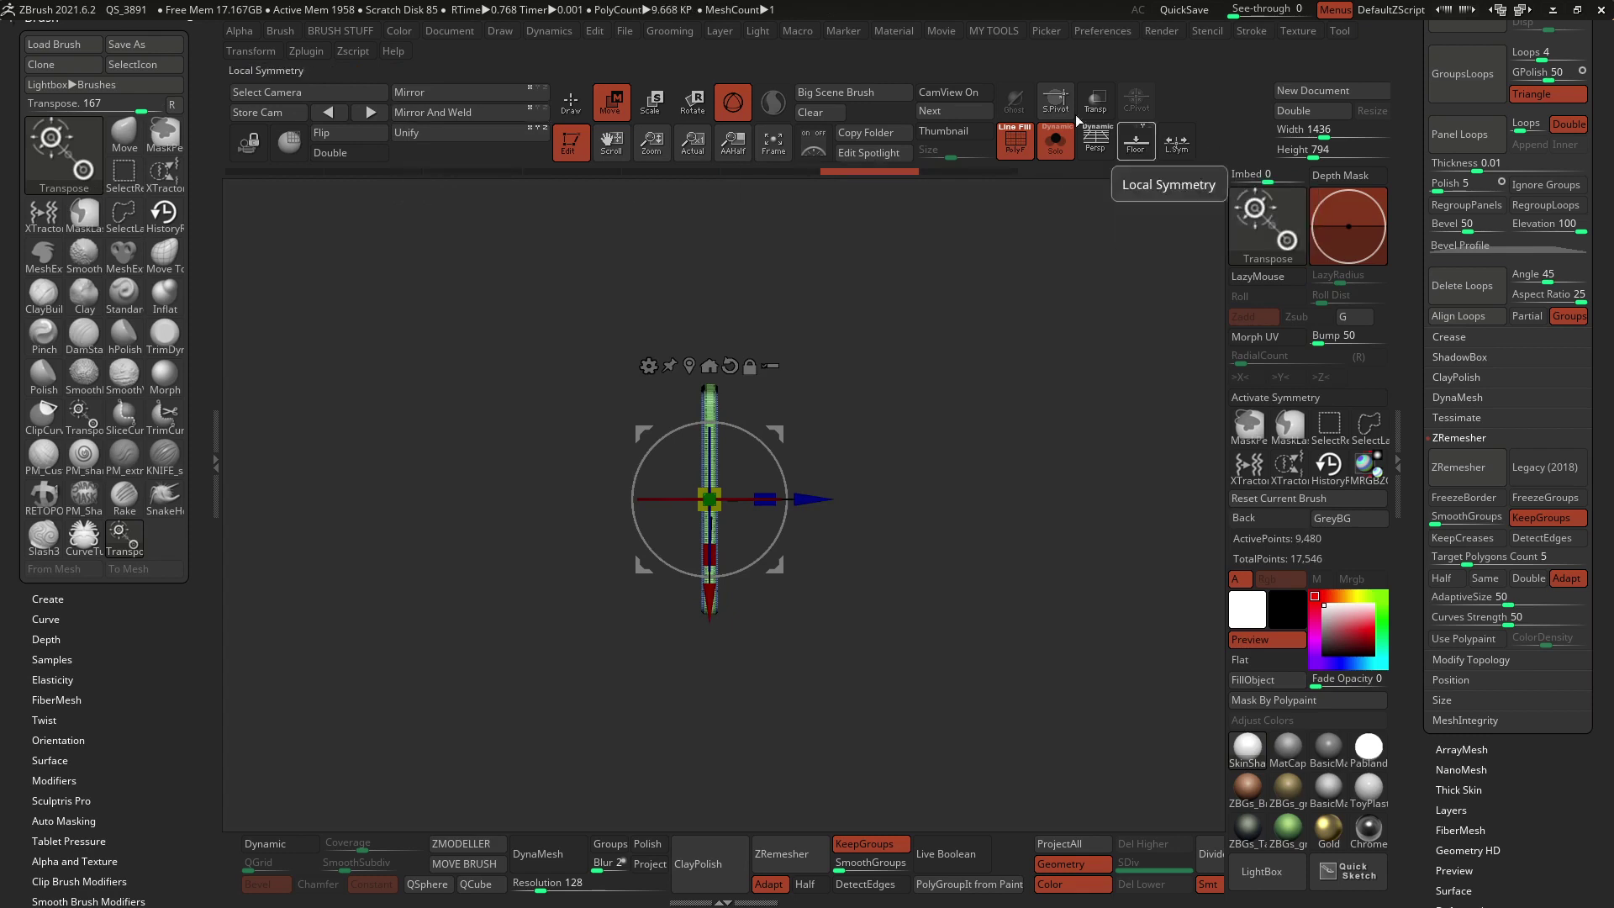
pyautogui.click(257, 50)
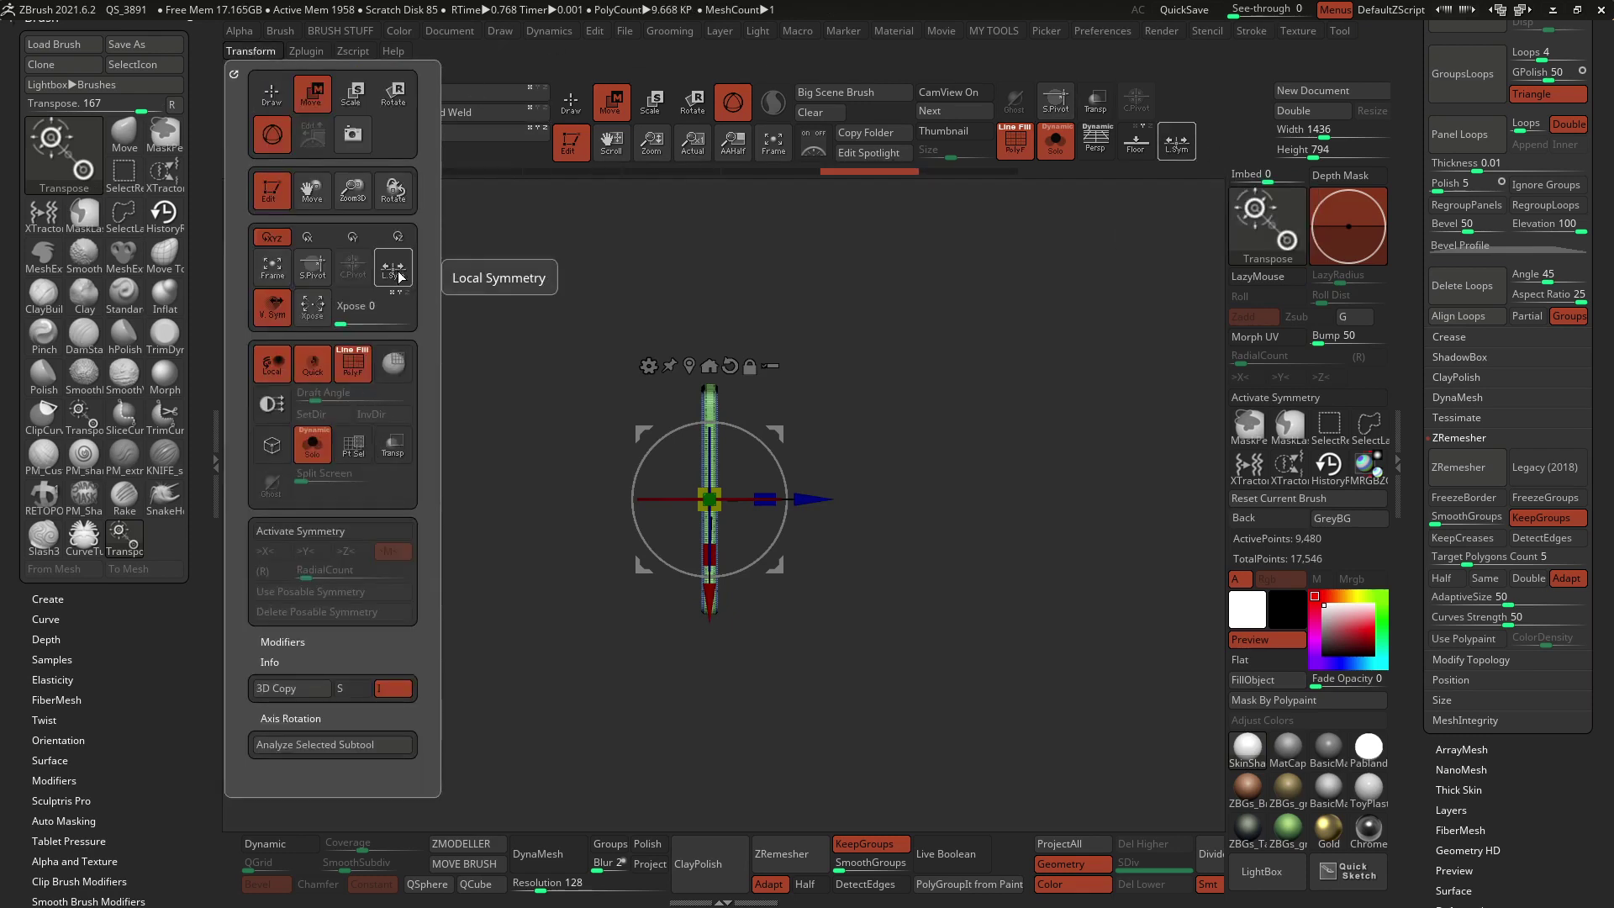
pyautogui.click(459, 115)
pyautogui.press('q')
pyautogui.moveTo(876, 362)
pyautogui.mouseDown()
pyautogui.moveTo(856, 441)
pyautogui.moveTo(959, 447)
pyautogui.moveTo(973, 569)
pyautogui.moveTo(986, 554)
pyautogui.mouseUp()
# Add a circular disc between the two round holes with the MeshExtrudePropDepth brush and inspect it with the polyframe hidden
pyautogui.press('4')
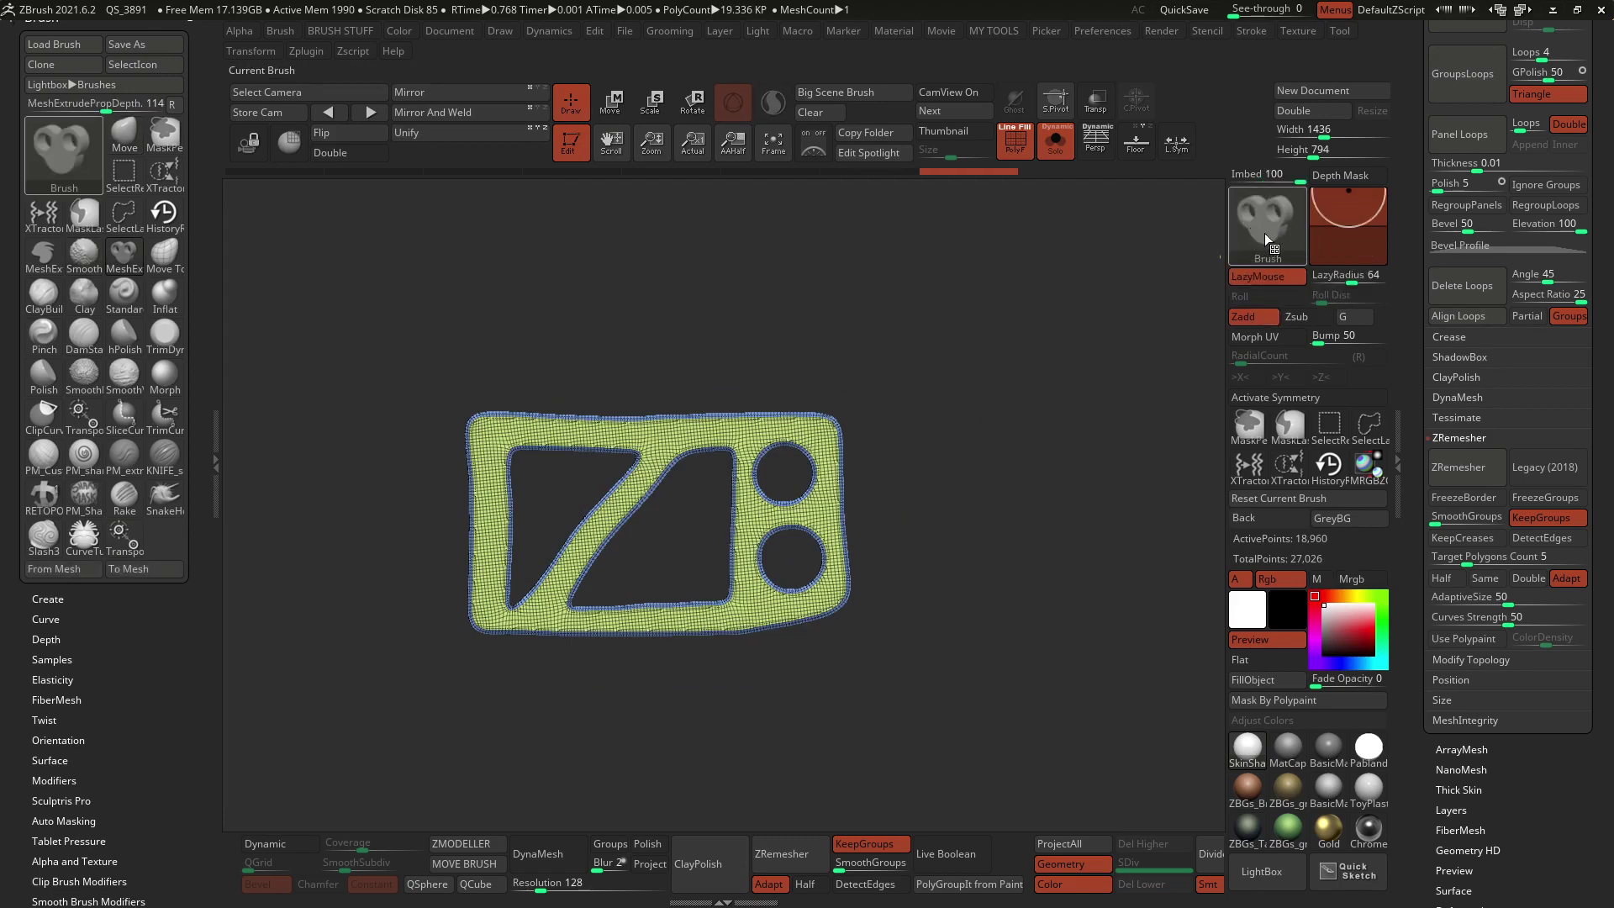
pyautogui.press('ctrl')
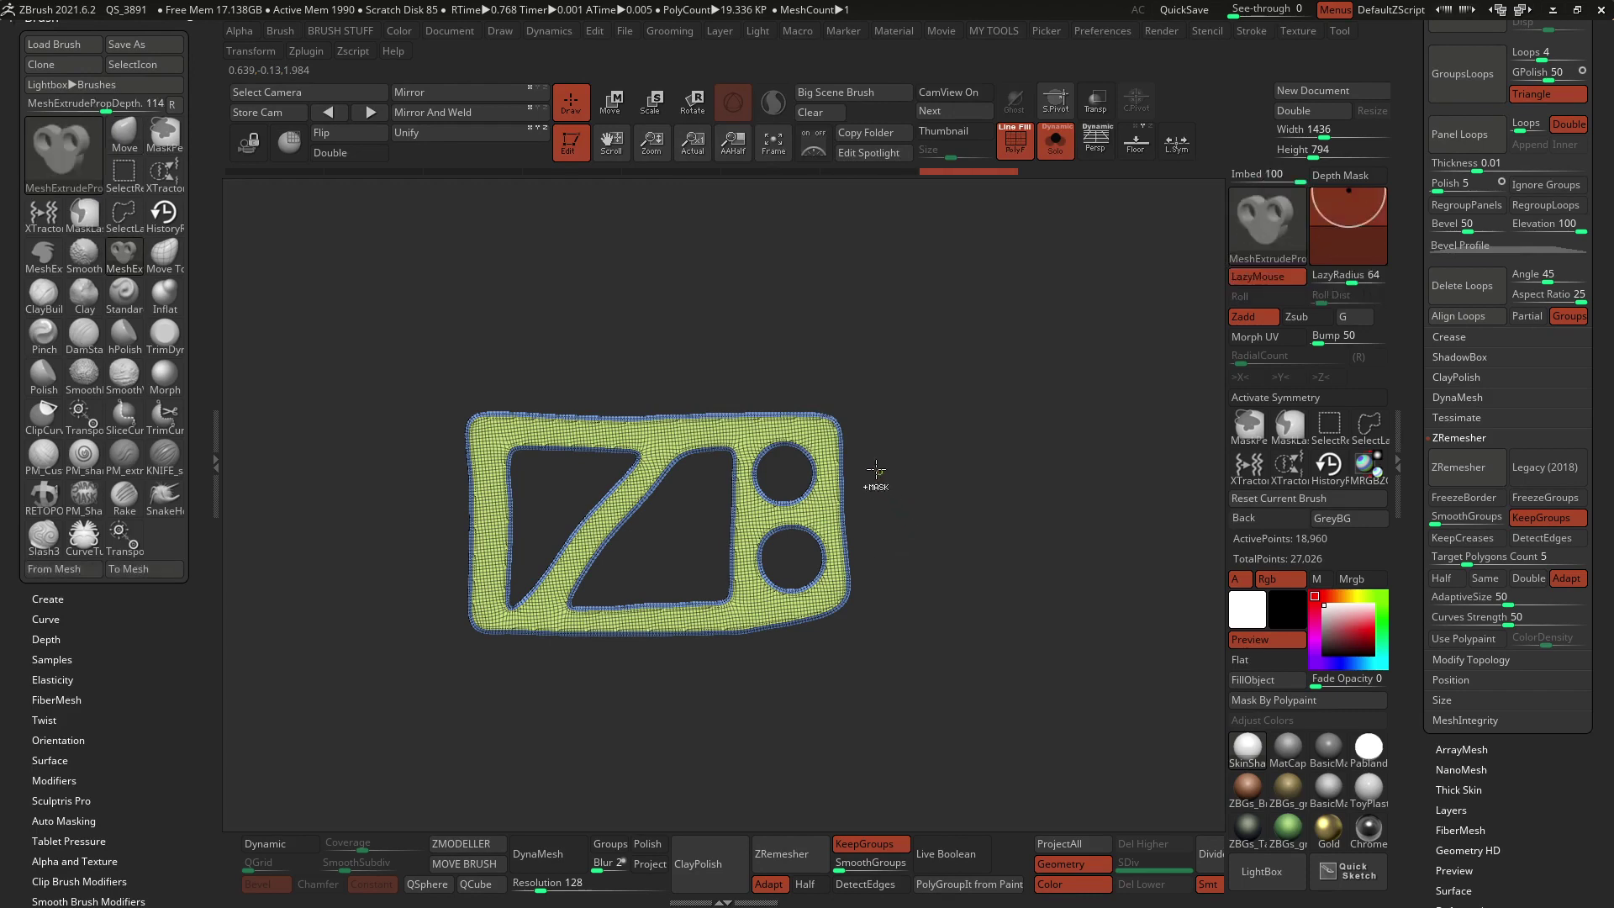
pyautogui.moveTo(831, 515); pyautogui.dragTo(884, 612)
pyautogui.moveTo(969, 478); pyautogui.dragTo(833, 491)
pyautogui.keyDown('ctrl'); pyautogui.moveTo(821, 498); pyautogui.dragTo(887, 569, button='right'); pyautogui.keyUp('ctrl')
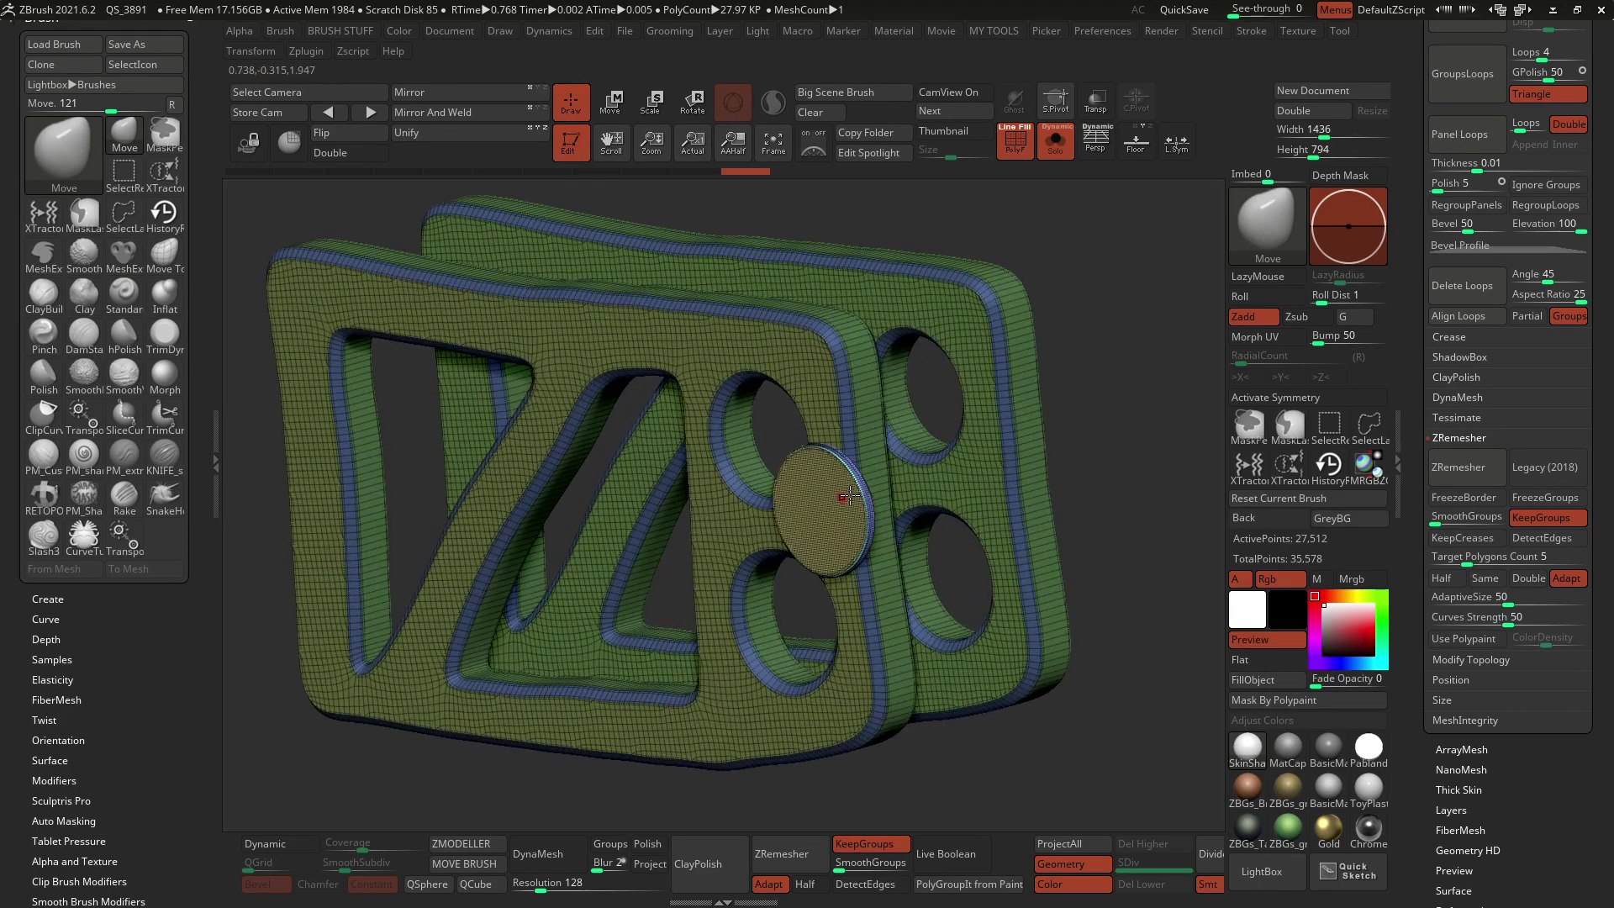
pyautogui.click(1016, 140)
pyautogui.moveTo(967, 404); pyautogui.dragTo(1067, 446, button='right')
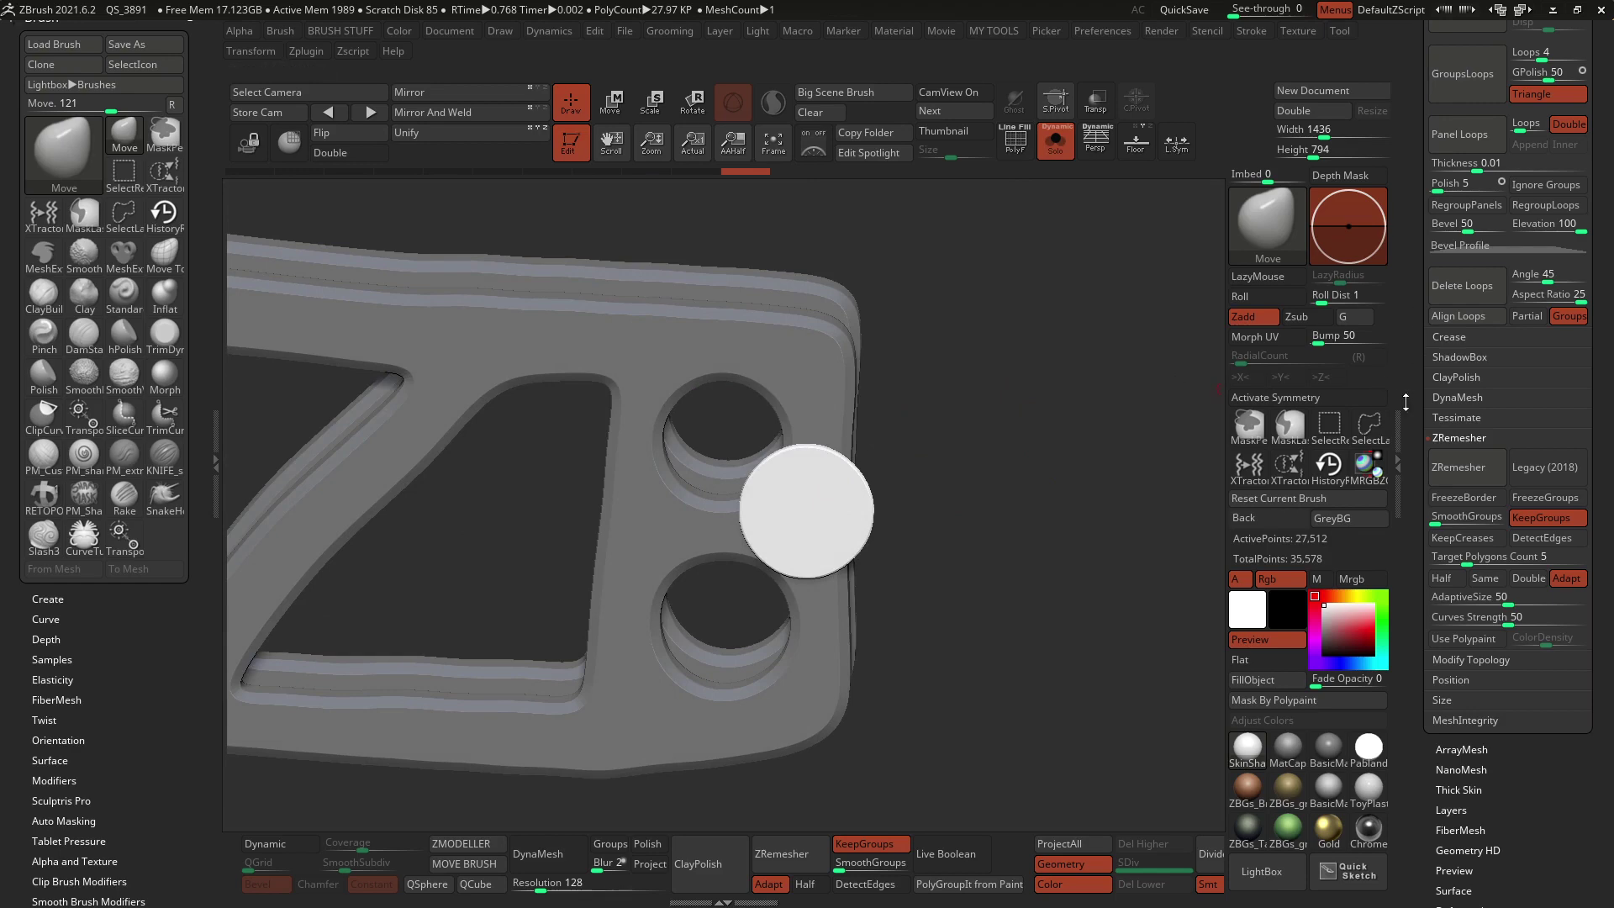
# Split the unmasked disc off as its own subtool, select it and show it together with the slabs
pyautogui.scroll(10, 1412, 463)
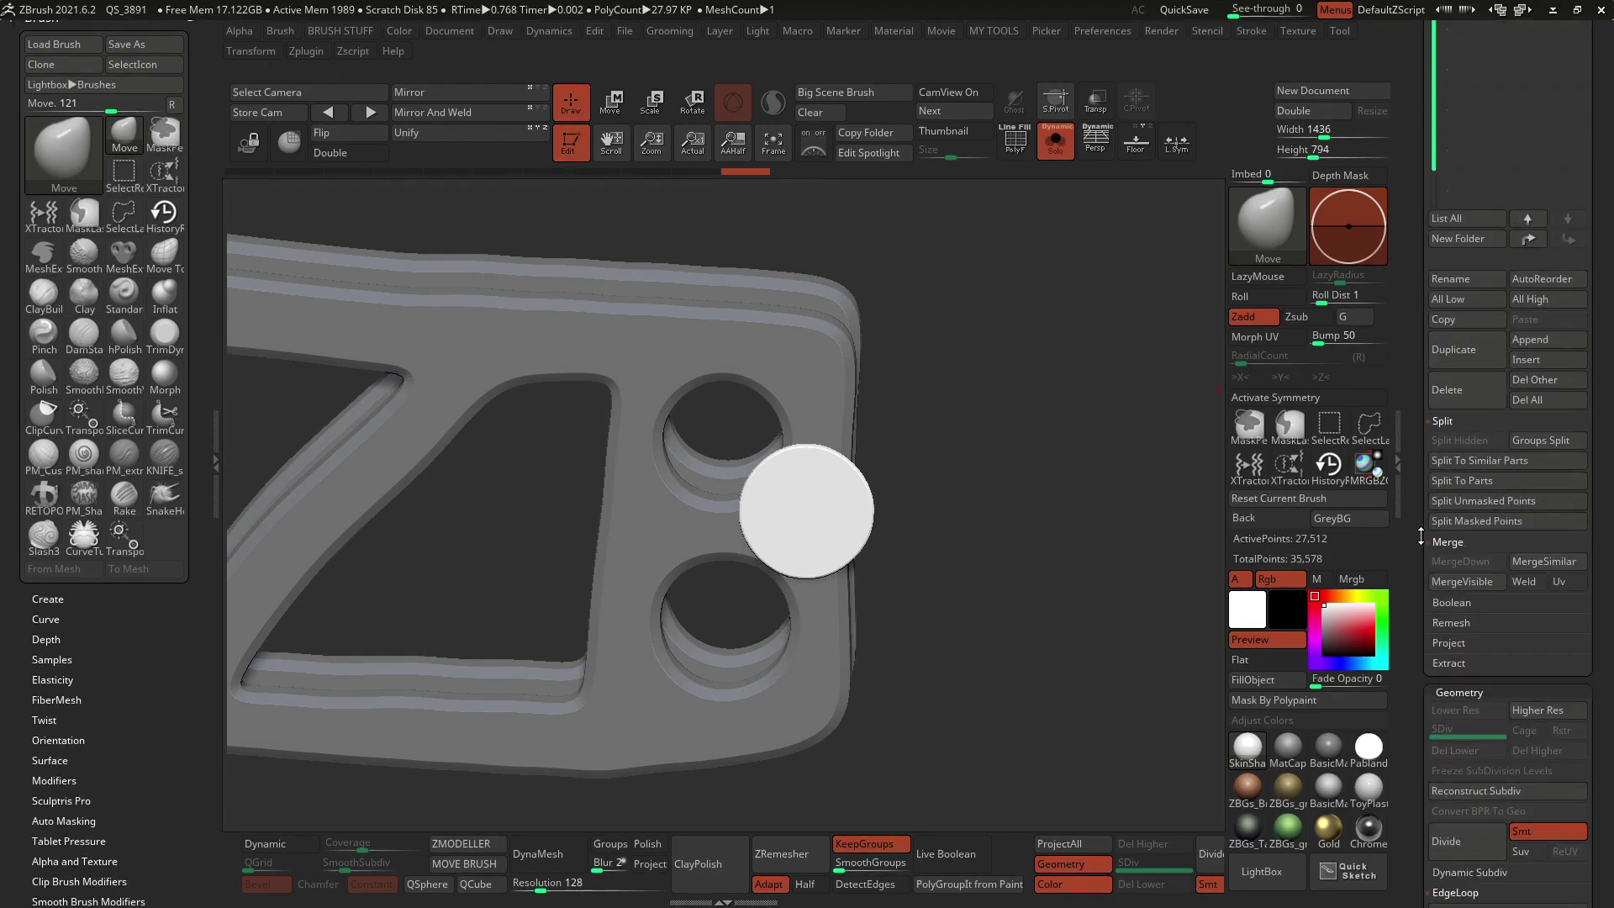
pyautogui.click(1488, 501)
pyautogui.scroll(5, 1417, 418)
pyautogui.click(1506, 319)
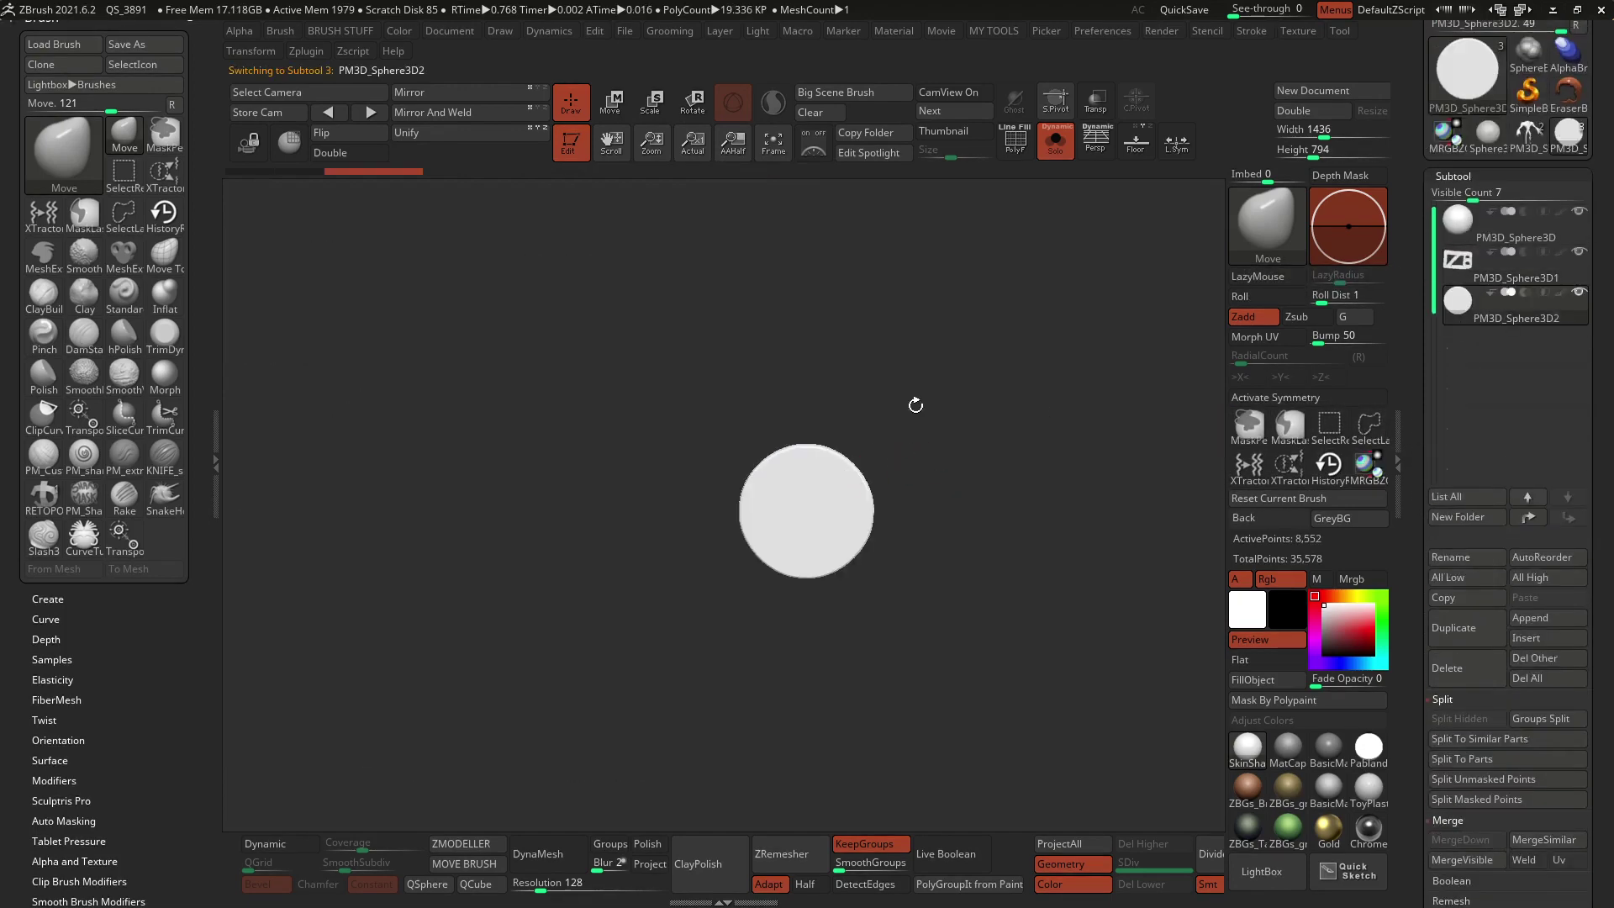
pyautogui.click(1056, 140)
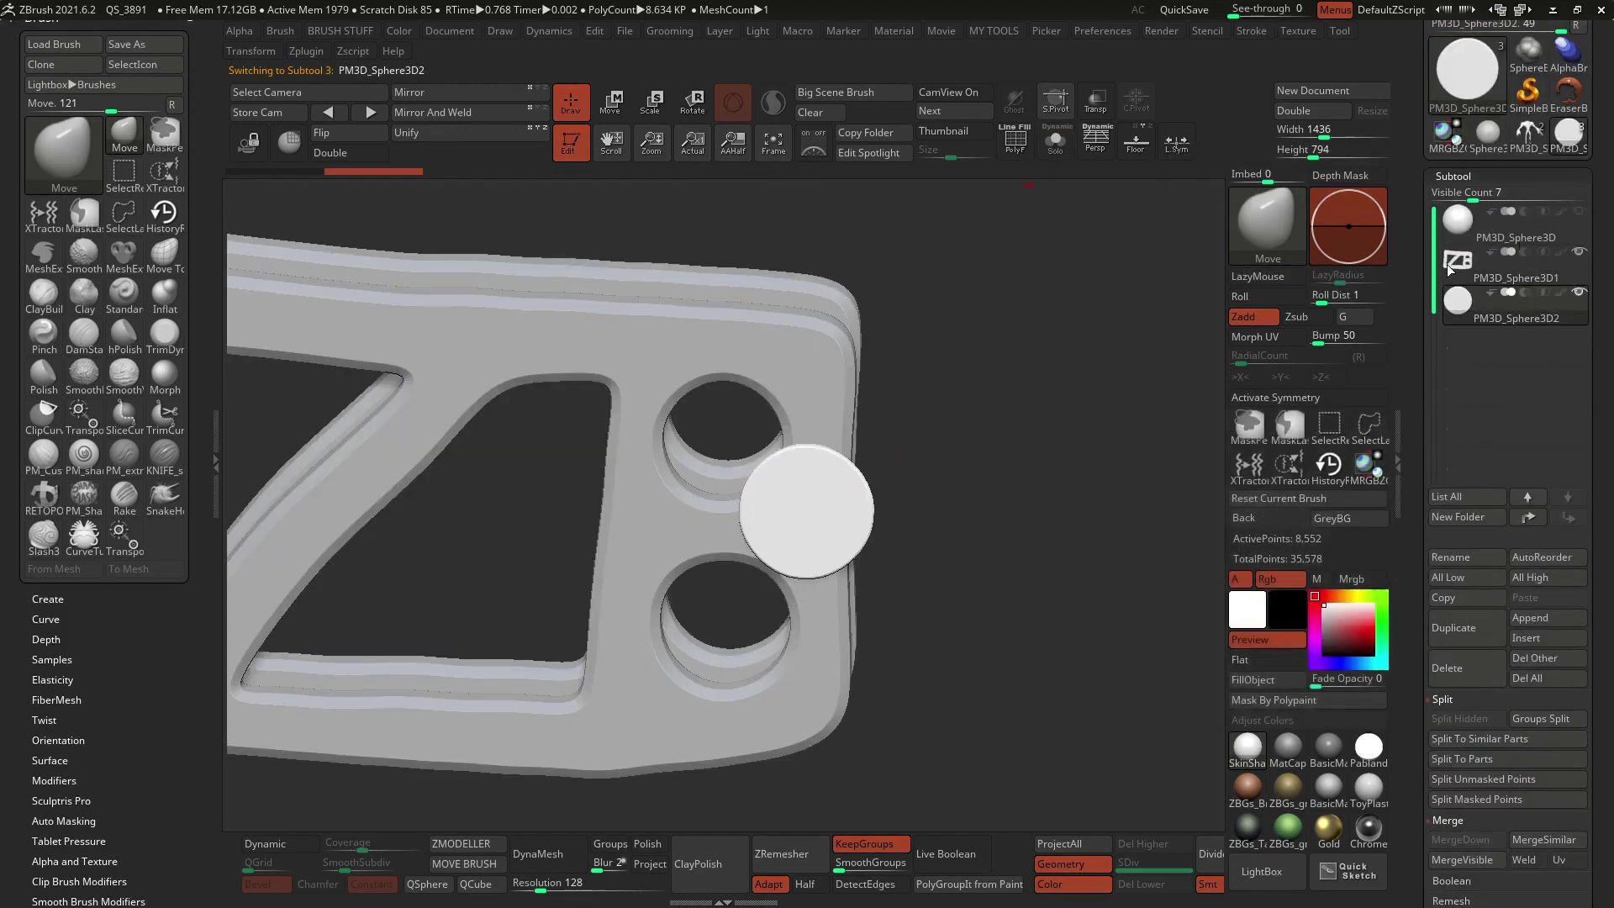
# Isolate the disc in a side view with the polyframe shown and mask one side of its thickness
pyautogui.keyDown('alt'); pyautogui.moveTo(1142, 487); pyautogui.dragTo(1035, 377); pyautogui.keyUp('alt')
pyautogui.press('w')
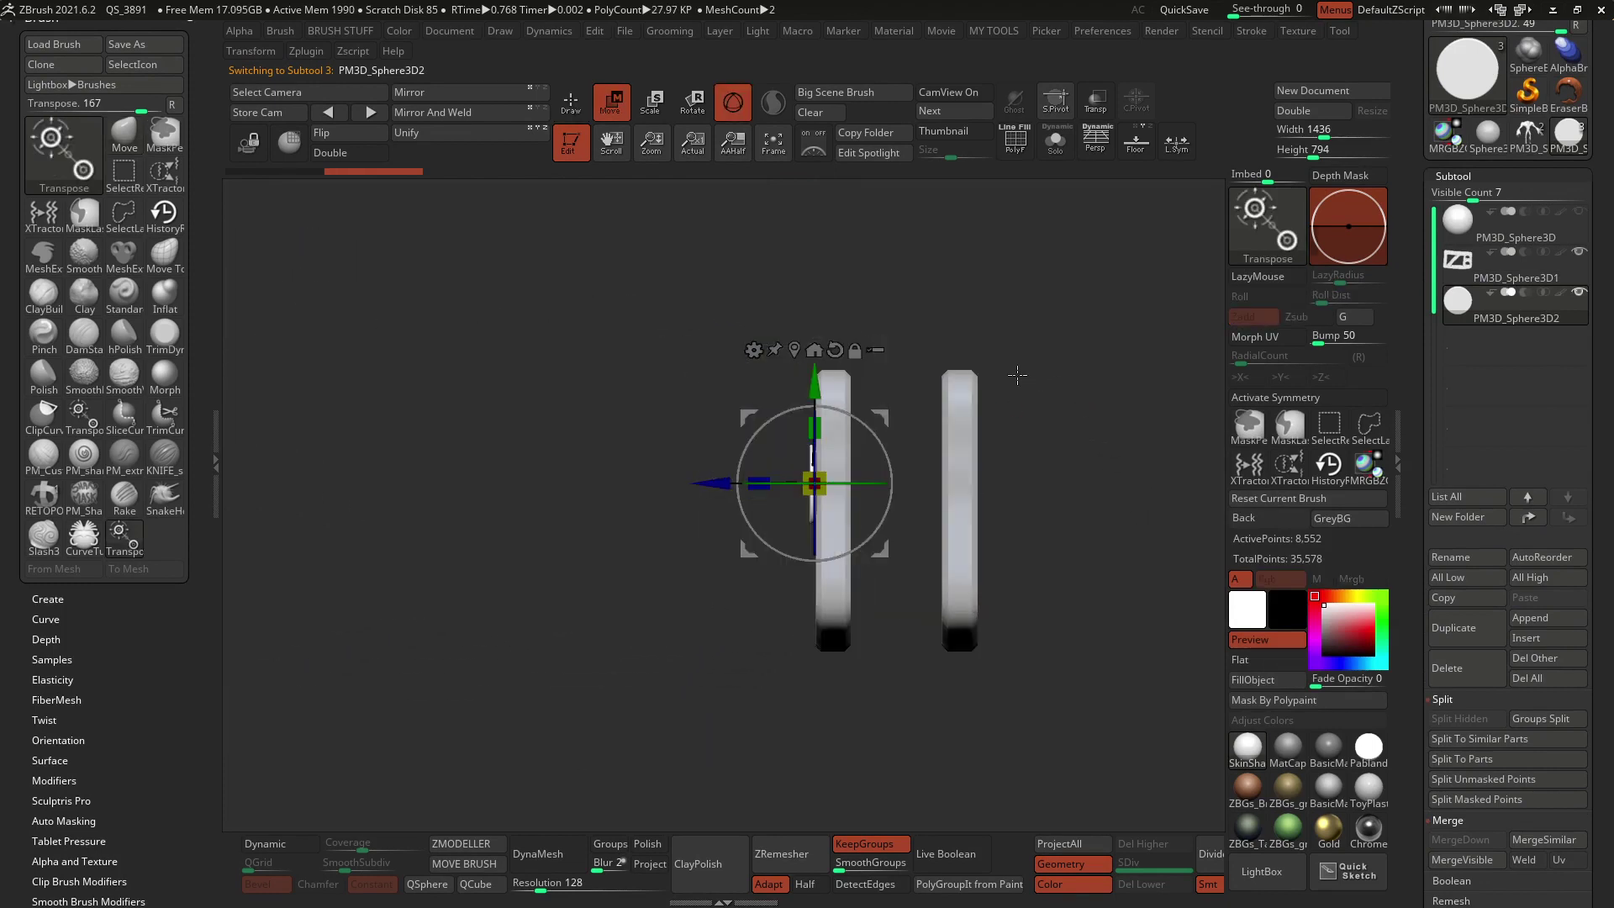
pyautogui.press('f')
pyautogui.hotkey('alt', 's')
pyautogui.moveTo(676, 379)
pyautogui.keyDown('alt'); pyautogui.mouseDown()
pyautogui.moveTo(703, 505)
pyautogui.moveTo(847, 475)
pyautogui.mouseUp(); pyautogui.keyUp('alt')
pyautogui.press('q')
pyautogui.hotkey('shift', 'f')
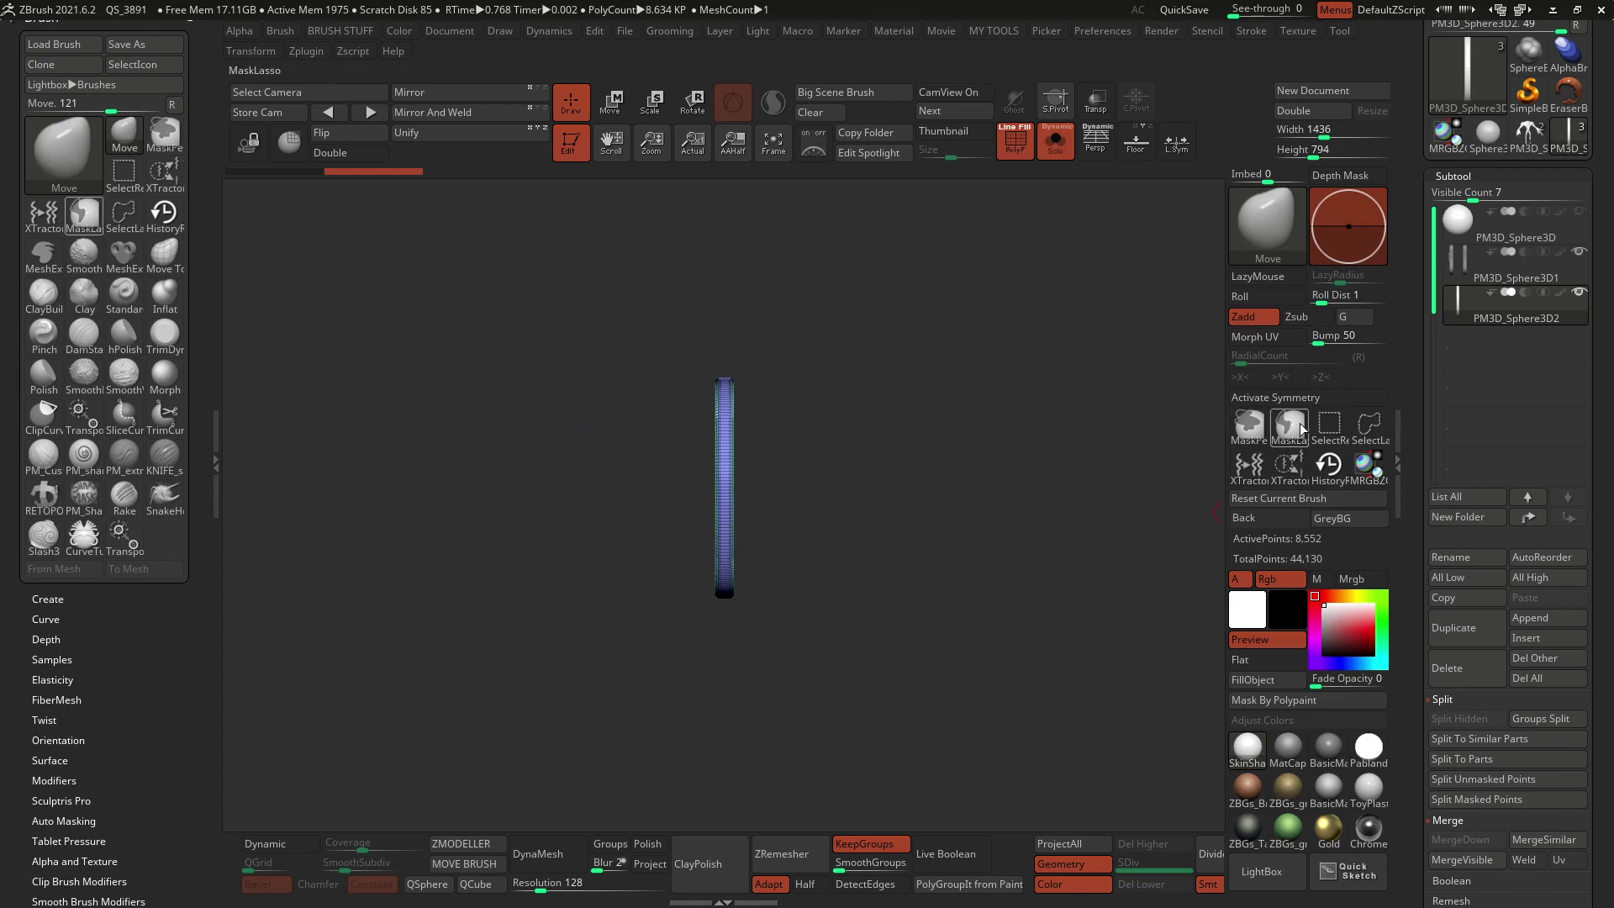
pyautogui.click(1261, 422)
pyautogui.keyDown('alt'); pyautogui.moveTo(890, 402); pyautogui.dragTo(883, 433); pyautogui.keyUp('alt')
pyautogui.moveTo(619, 295)
pyautogui.keyDown('ctrl'); pyautogui.mouseDown()
pyautogui.moveTo(654, 322)
pyautogui.moveTo(673, 621)
pyautogui.moveTo(731, 694)
pyautogui.mouseUp(); pyautogui.keyUp('ctrl')
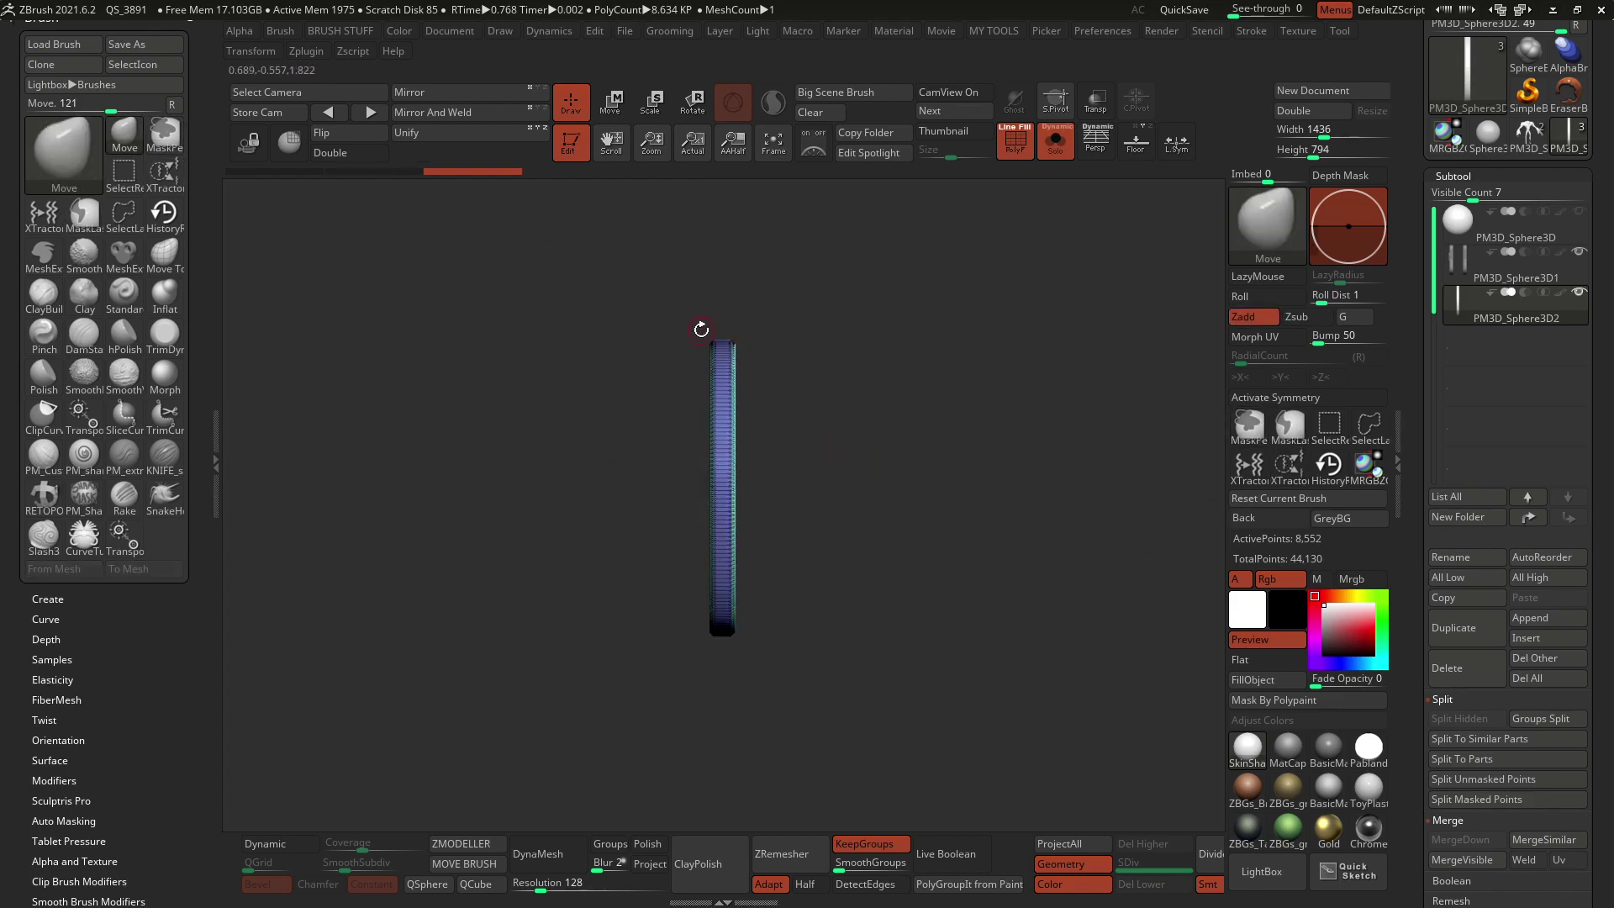
# Stretch the disc's unmasked side through both slabs into a cylinder, clear the mask and adjust the cylinder's position along its length
pyautogui.press('w')
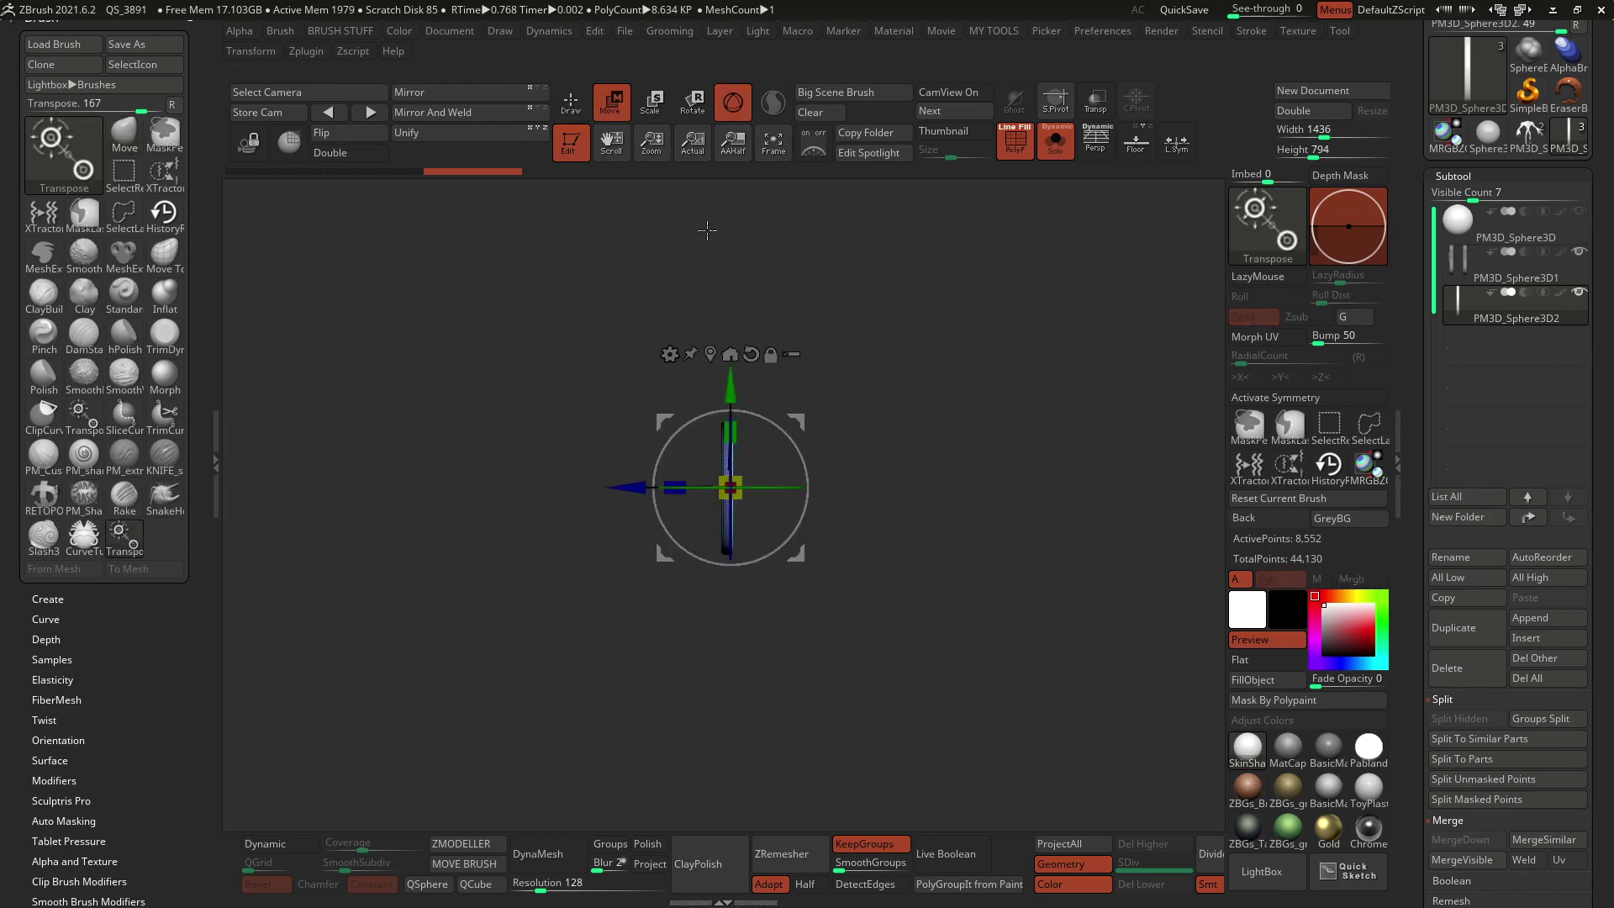
pyautogui.moveTo(631, 487)
pyautogui.mouseDown()
pyautogui.moveTo(1041, 488)
pyautogui.moveTo(934, 472)
pyautogui.mouseUp()
pyautogui.hotkey('shift', 's')
pyautogui.press('q')
pyautogui.keyDown('ctrl'); pyautogui.moveTo(596, 429); pyautogui.dragTo(618, 496); pyautogui.keyUp('ctrl')
pyautogui.press('w')
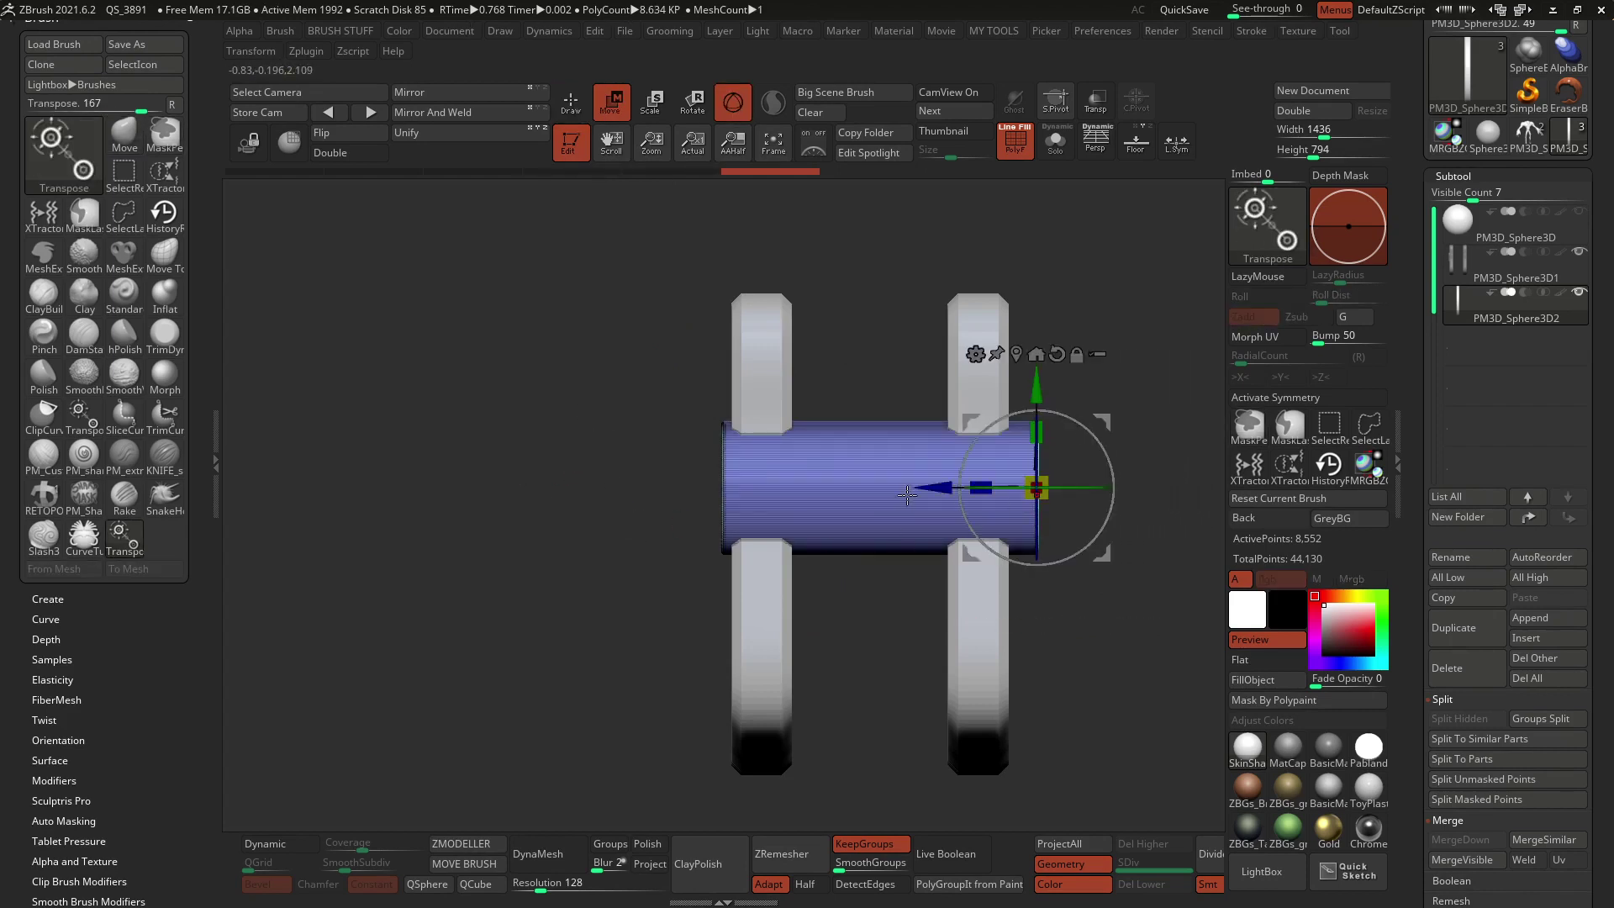
pyautogui.moveTo(934, 487); pyautogui.dragTo(920, 487)
pyautogui.keyDown('shift'); pyautogui.moveTo(667, 504); pyautogui.dragTo(514, 519); pyautogui.keyUp('shift')
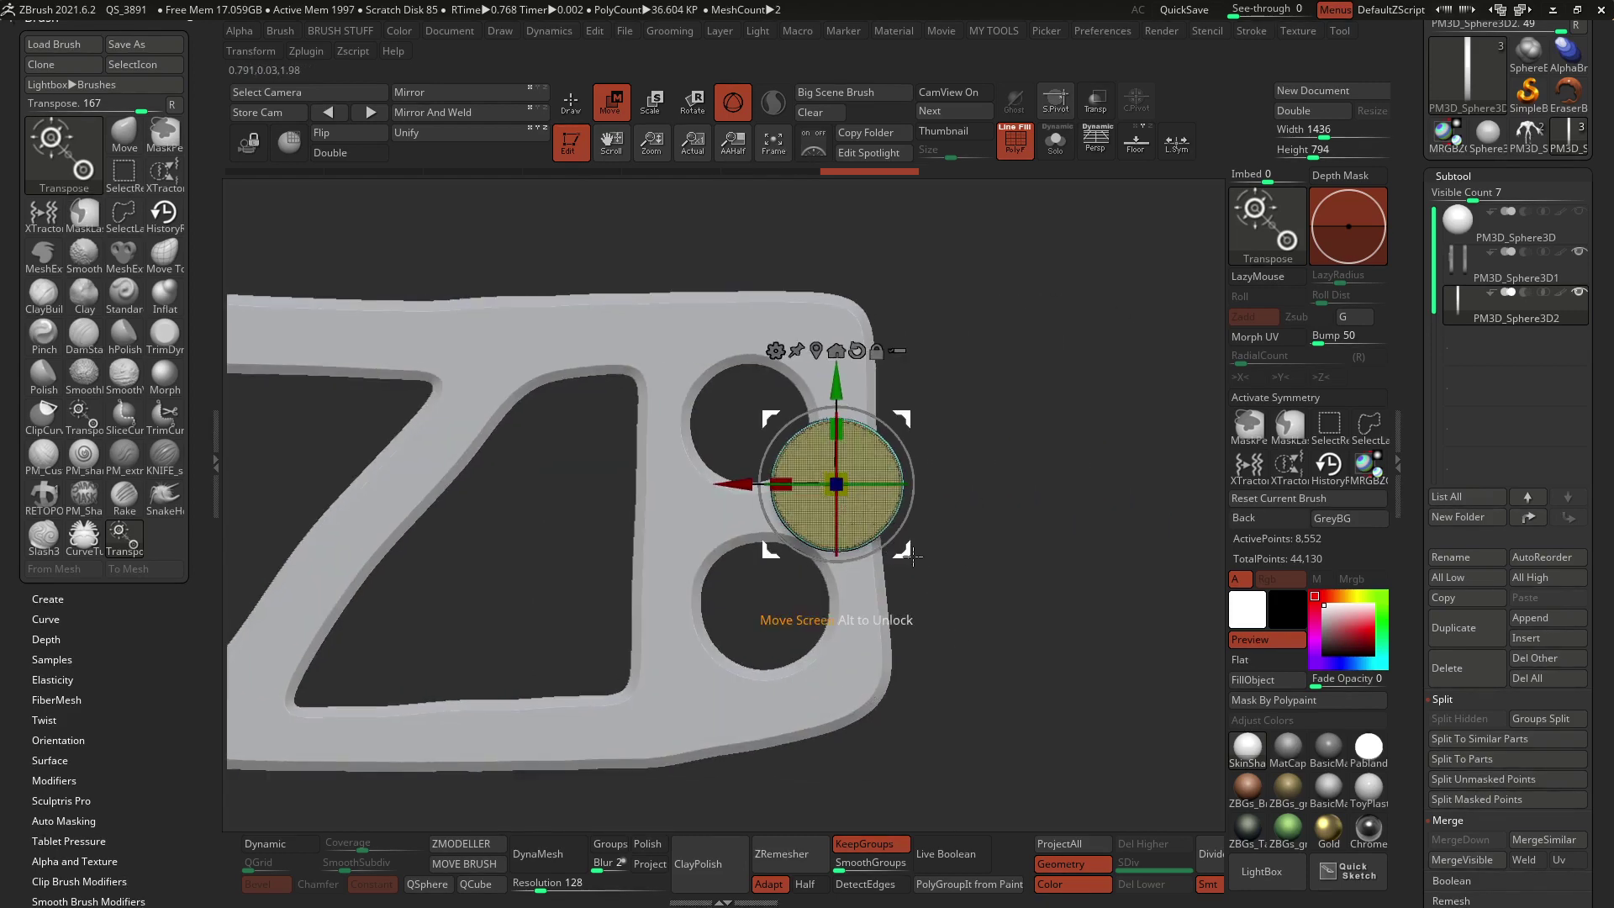
# Try moving the cylinder onto the upper round hole, check it from an angle and undo the move
pyautogui.moveTo(908, 553); pyautogui.dragTo(847, 496)
pyautogui.press('q')
pyautogui.moveTo(1010, 395); pyautogui.dragTo(966, 433)
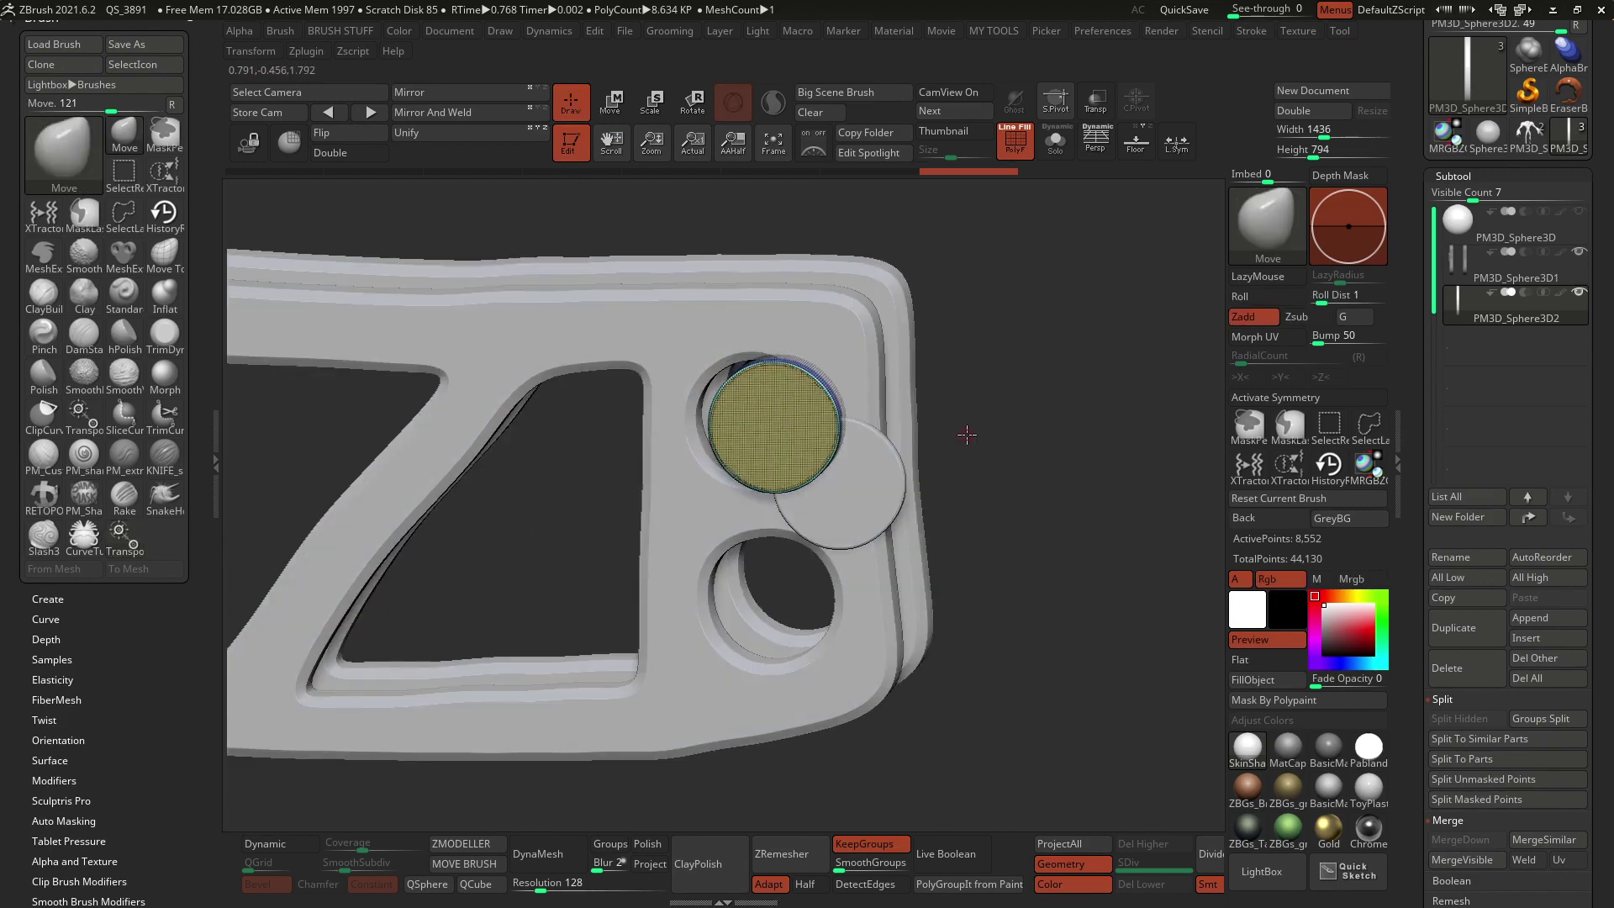
pyautogui.hotkey('ctrl', 'z')
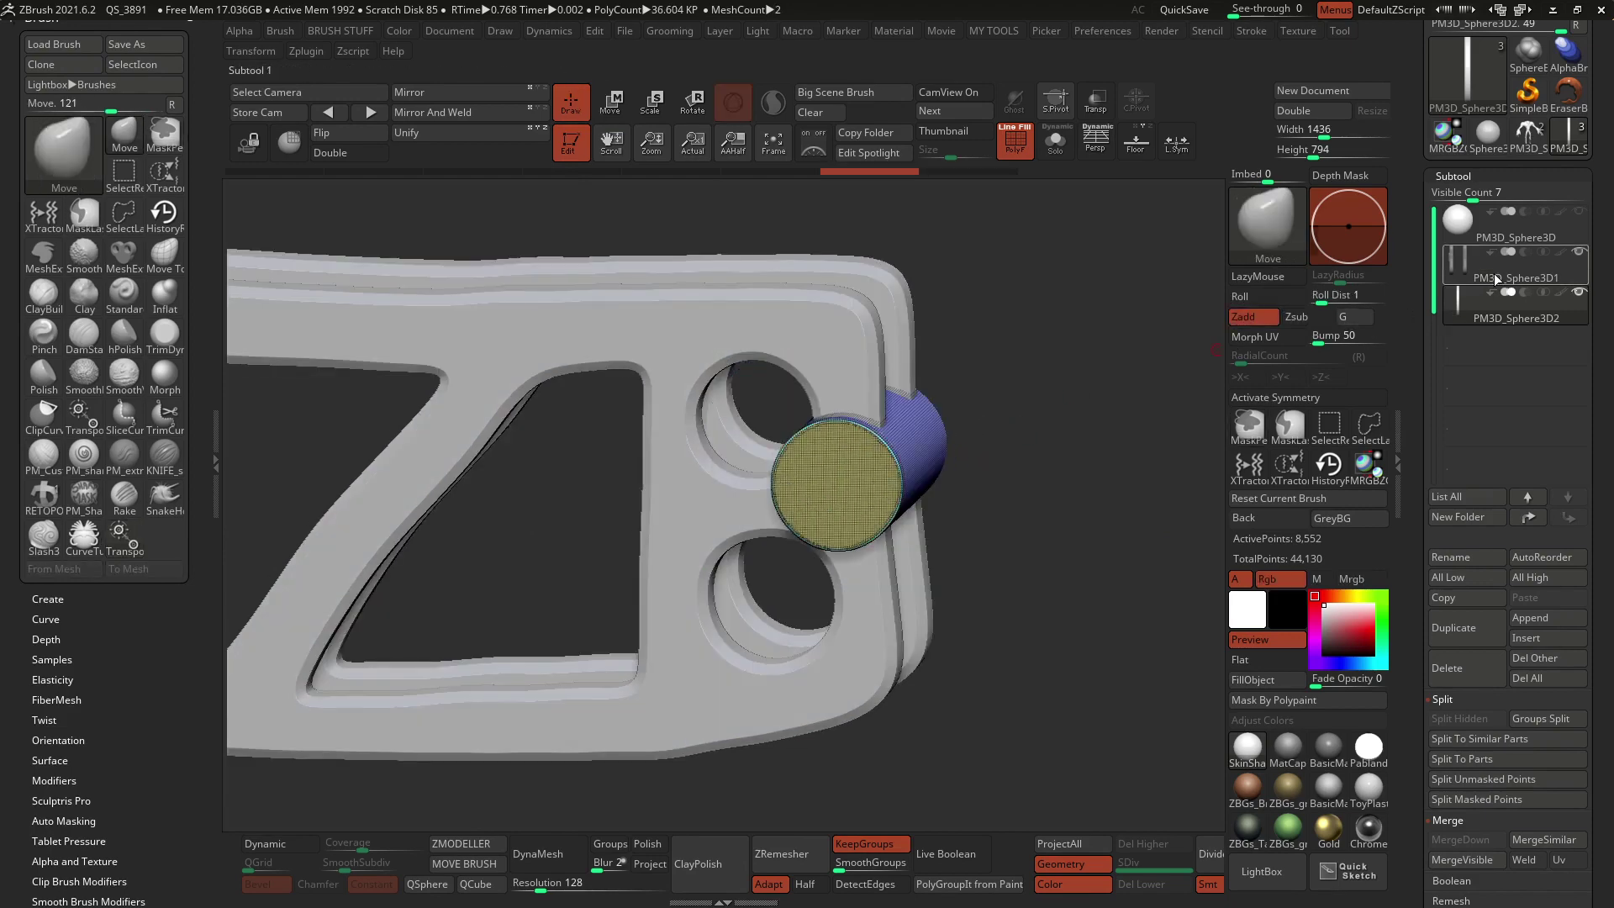
# Select the double-slab subtool and remove the leftover disc and the mask from it
pyautogui.moveTo(1562, 285)
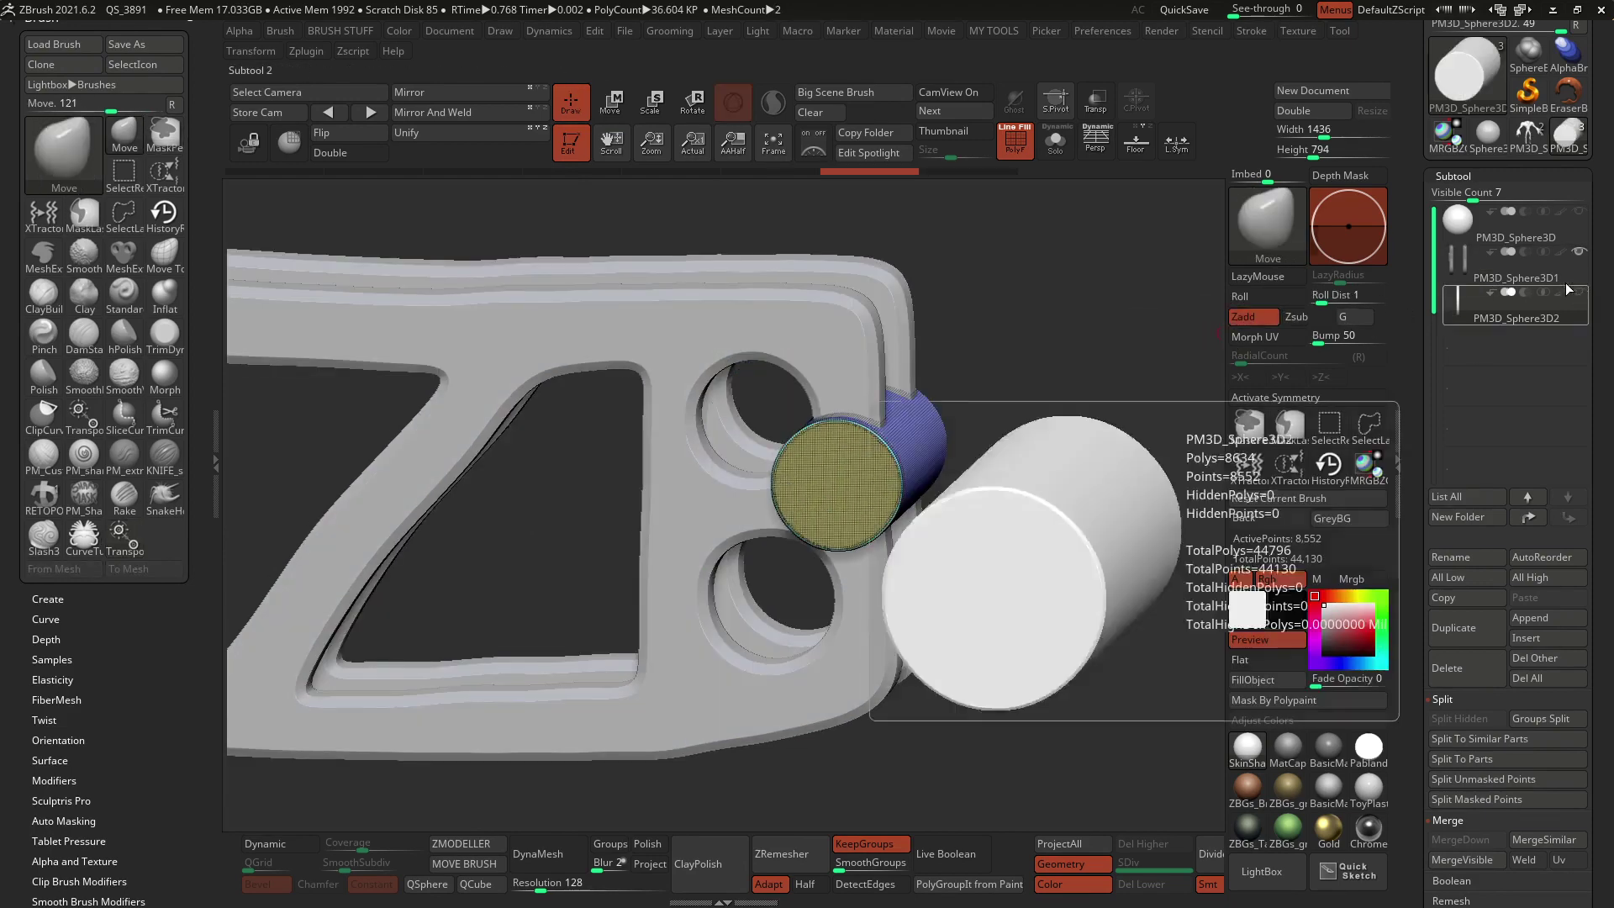
pyautogui.click(1526, 275)
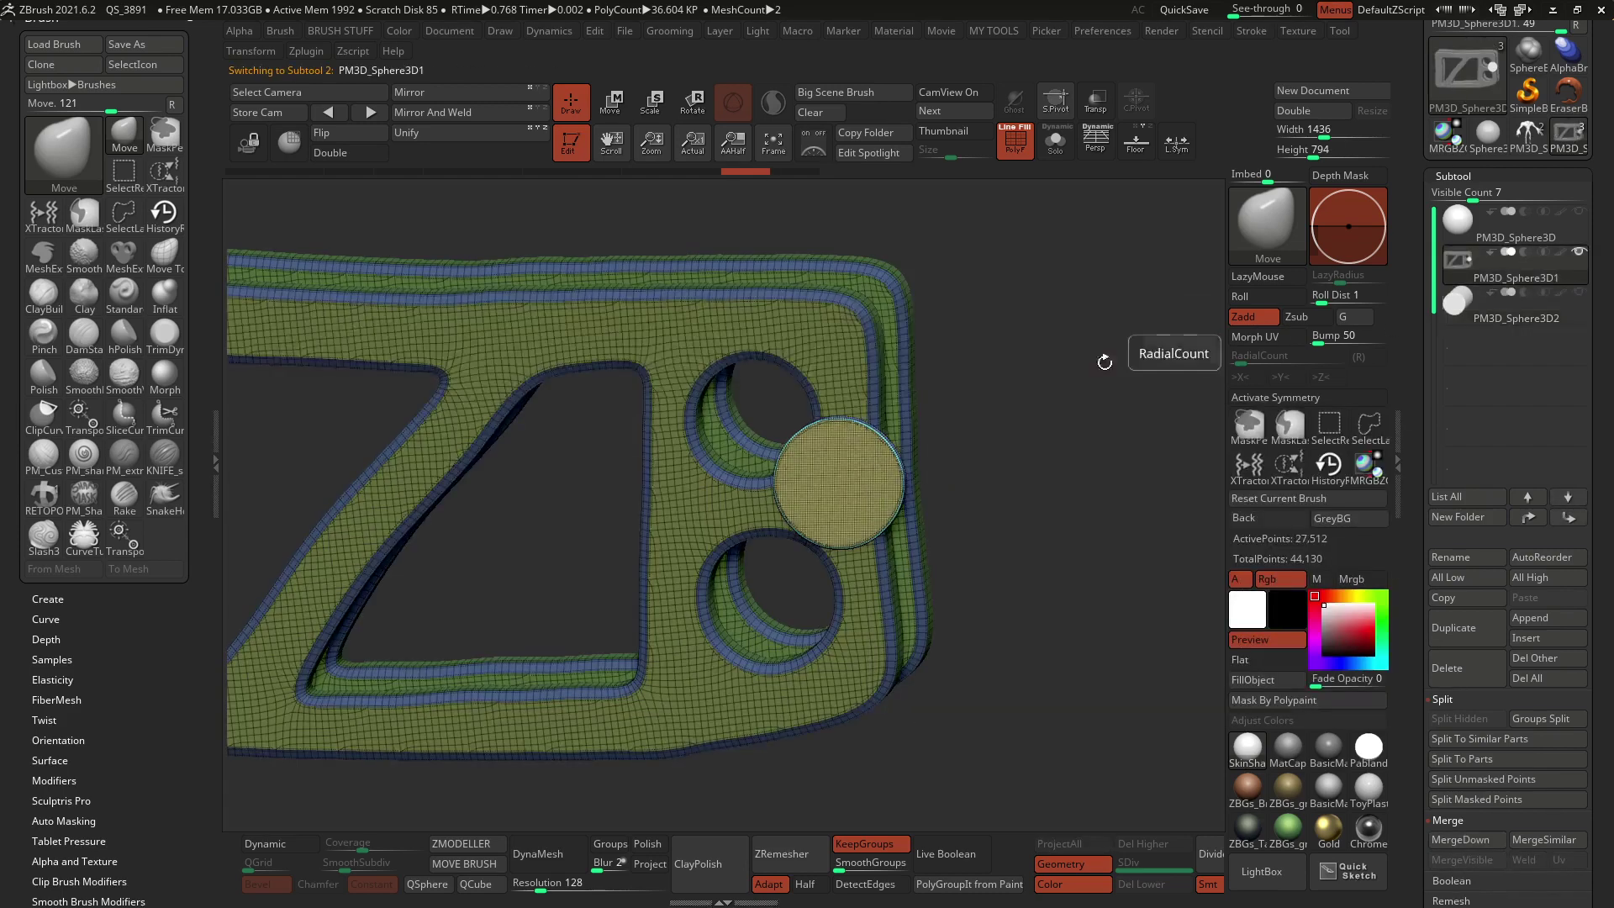
pyautogui.press('ctrl')
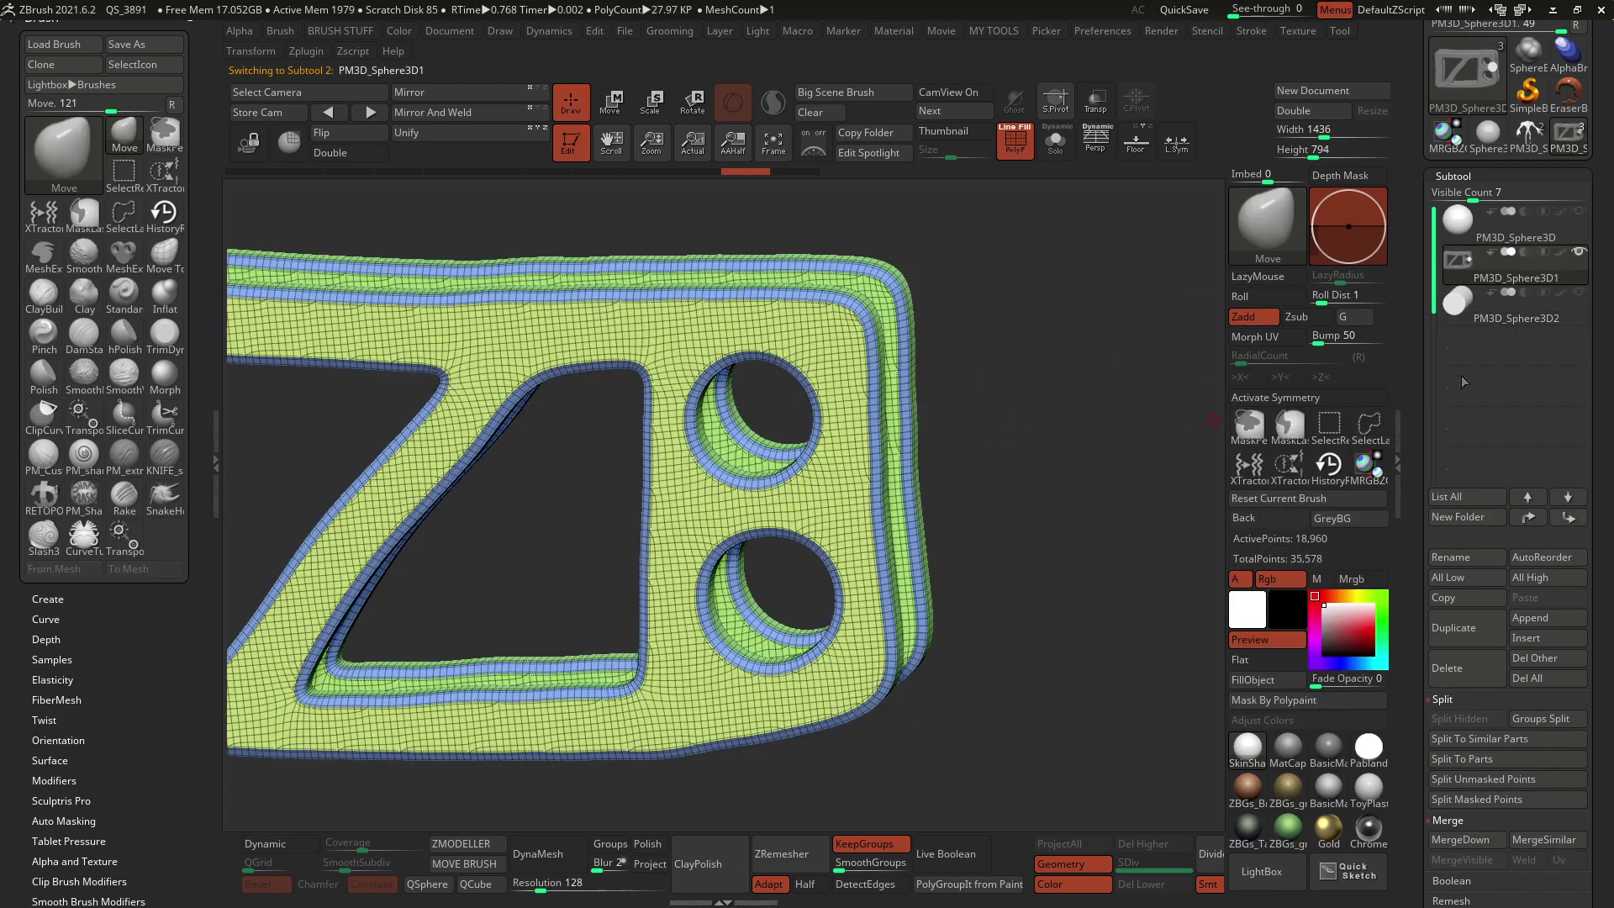
# Show and select the cylinder subtool, and move it in a straight-on view so it sits centred in the upper round hole
pyautogui.click(1580, 295)
pyautogui.click(1521, 316)
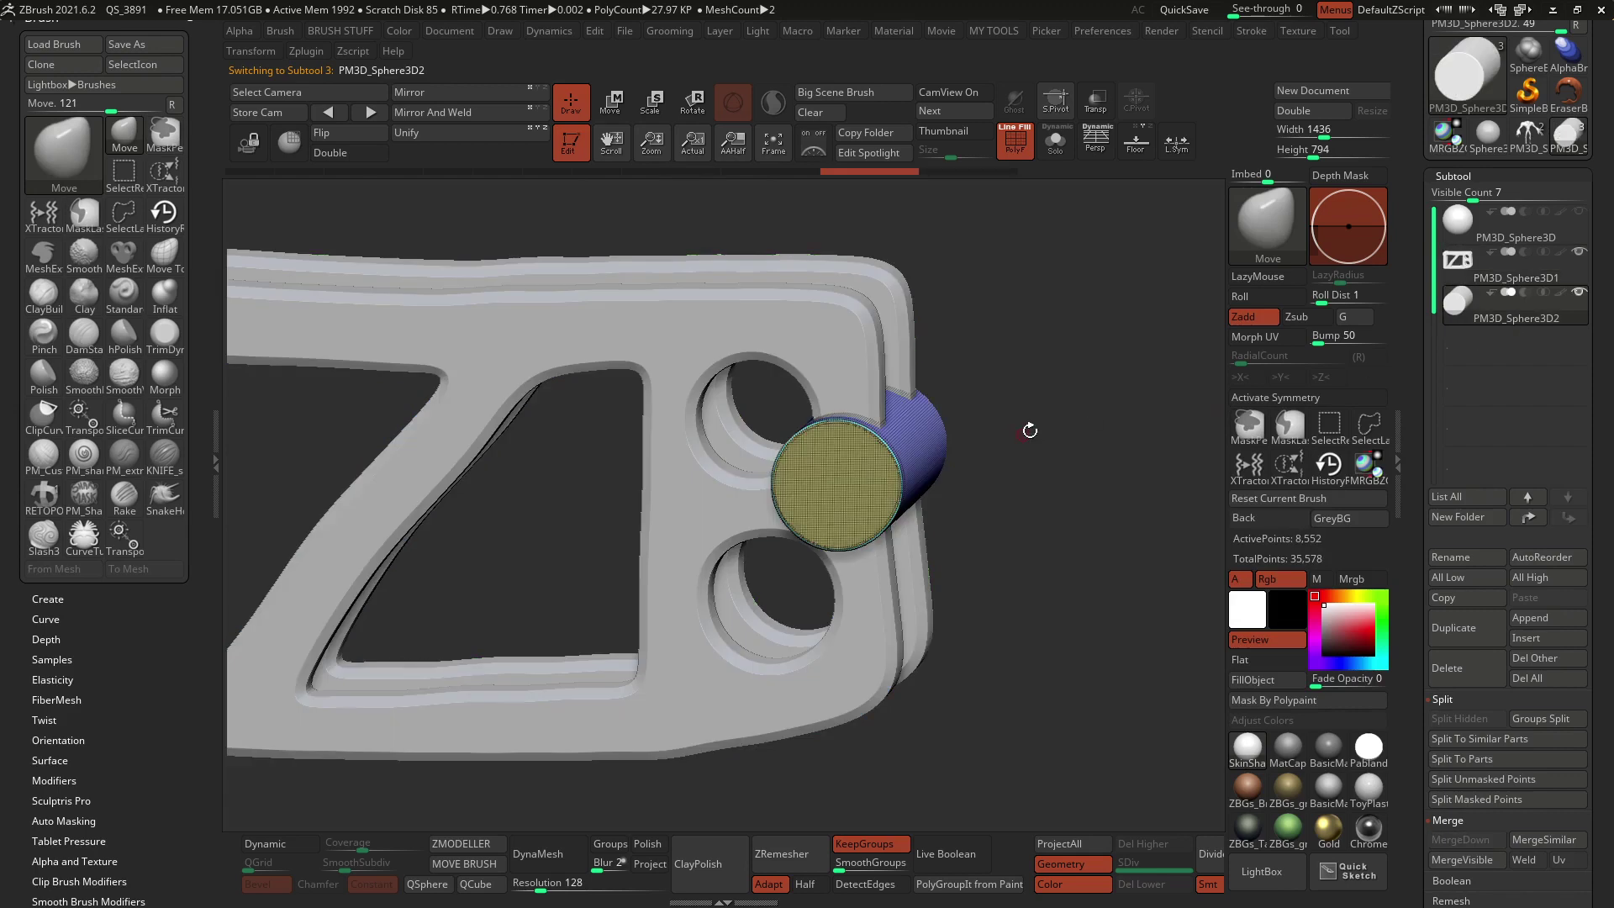
pyautogui.keyDown('shift'); pyautogui.moveTo(1042, 422); pyautogui.dragTo(1052, 412); pyautogui.keyUp('shift')
pyautogui.press('w')
pyautogui.moveTo(909, 546); pyautogui.dragTo(822, 479)
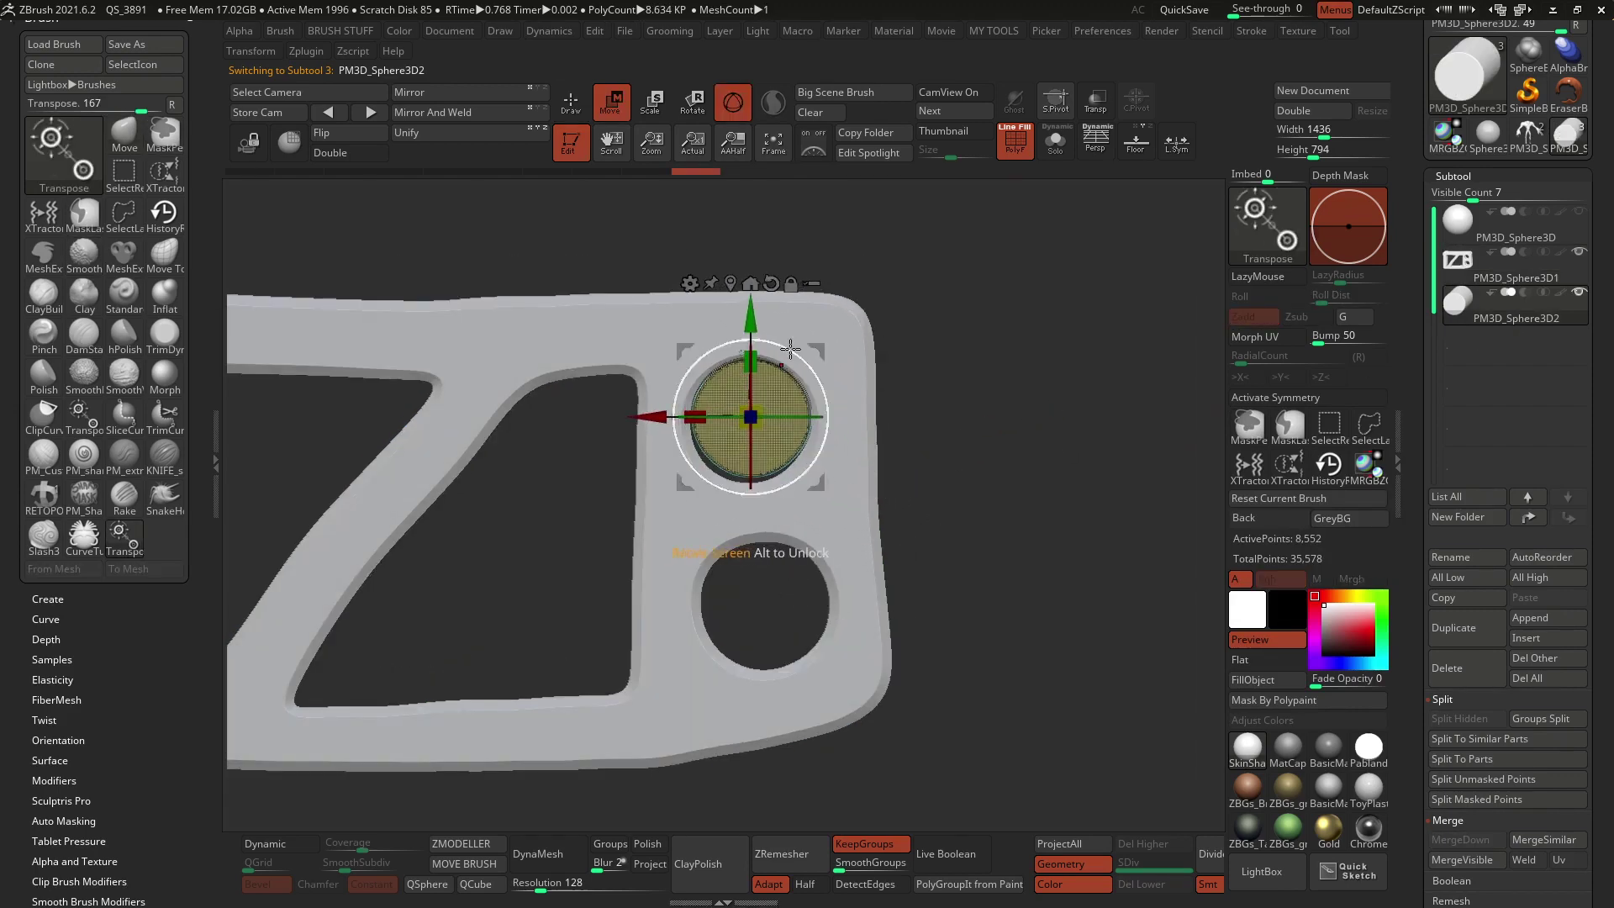
pyautogui.moveTo(803, 341); pyautogui.dragTo(800, 348)
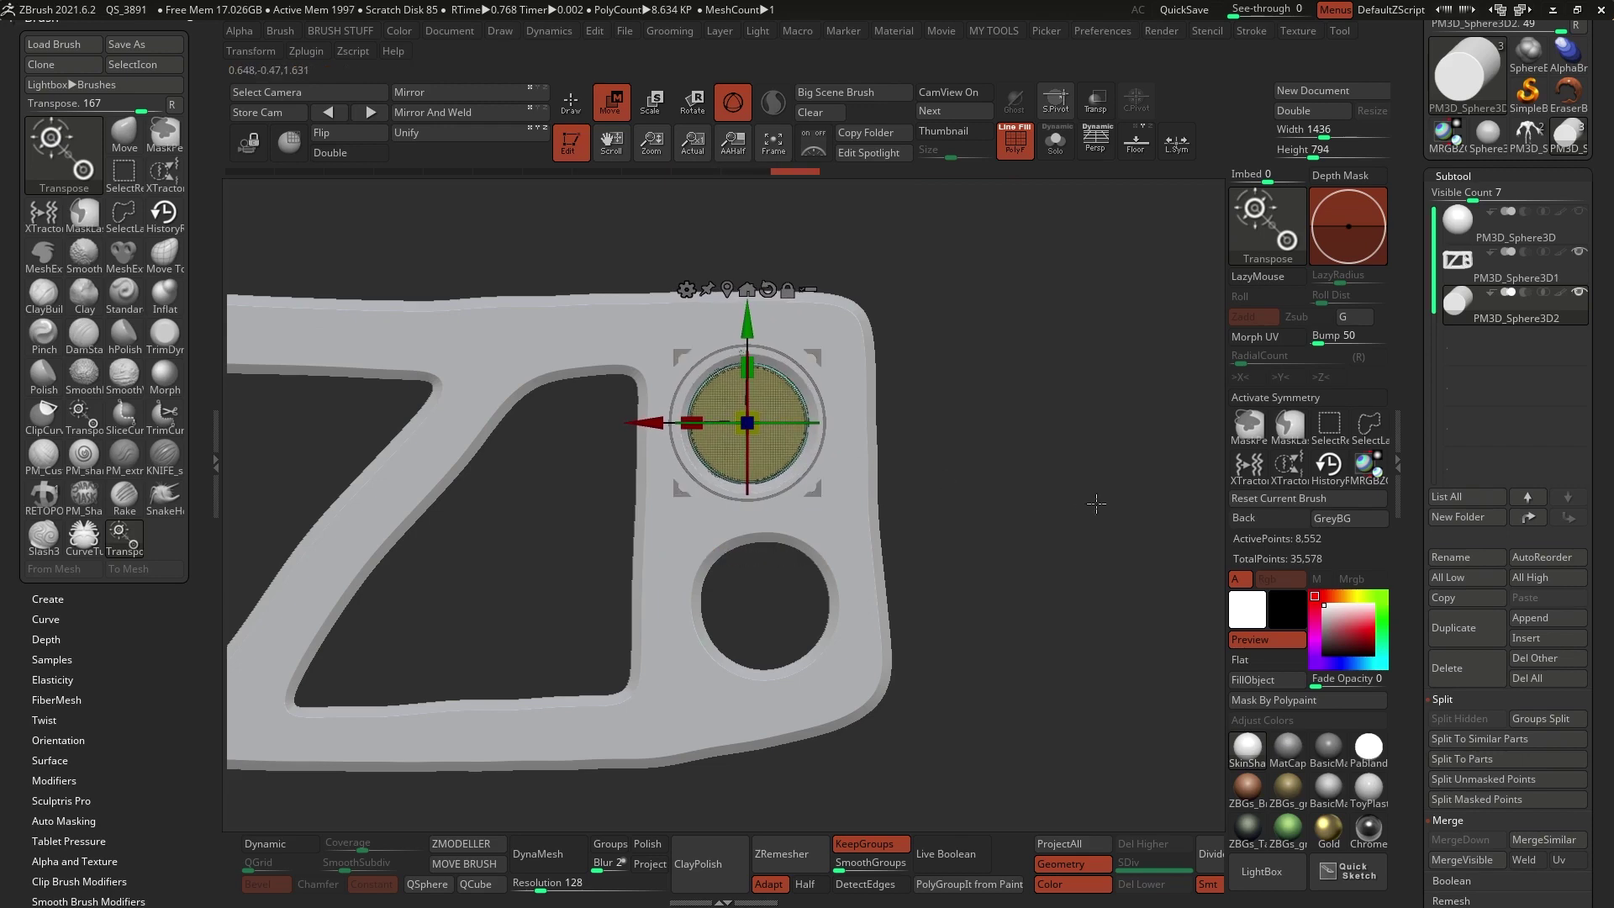
pyautogui.keyDown('alt'); pyautogui.moveTo(970, 444); pyautogui.dragTo(1028, 395); pyautogui.keyUp('alt')
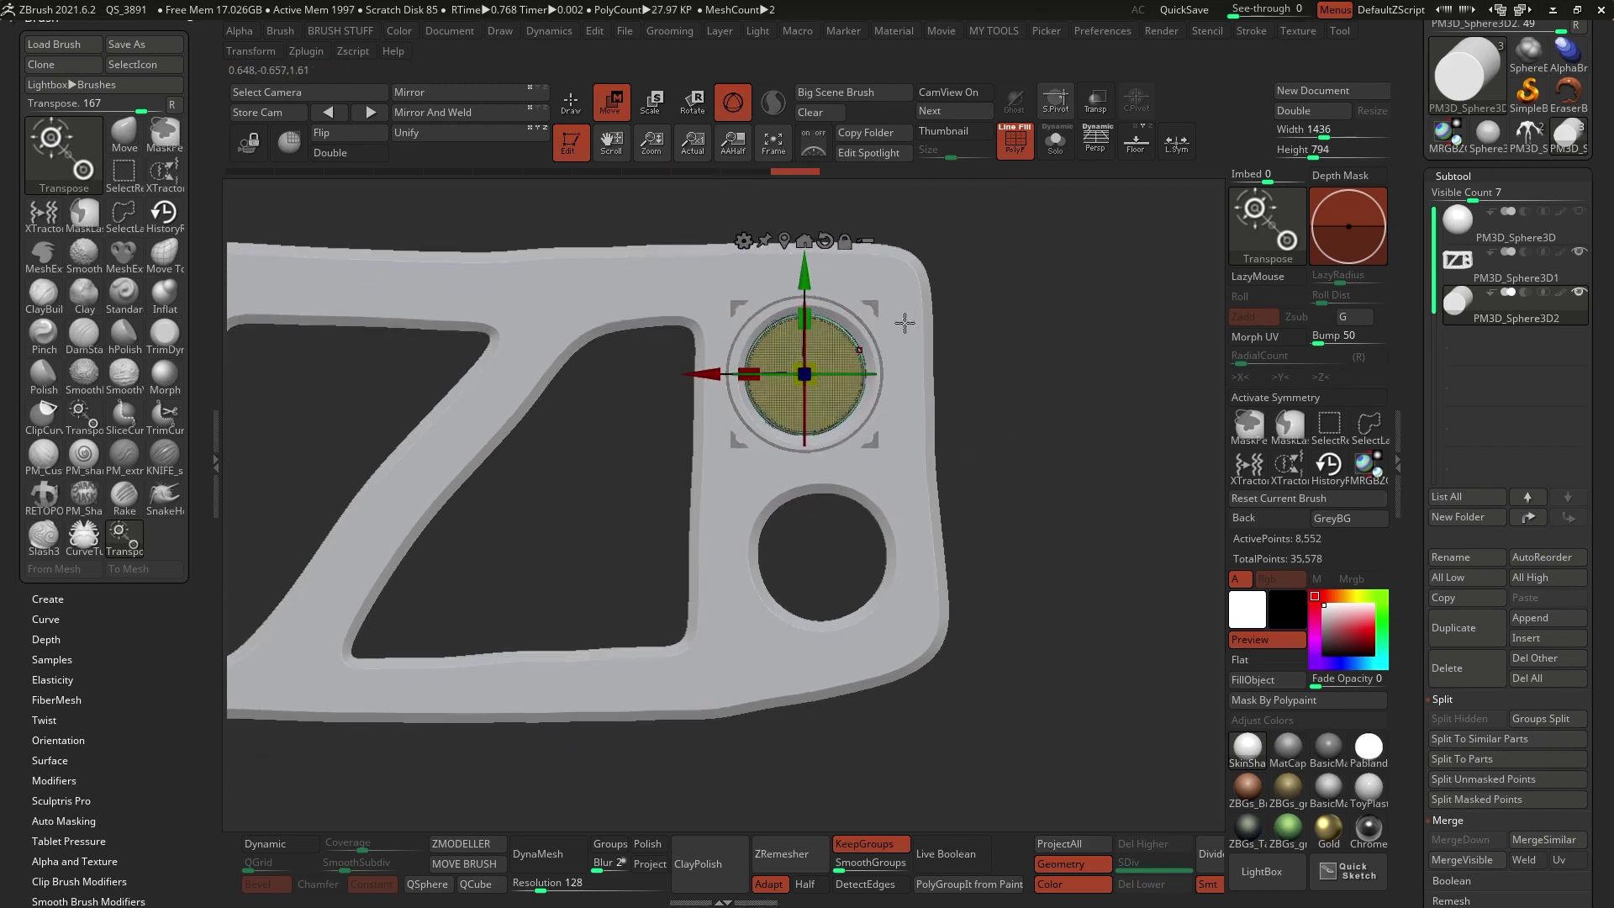
# Duplicate the cylinder into the lower round hole, enlarge the copy slightly to fit the hole and clear the mask
pyautogui.keyDown('ctrl'); pyautogui.moveTo(875, 306); pyautogui.dragTo(889, 488); pyautogui.keyUp('ctrl')
pyautogui.moveTo(831, 553); pyautogui.dragTo(840, 548)
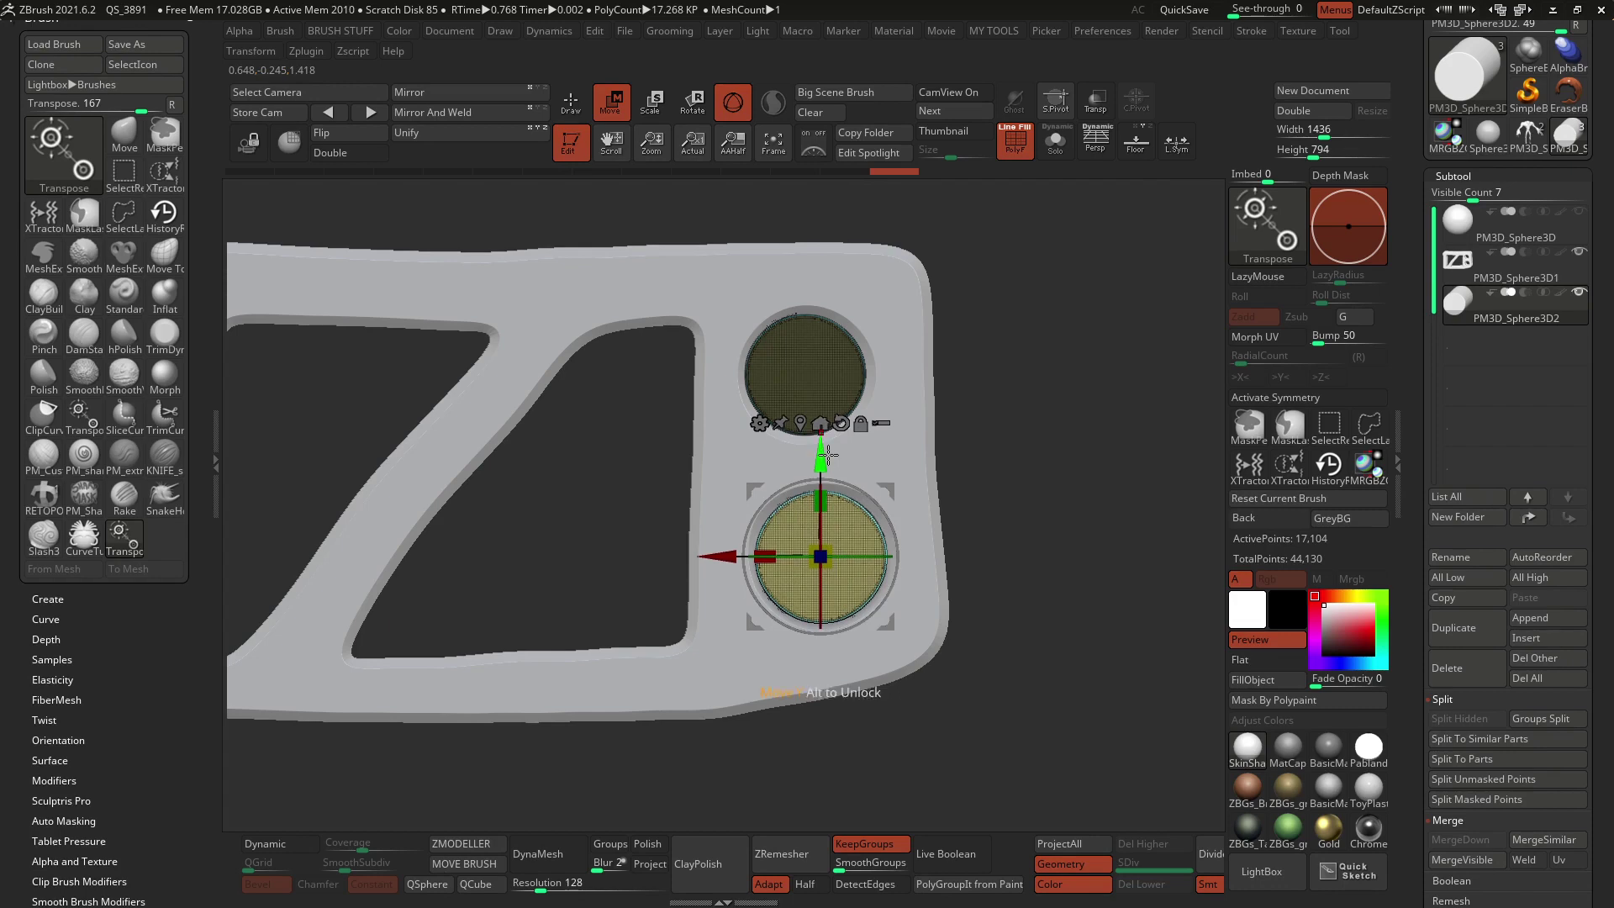
pyautogui.press('q')
pyautogui.moveTo(1010, 273)
pyautogui.keyDown('ctrl'); pyautogui.mouseDown()
pyautogui.moveTo(1050, 429)
pyautogui.moveTo(836, 371)
pyautogui.moveTo(1012, 457)
pyautogui.moveTo(881, 402)
pyautogui.mouseUp(); pyautogui.keyUp('ctrl')
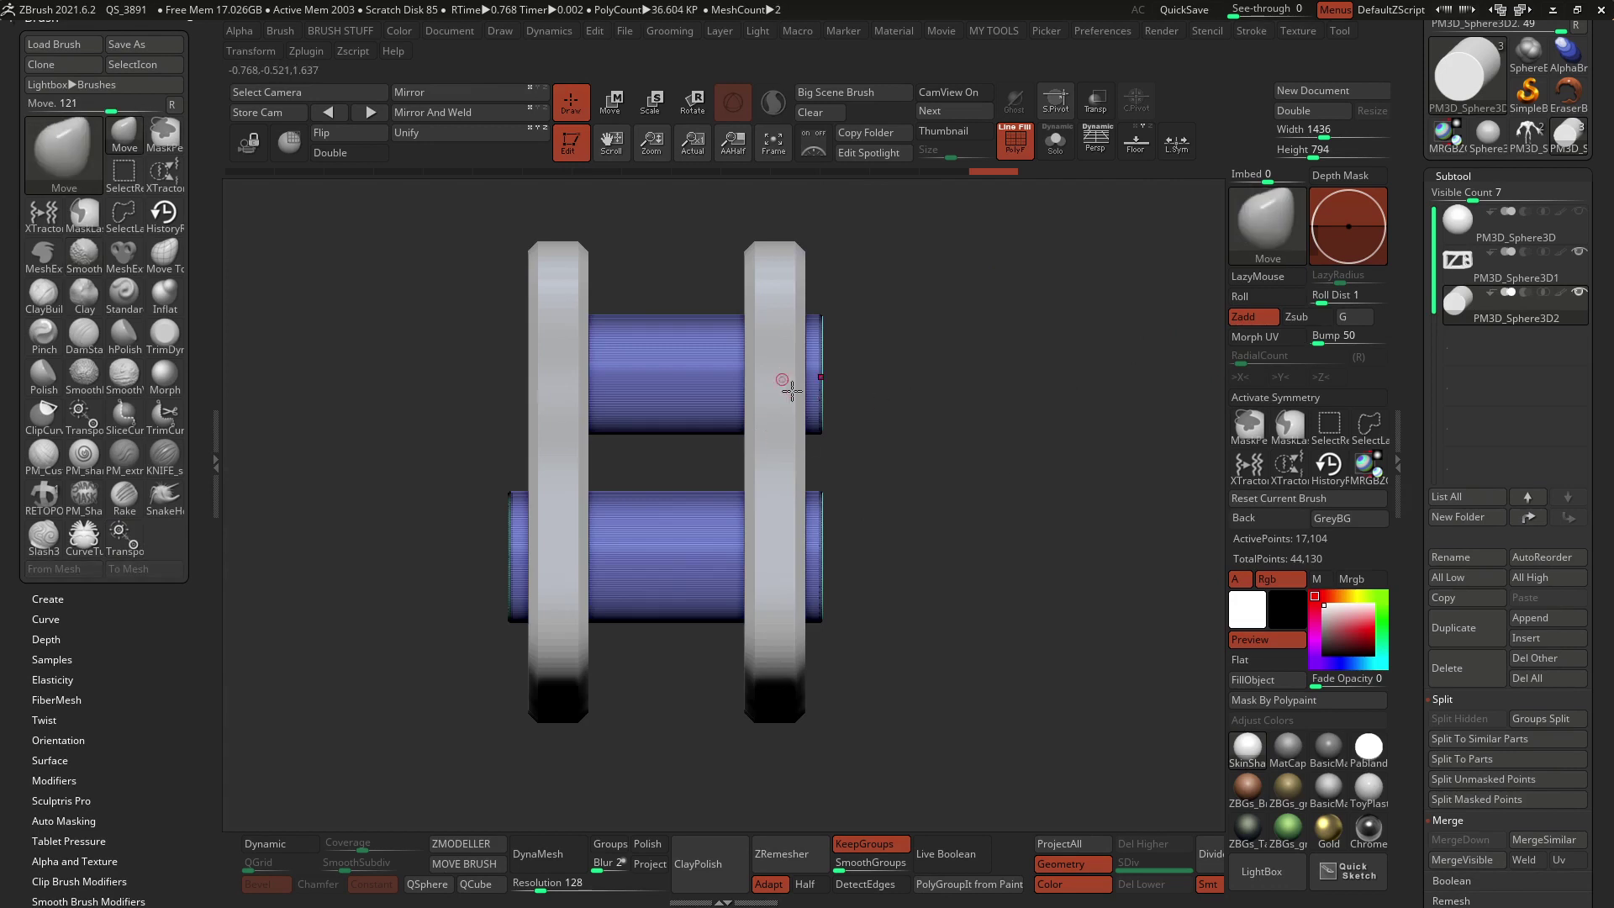
# Centre the gizmo on both cylinders in the side view and stretch them lengthwise beyond the outer faces of both slabs
pyautogui.hotkey('alt', 'shift', 's')
pyautogui.hotkey('alt', 'shift', 's')
pyautogui.press('w')
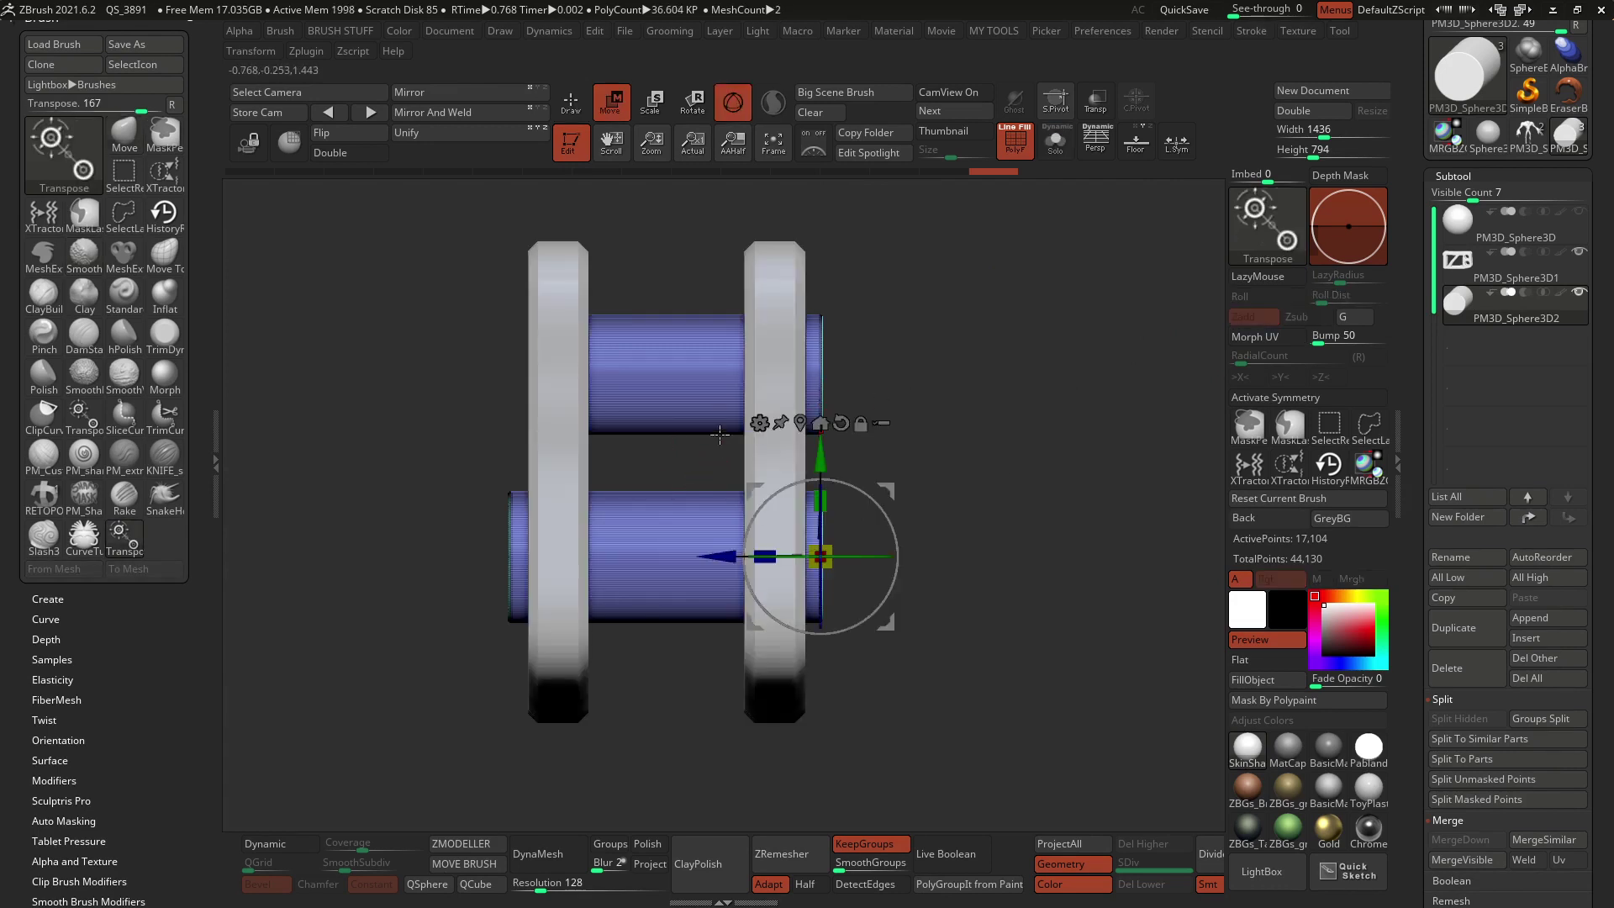
pyautogui.click(819, 418)
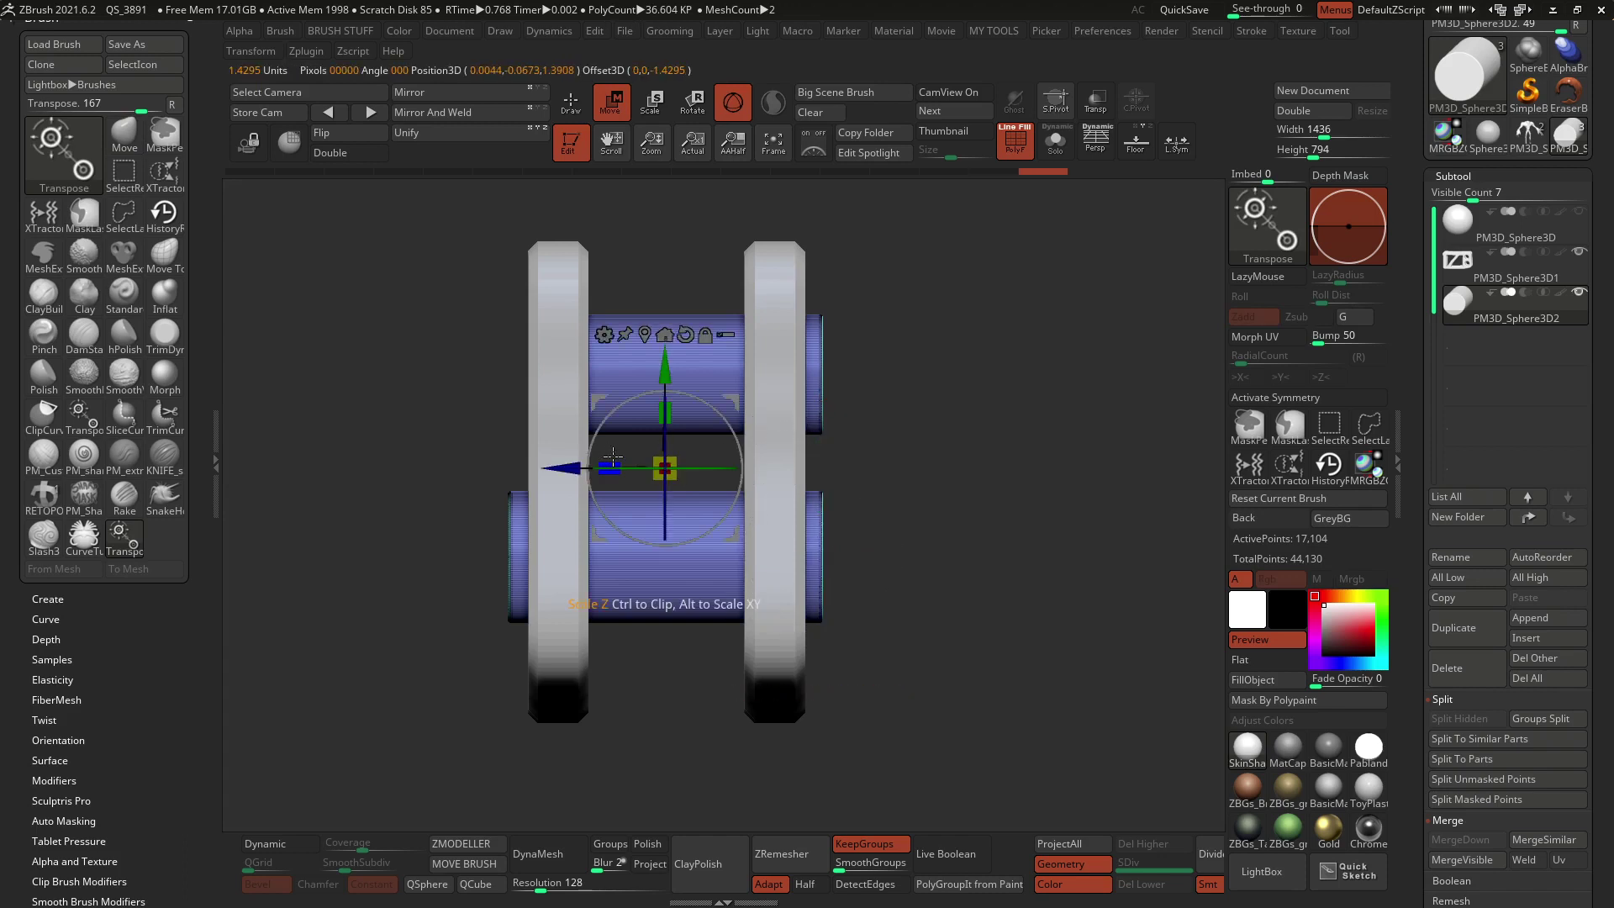
pyautogui.moveTo(615, 461); pyautogui.dragTo(517, 463)
pyautogui.press('q')
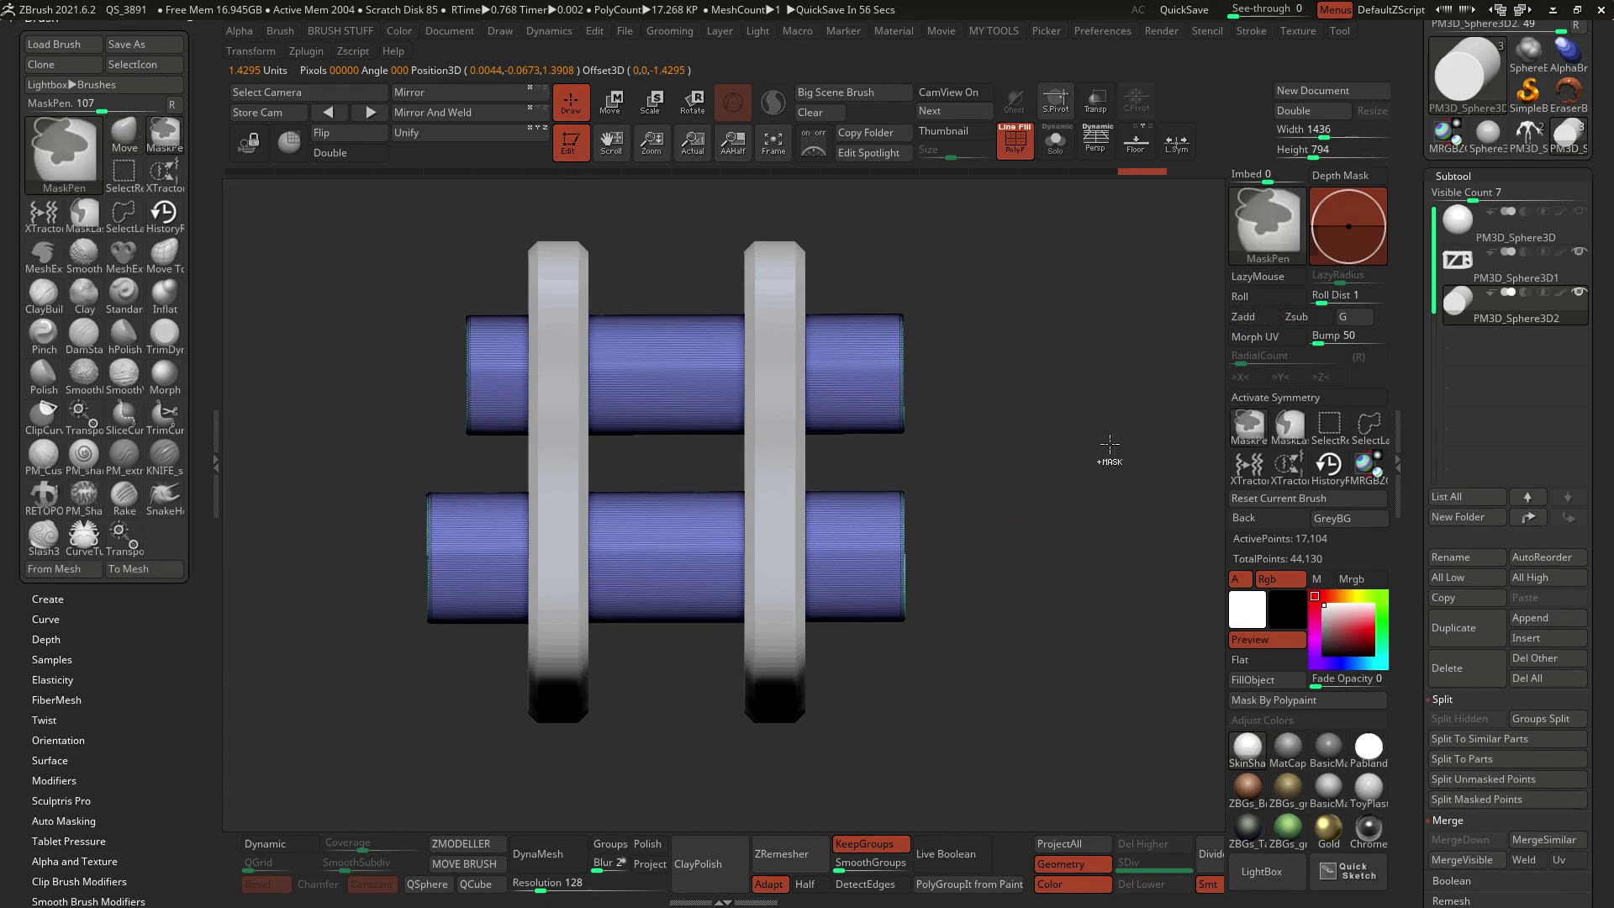
# Trim both ends of the two cylinders with the ClipCurve brush, cutting straight just outside each slab's outer face
pyautogui.hotkey('ctrl', 'shift')
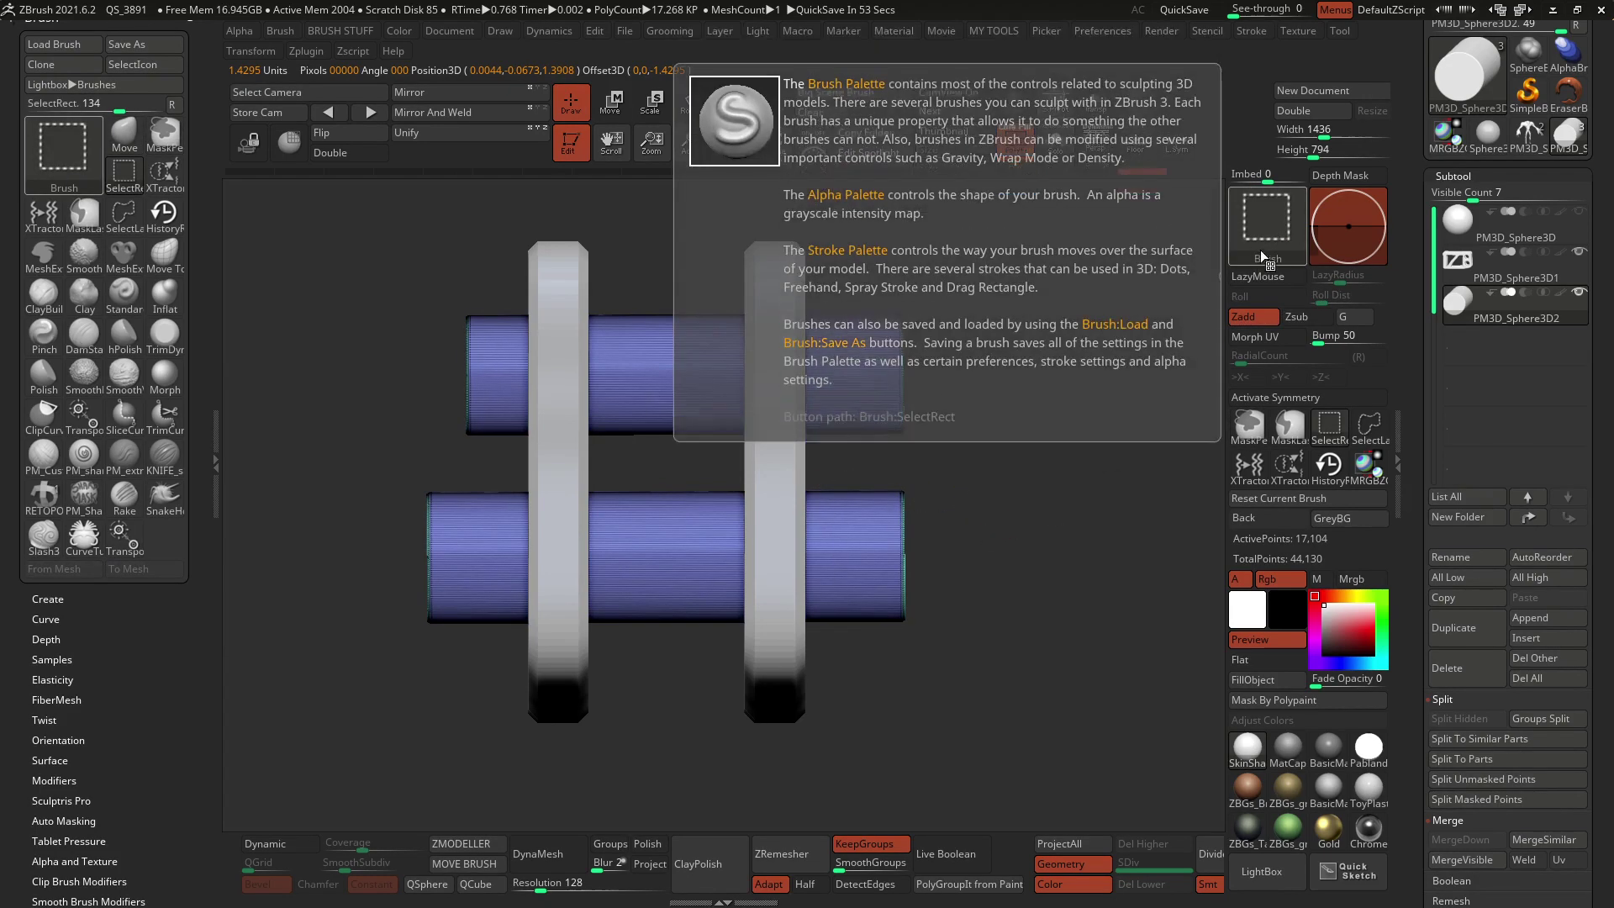
pyautogui.click(1265, 221)
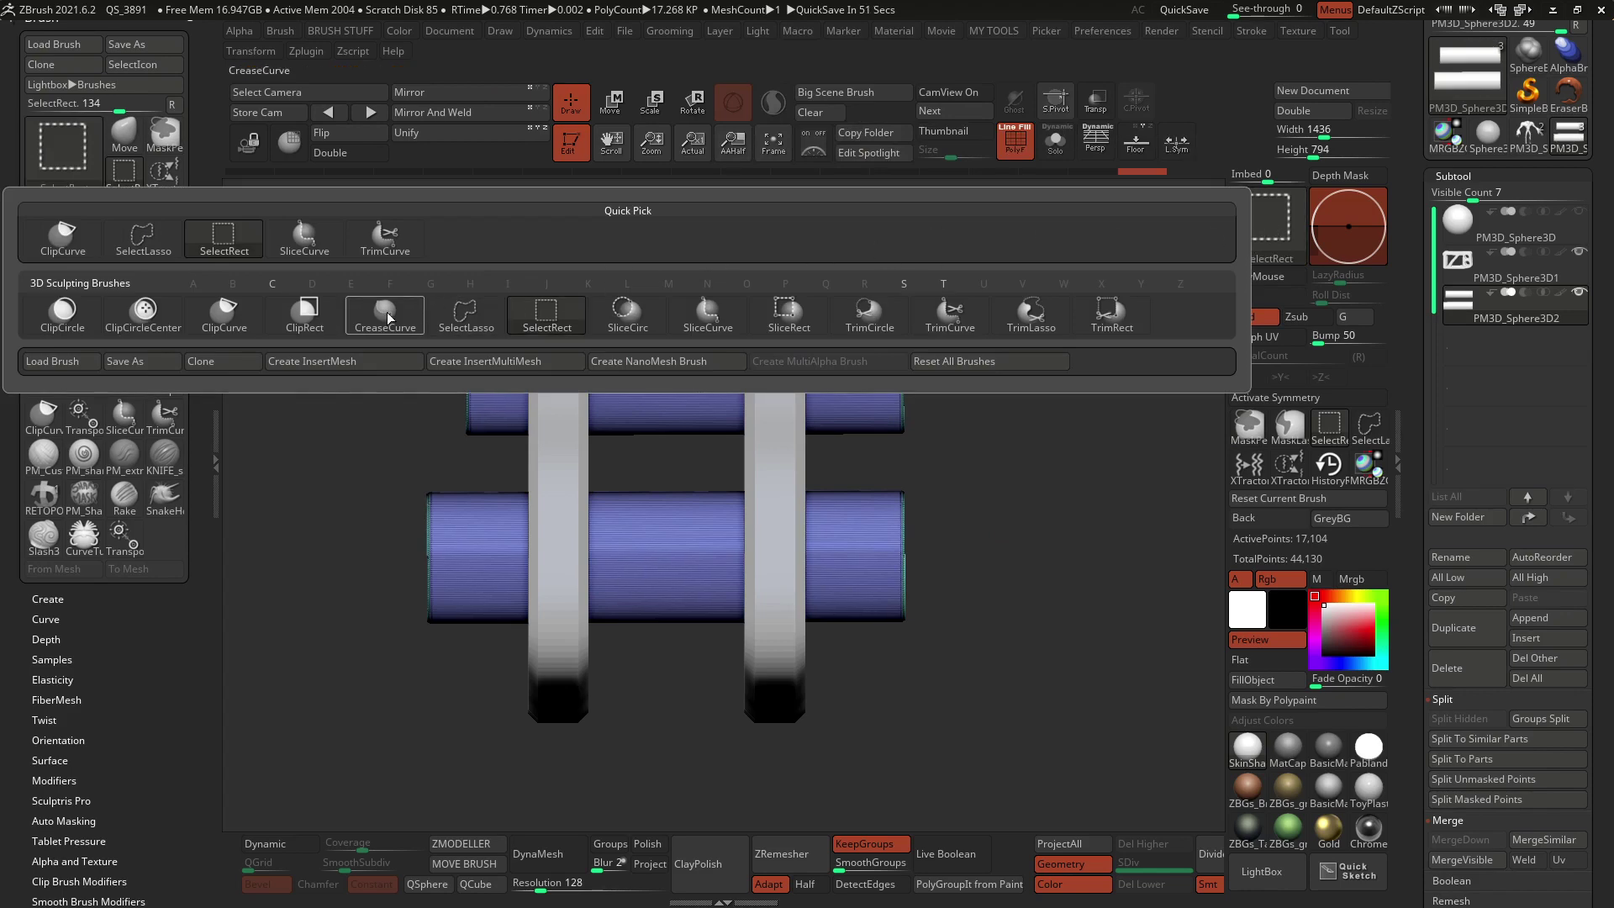
pyautogui.moveTo(220, 323)
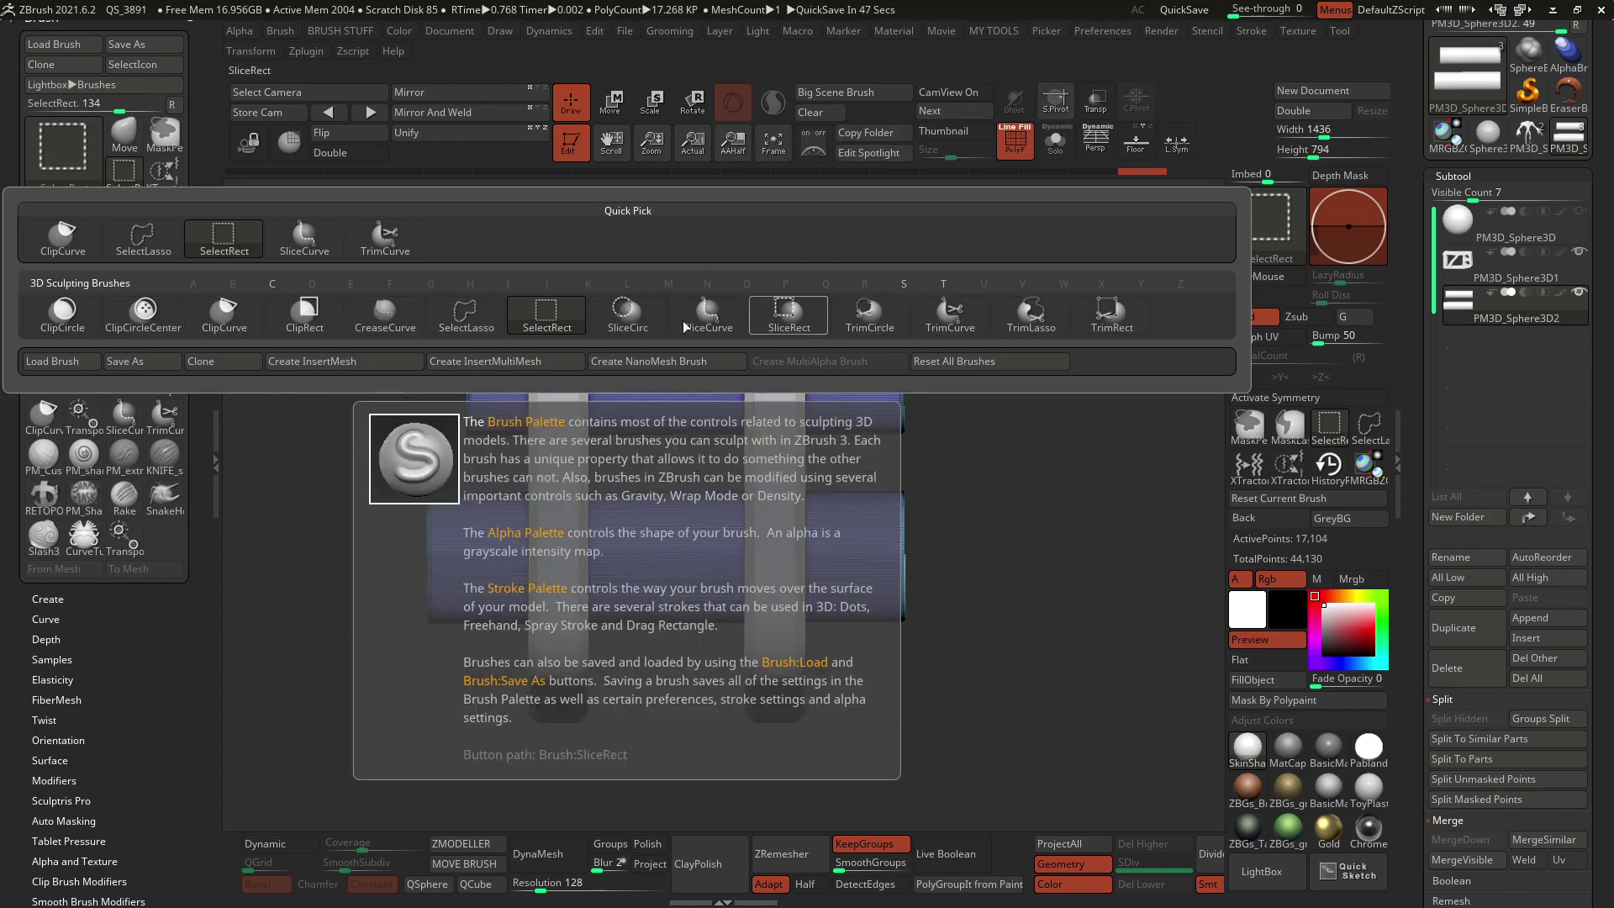
pyautogui.click(223, 318)
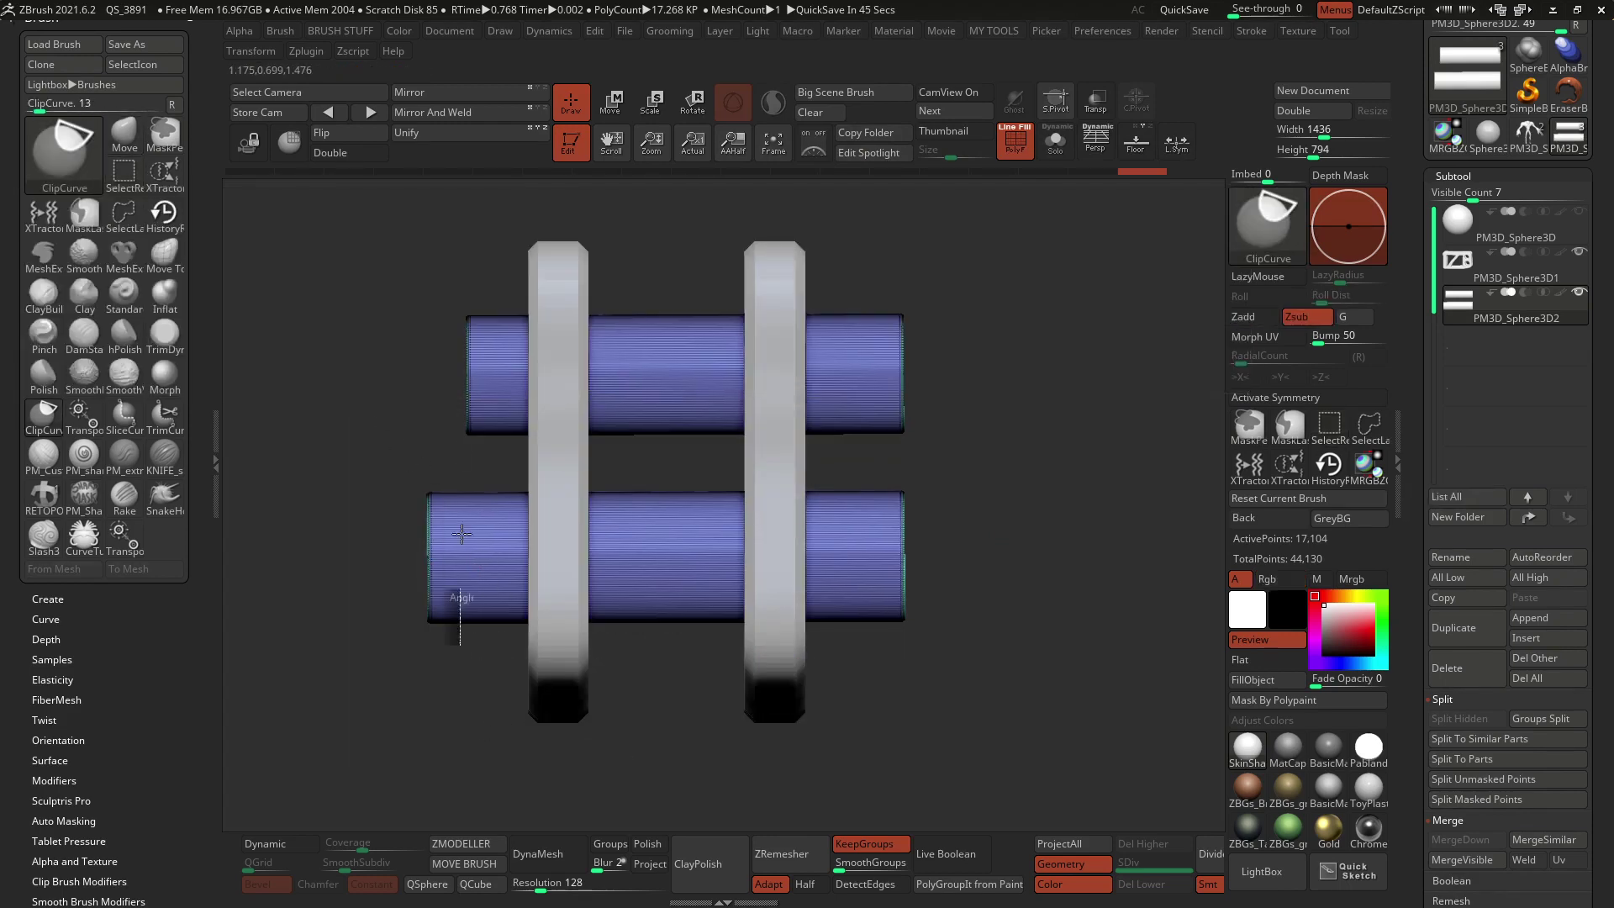
pyautogui.keyDown('ctrl'); pyautogui.keyDown('shift'); pyautogui.moveTo(460, 453); pyautogui.dragTo(512, 199); pyautogui.keyUp('shift'); pyautogui.keyUp('ctrl')
pyautogui.keyDown('ctrl'); pyautogui.keyDown('shift'); pyautogui.moveTo(836, 269); pyautogui.dragTo(818, 673); pyautogui.keyUp('shift'); pyautogui.keyUp('ctrl')
# Turn off the polyframe and make a BPR render of the slabs and cylinders from an angled view
pyautogui.moveTo(1072, 453)
pyautogui.mouseDown()
pyautogui.moveTo(961, 452)
pyautogui.moveTo(1054, 435)
pyautogui.mouseUp()
pyautogui.hotkey('shift', 'f')
pyautogui.moveTo(1002, 560)
pyautogui.keyDown('alt'); pyautogui.mouseDown()
pyautogui.moveTo(771, 284)
pyautogui.moveTo(865, 436)
pyautogui.moveTo(872, 465)
pyautogui.moveTo(816, 409)
pyautogui.moveTo(836, 558)
pyautogui.moveTo(925, 479)
pyautogui.moveTo(804, 522)
pyautogui.moveTo(812, 459)
pyautogui.moveTo(832, 538)
pyautogui.moveTo(854, 361)
pyautogui.moveTo(873, 430)
pyautogui.moveTo(832, 458)
pyautogui.moveTo(822, 439)
pyautogui.moveTo(1004, 427)
pyautogui.moveTo(1023, 381)
pyautogui.moveTo(1001, 439)
pyautogui.moveTo(1020, 364)
pyautogui.moveTo(1010, 434)
pyautogui.mouseUp(); pyautogui.keyUp('alt')
pyautogui.hotkey('shift', 'r')
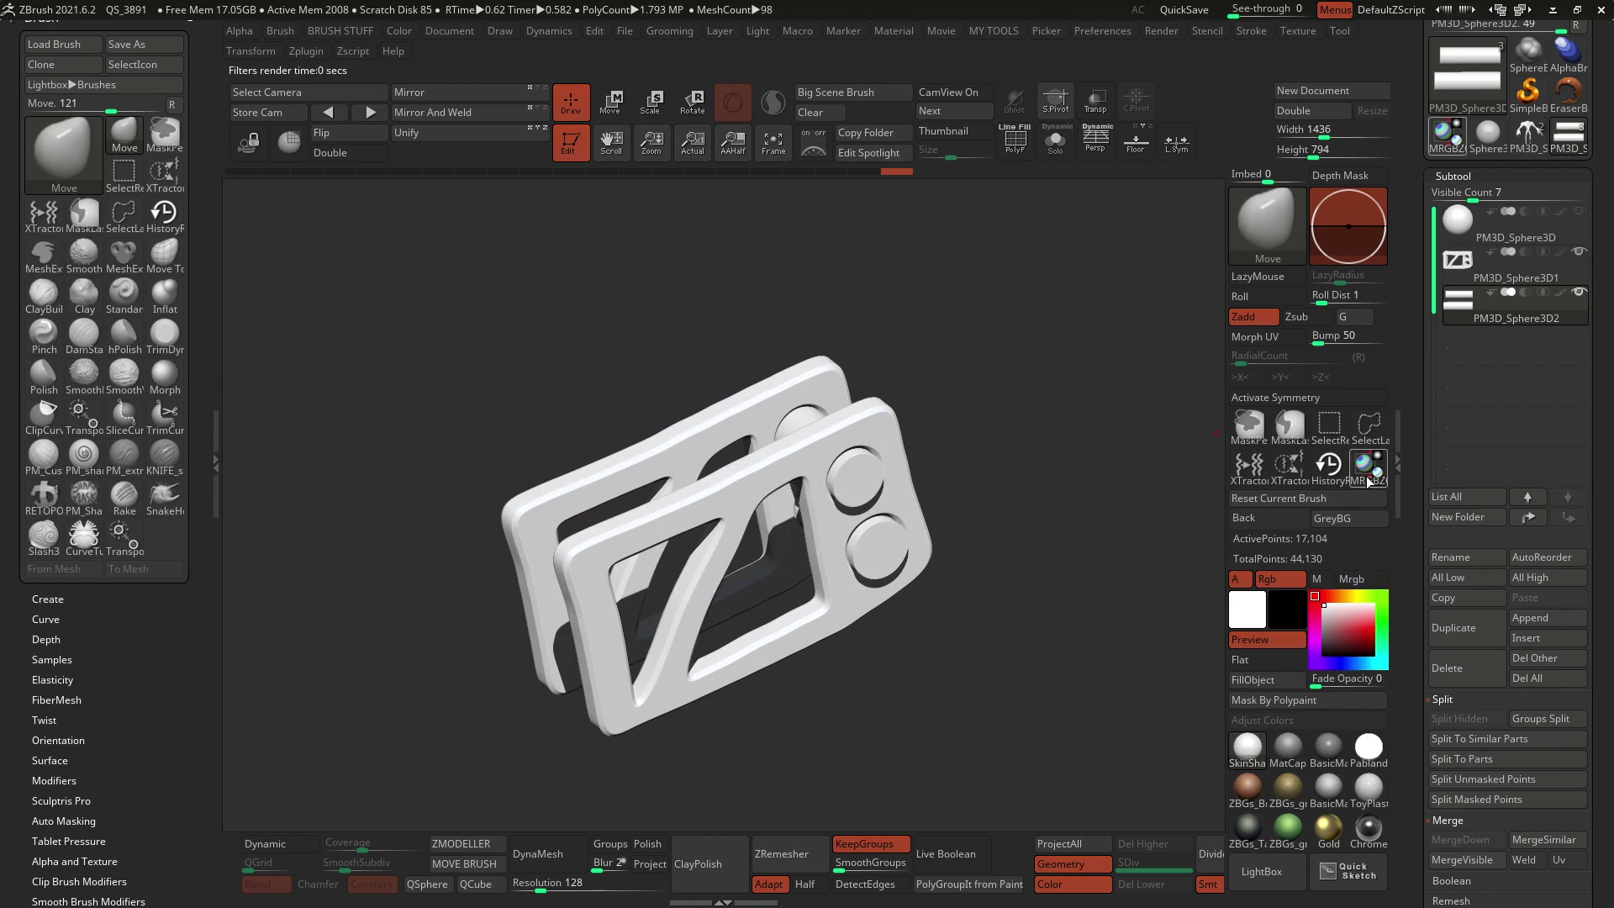
pyautogui.moveTo(1434, 447); pyautogui.dragTo(1434, 437)
pyautogui.click(1435, 436)
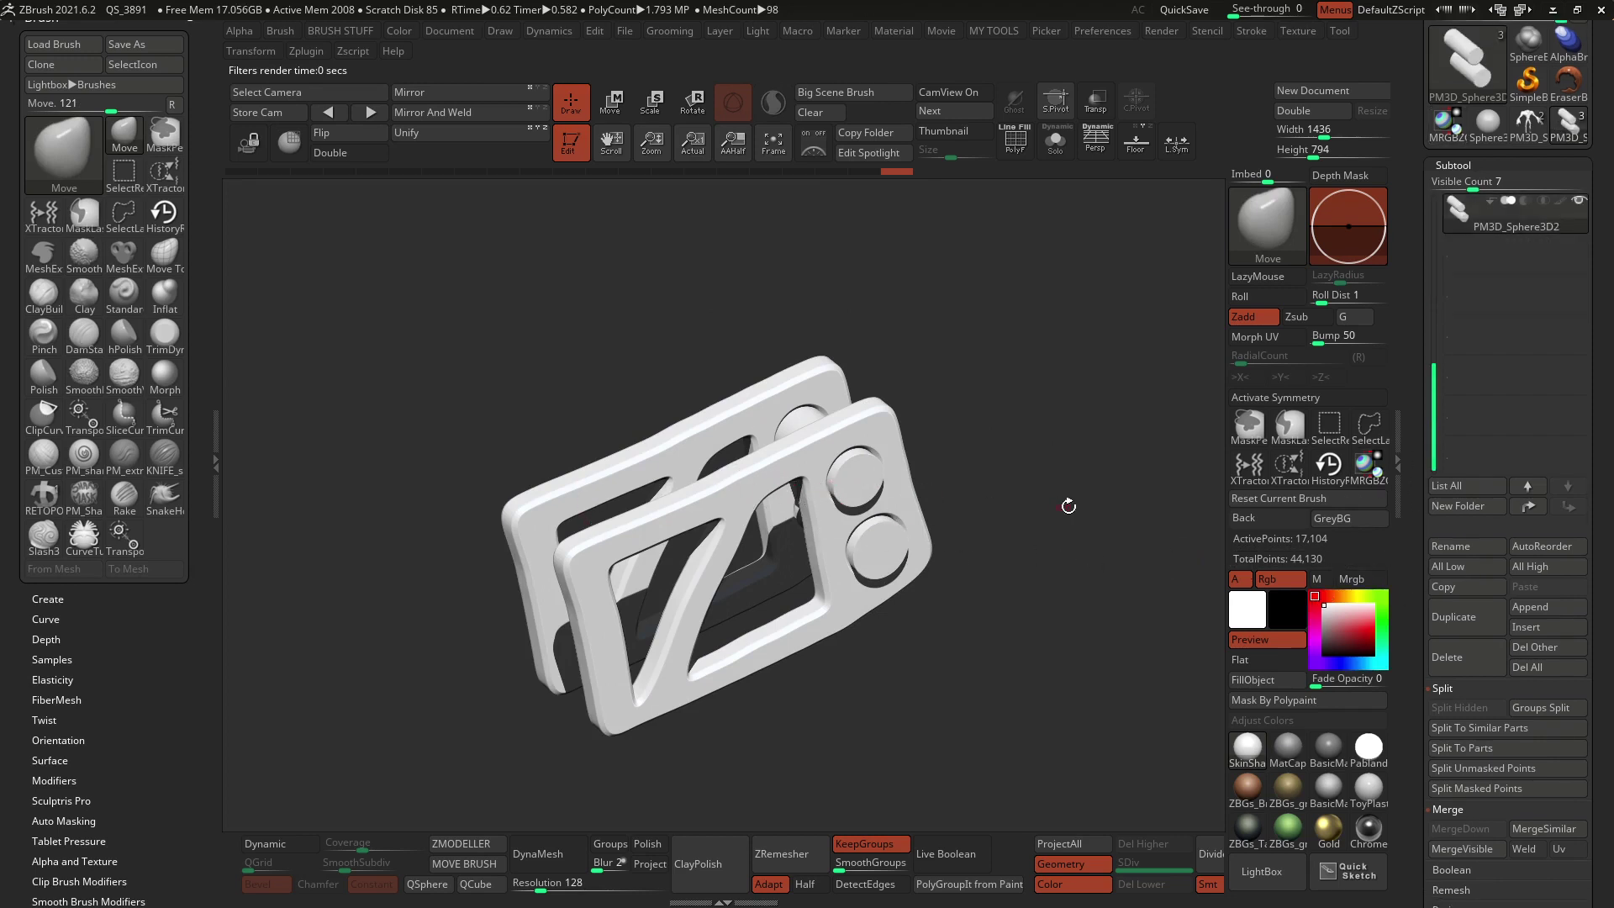